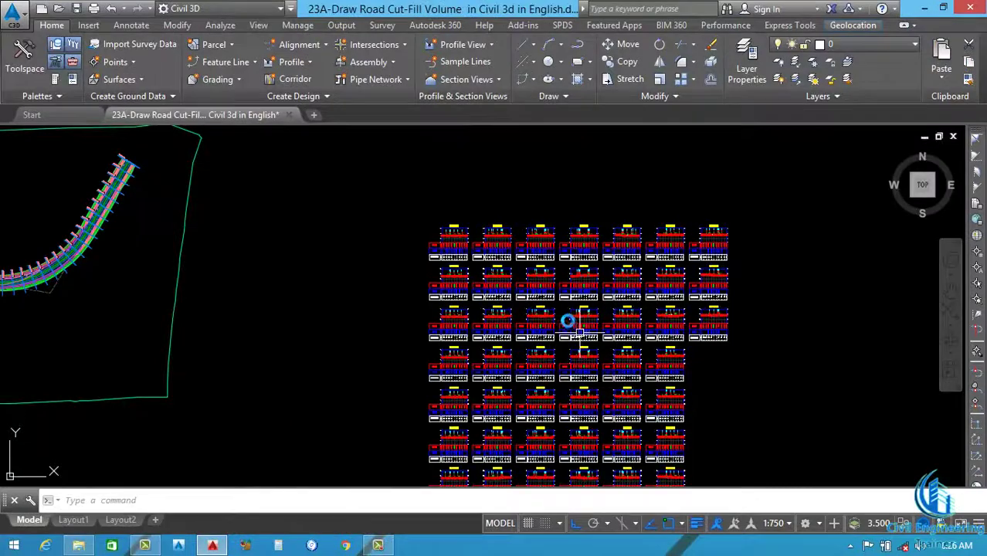
Turn on the display of the classic menu bar above the ribbon
{"action": "scroll", "coordinate": [557, 312], "scroll_direction": "down", "scroll_amount": 5}
{"action": "scroll", "coordinate": [556, 312], "scroll_direction": "up", "scroll_amount": 3}
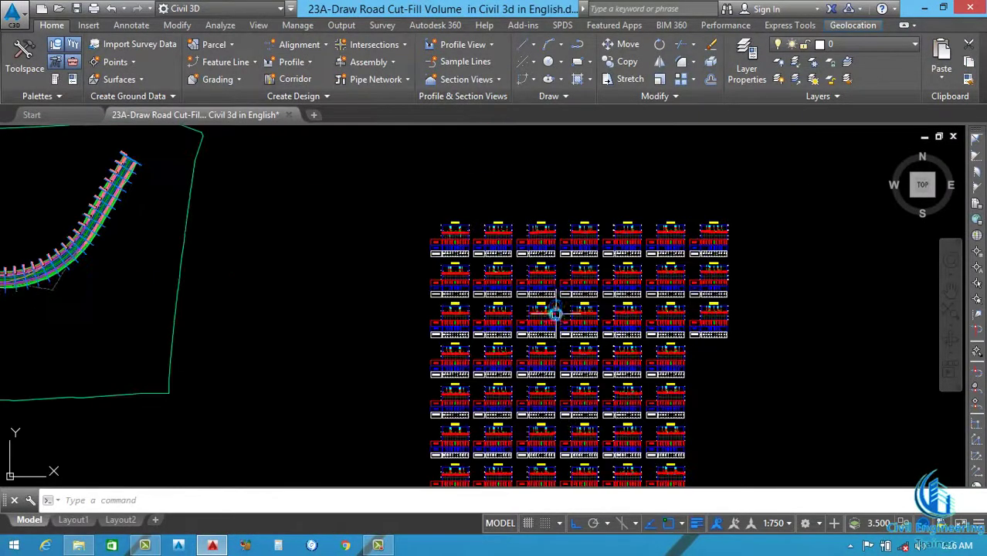
{"action": "scroll", "coordinate": [440, 224], "scroll_direction": "up", "scroll_amount": 2}
{"action": "scroll", "coordinate": [451, 234], "scroll_direction": "up", "scroll_amount": 3}
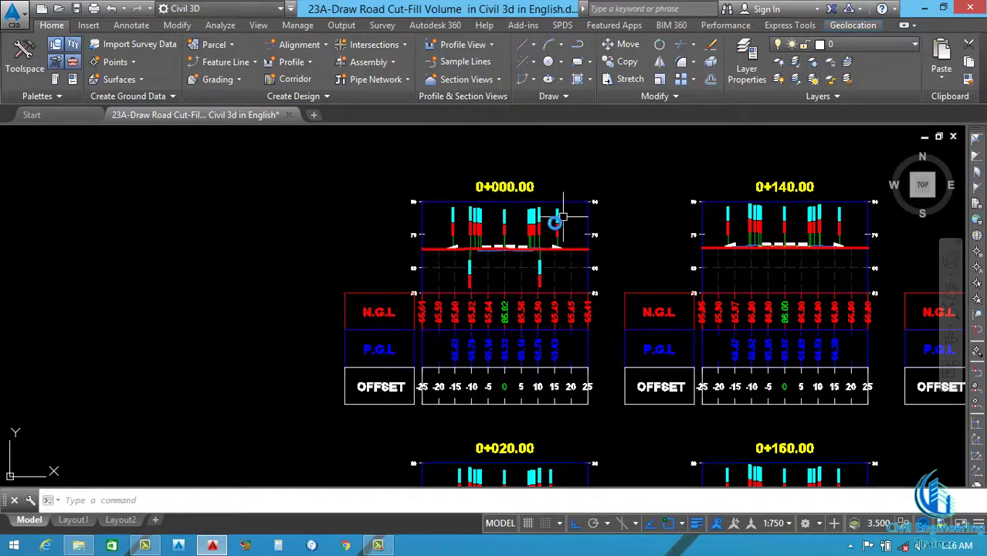
{"action": "scroll", "coordinate": [534, 248], "scroll_direction": "down", "scroll_amount": 2}
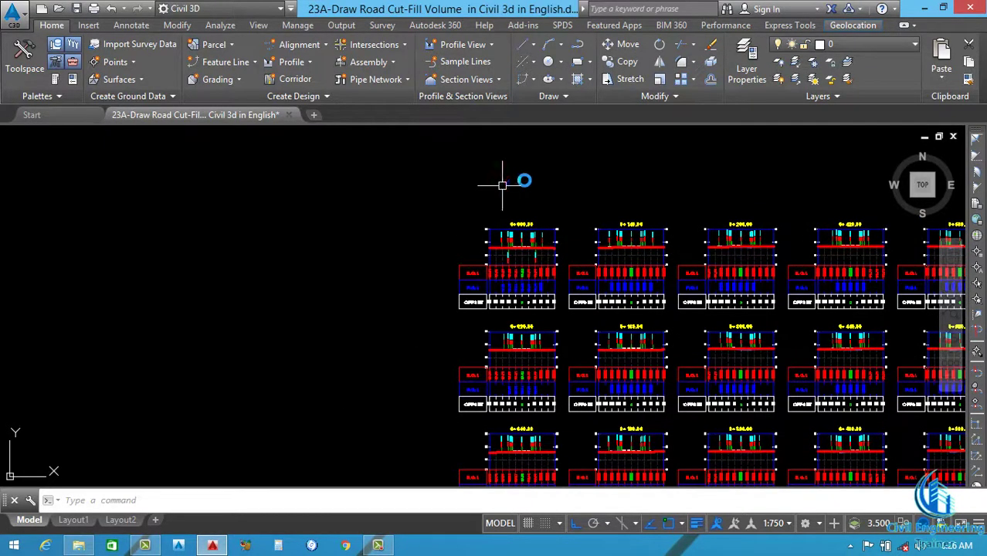
{"action": "scroll", "coordinate": [519, 240], "scroll_direction": "up", "scroll_amount": 1}
{"action": "scroll", "coordinate": [519, 240], "scroll_direction": "up", "scroll_amount": 1}
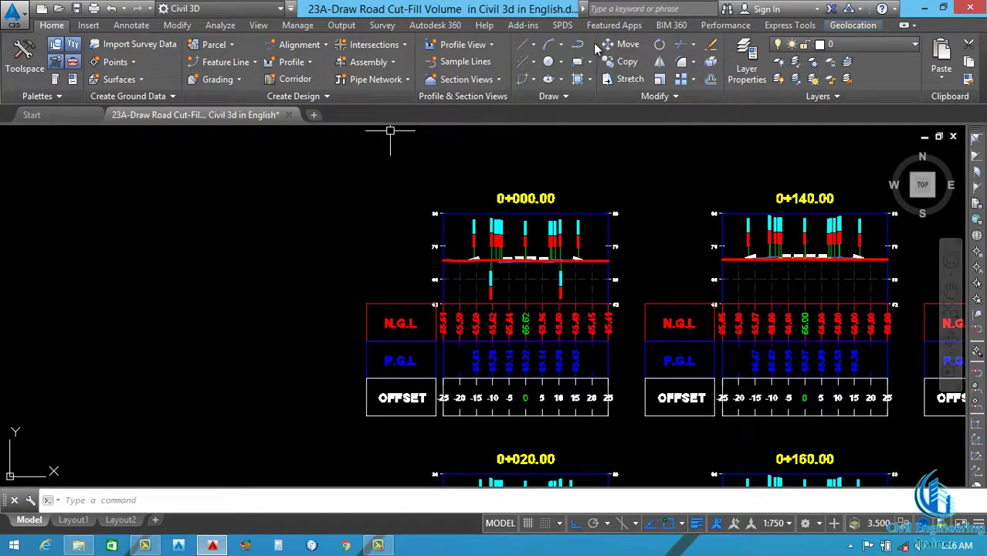
{"action": "left_click", "coordinate": [292, 9]}
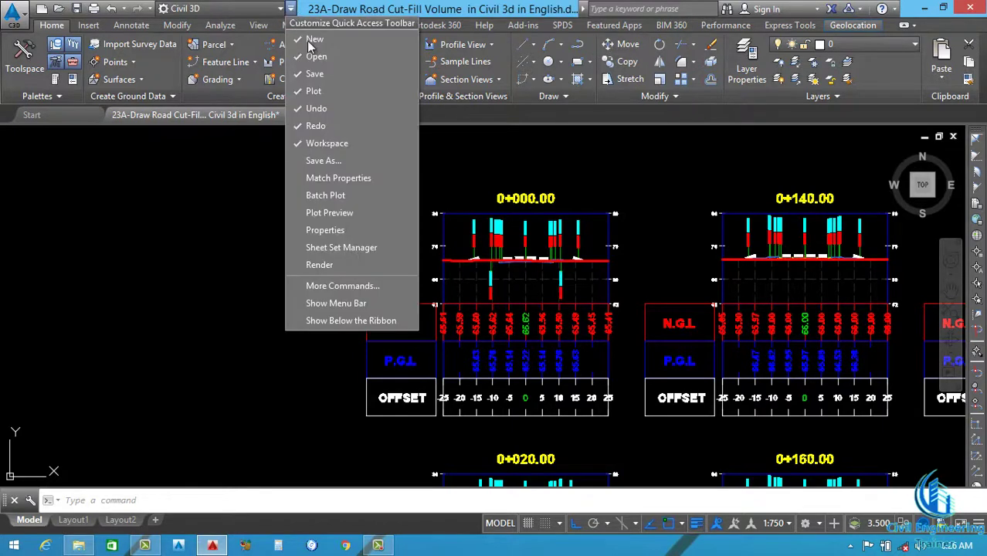
{"action": "left_click", "coordinate": [328, 303]}
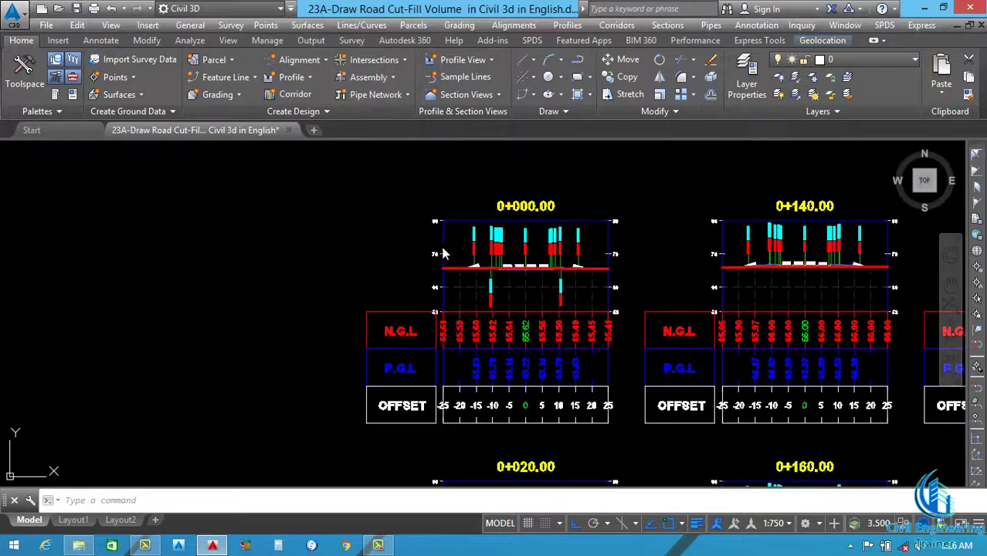
Start Compute Materials for the Grand Trunk Road alignment and sample line group SL Collection - 1
{"action": "left_click", "coordinate": [668, 26]}
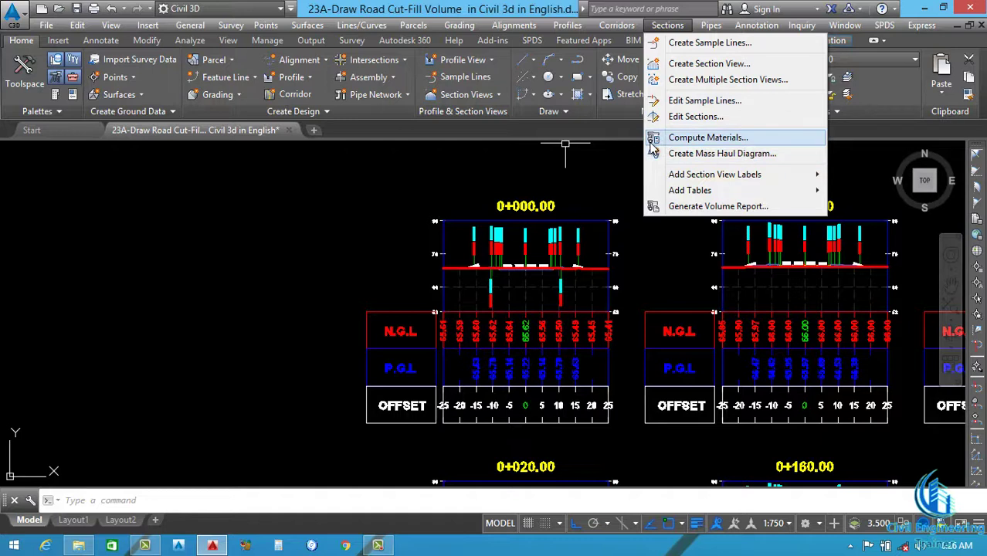
{"action": "left_click", "coordinate": [717, 140]}
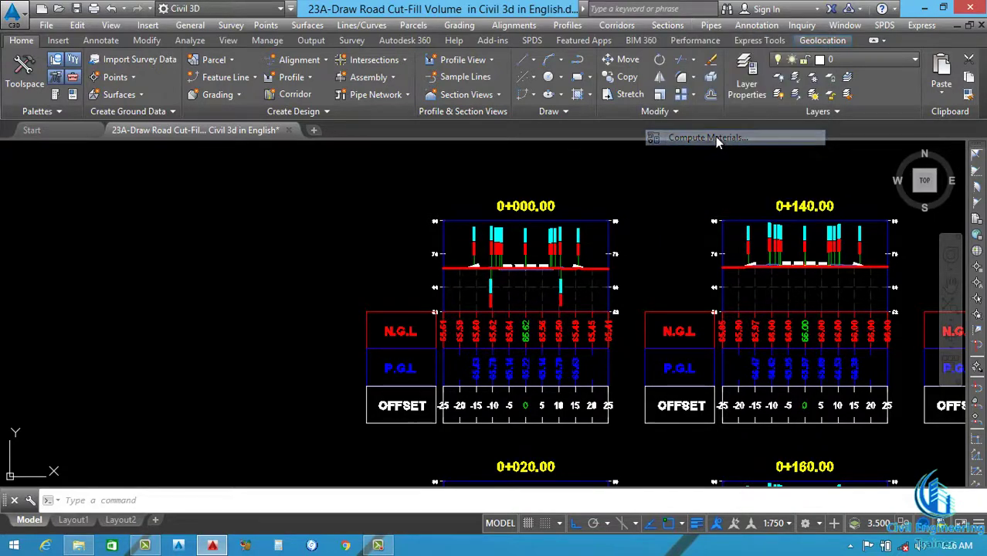
{"action": "left_click_drag", "start_coordinate": [513, 207], "coordinate": [578, 168]}
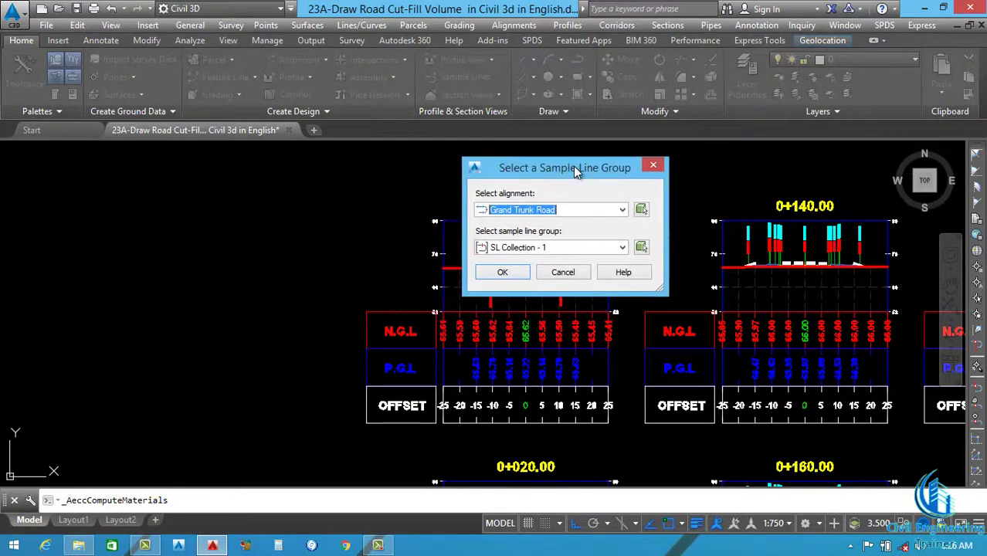
{"action": "left_click", "coordinate": [549, 209]}
{"action": "left_click", "coordinate": [540, 220]}
{"action": "left_click", "coordinate": [503, 273]}
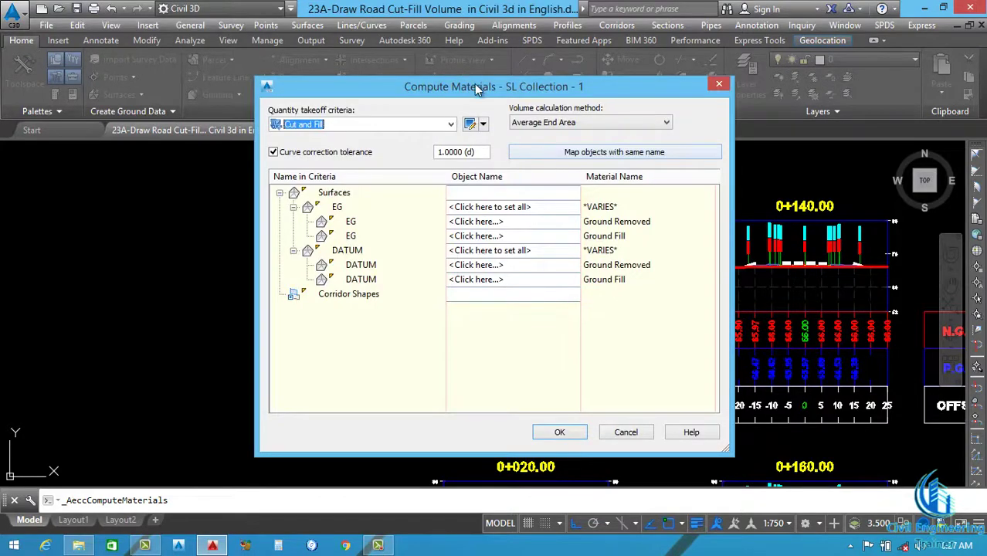
Set the quantity takeoff criteria to Earthworks
{"action": "left_click_drag", "start_coordinate": [506, 83], "coordinate": [642, 100]}
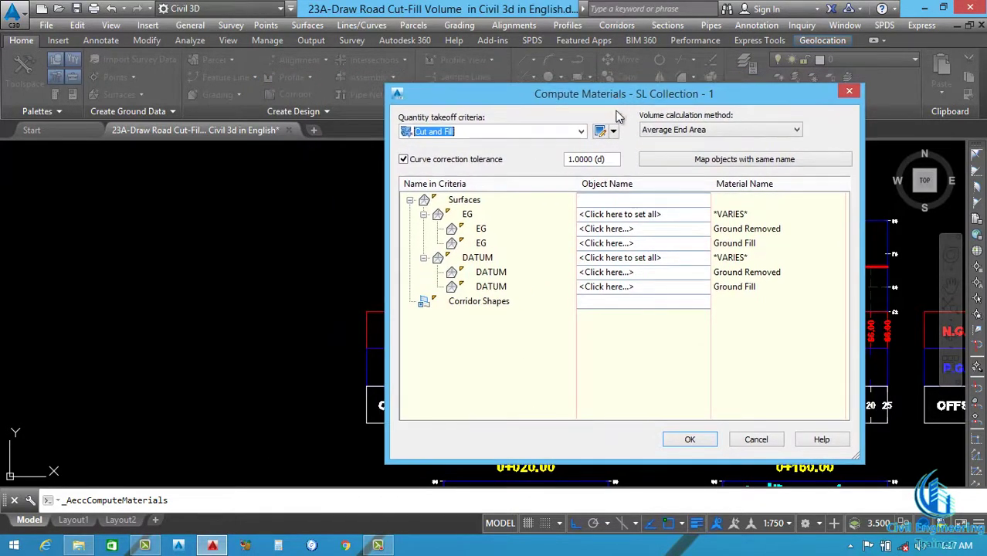
{"action": "left_click", "coordinate": [545, 133]}
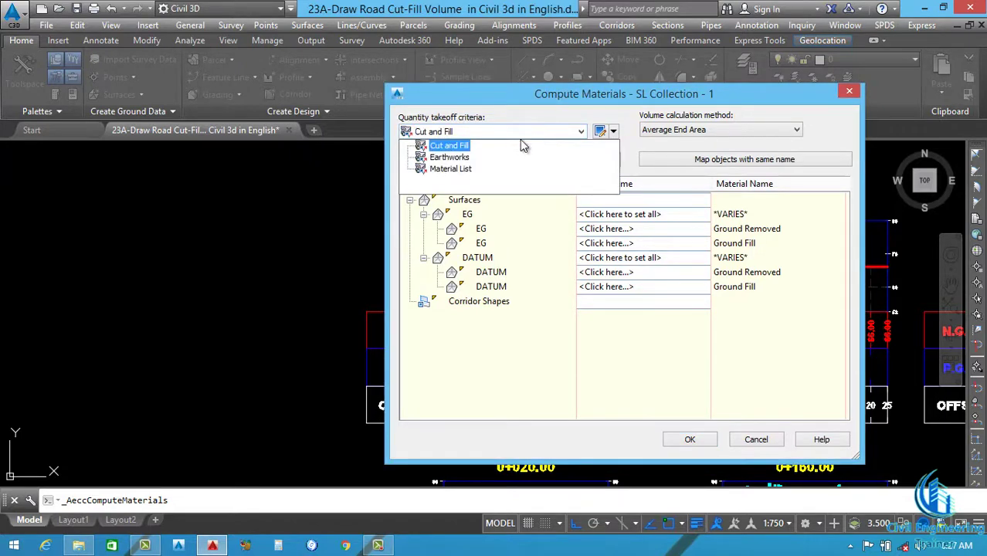
{"action": "left_click", "coordinate": [448, 157]}
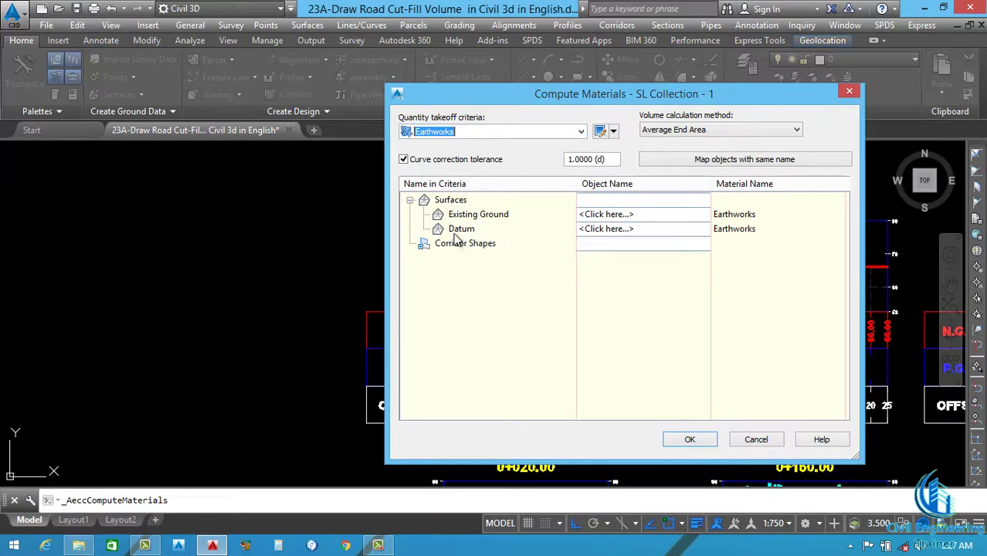
Assign Damad Surface to Existing Ground and the Corridor for Road 1 - (26) surface to Datum, and compute the materials
{"action": "left_click", "coordinate": [635, 215]}
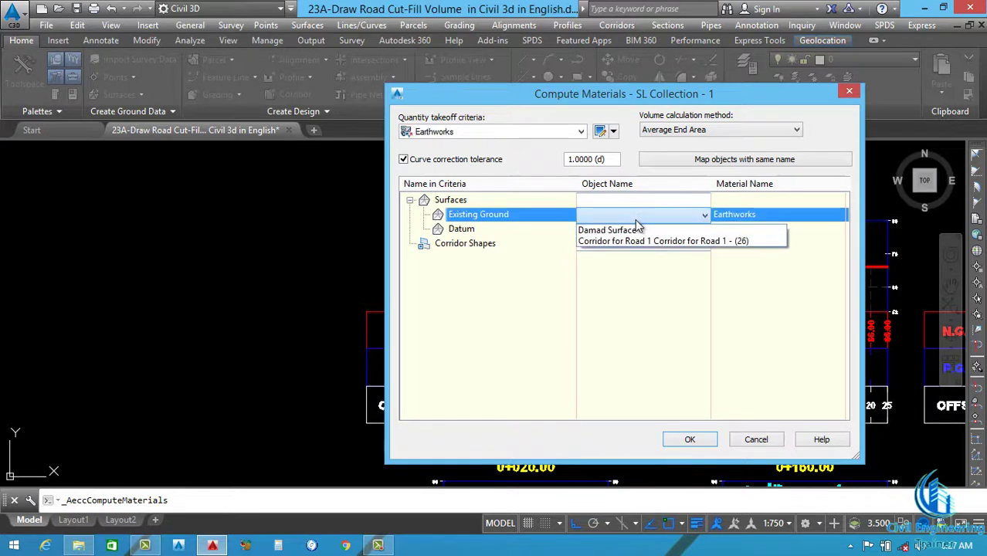
{"action": "left_click", "coordinate": [608, 231]}
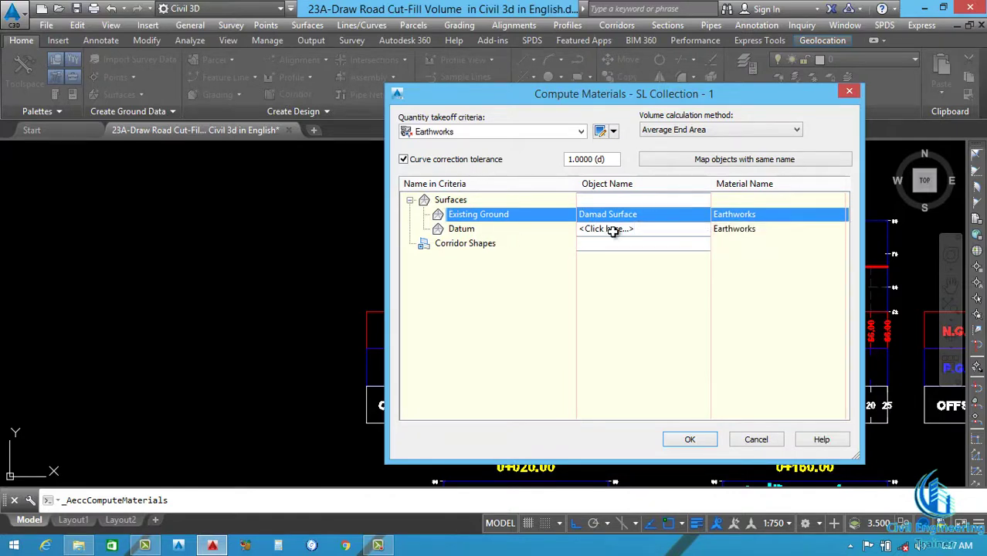
{"action": "left_click", "coordinate": [606, 229]}
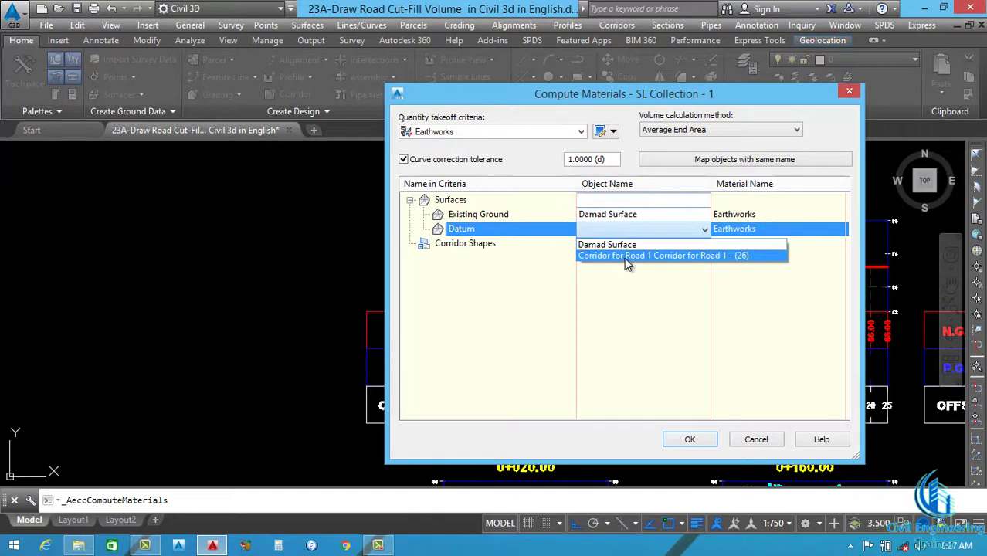
{"action": "left_click", "coordinate": [626, 257]}
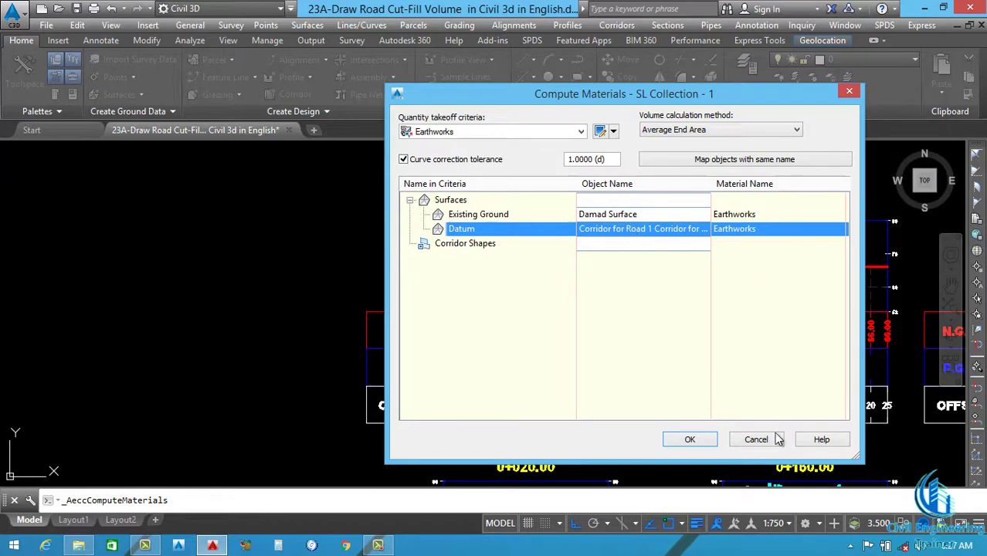
{"action": "left_click", "coordinate": [692, 440]}
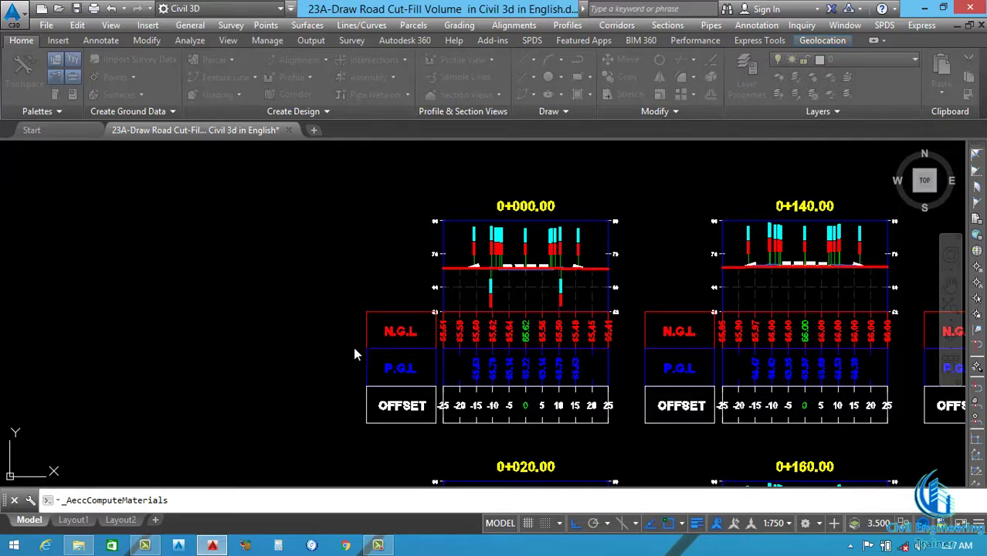
Examine the shaded earthwork areas across the full road width in the section view at station 0+000.00
{"action": "scroll", "coordinate": [545, 271], "scroll_direction": "up", "scroll_amount": 10}
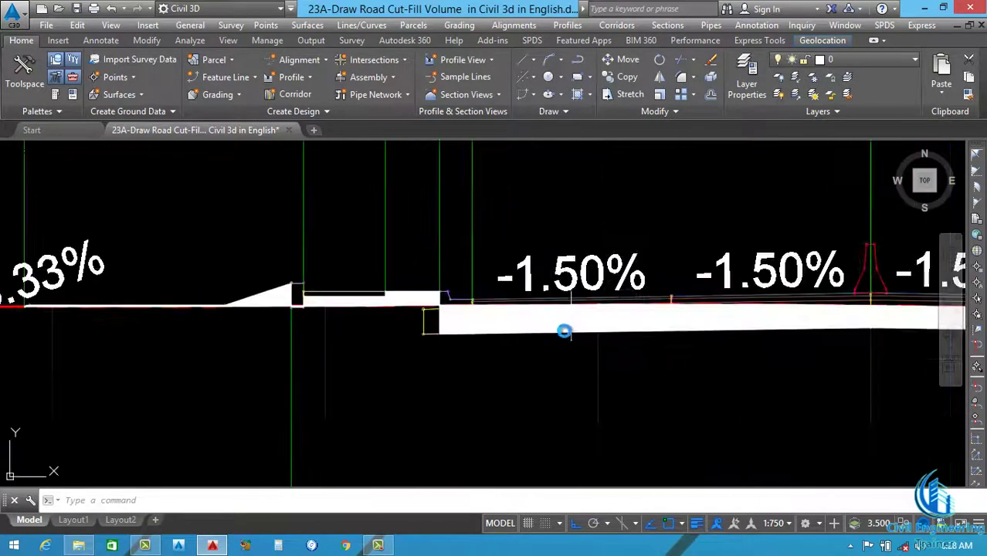
{"action": "scroll", "coordinate": [501, 337], "scroll_direction": "down", "scroll_amount": 8}
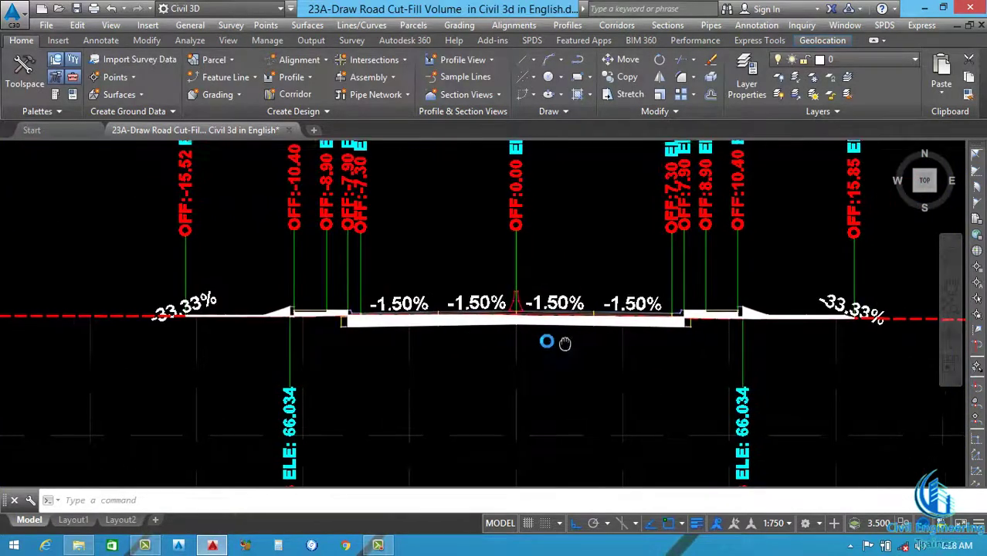
{"action": "scroll", "coordinate": [738, 318], "scroll_direction": "up", "scroll_amount": 5}
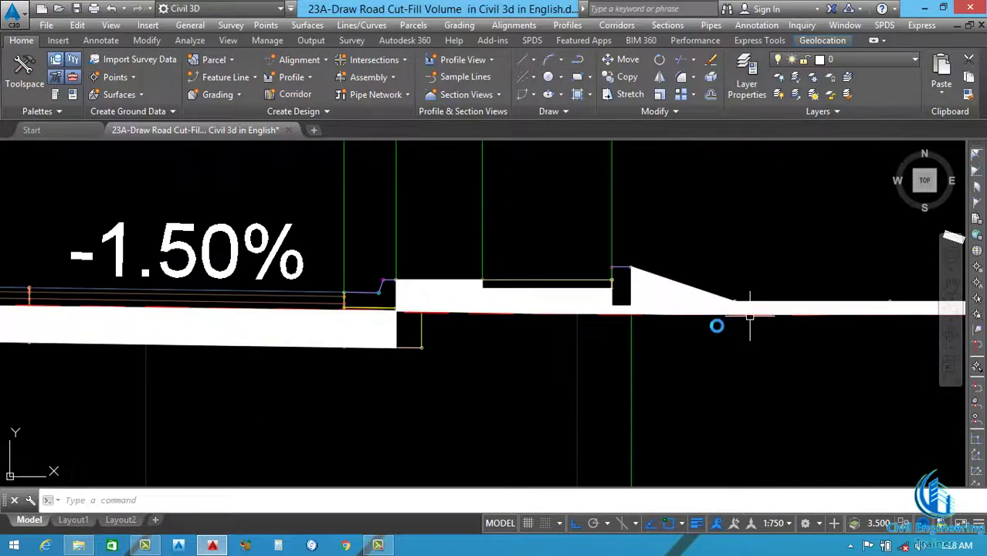
{"action": "scroll", "coordinate": [734, 301], "scroll_direction": "down", "scroll_amount": 8}
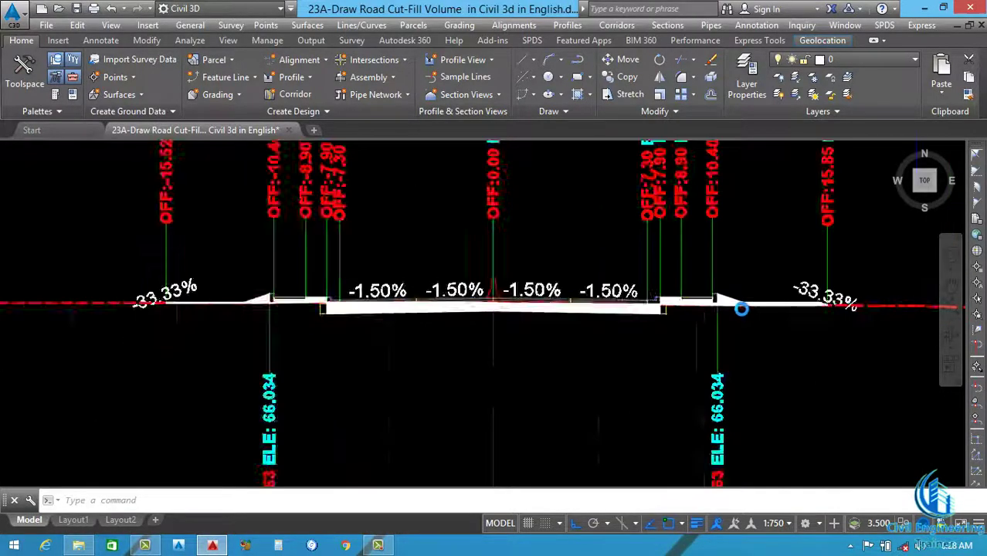
{"action": "scroll", "coordinate": [563, 311], "scroll_direction": "up", "scroll_amount": 2}
{"action": "scroll", "coordinate": [403, 311], "scroll_direction": "up", "scroll_amount": 4}
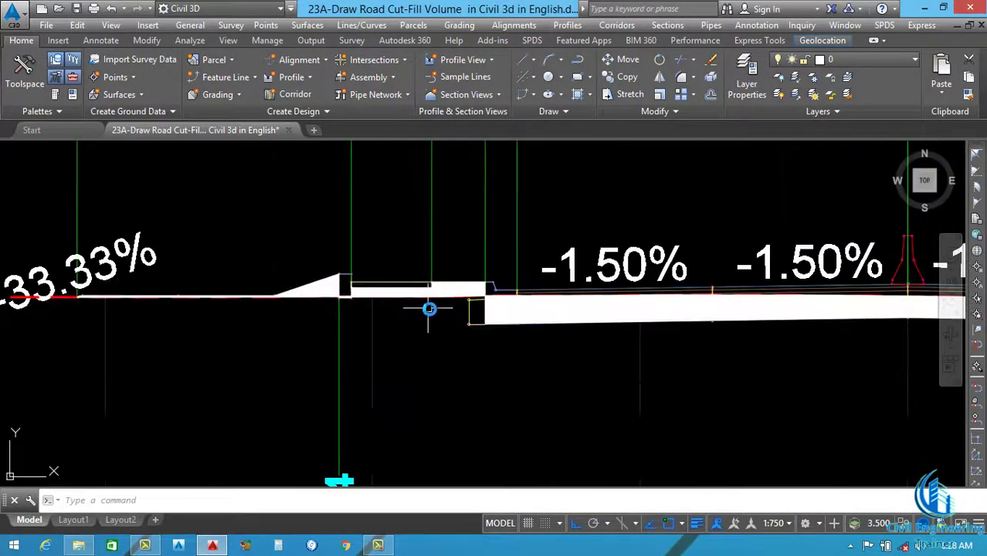
{"action": "scroll", "coordinate": [329, 298], "scroll_direction": "up", "scroll_amount": 2}
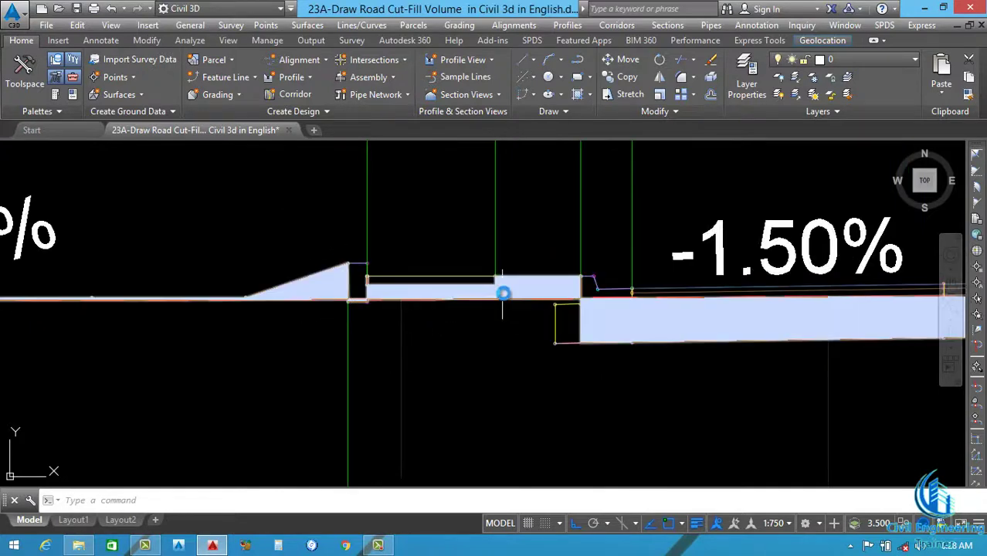
{"action": "scroll", "coordinate": [518, 300], "scroll_direction": "down", "scroll_amount": 2}
{"action": "scroll", "coordinate": [565, 309], "scroll_direction": "down", "scroll_amount": 8}
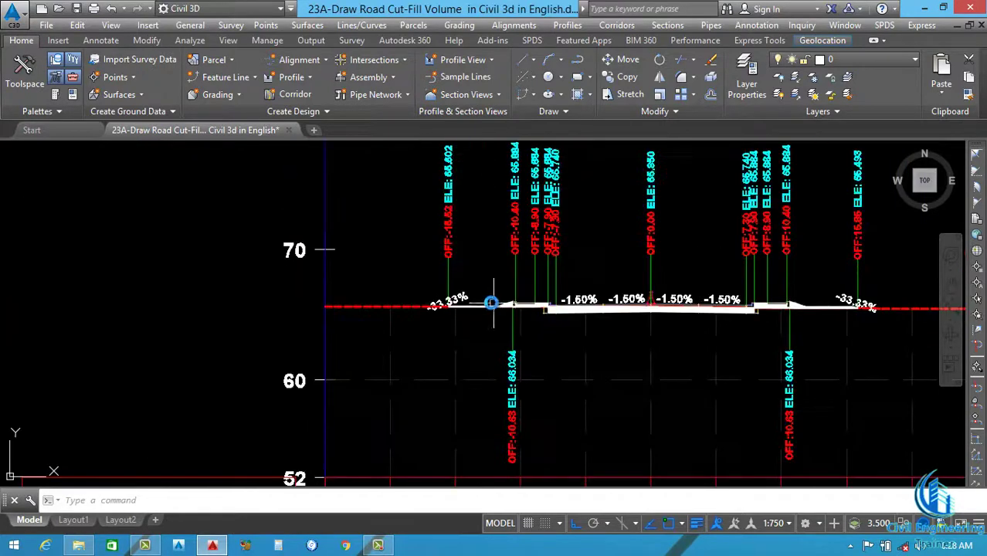
Compare the earthwork shading under the carriageway and side slopes in several other section views
{"action": "scroll", "coordinate": [731, 298], "scroll_direction": "up", "scroll_amount": 8}
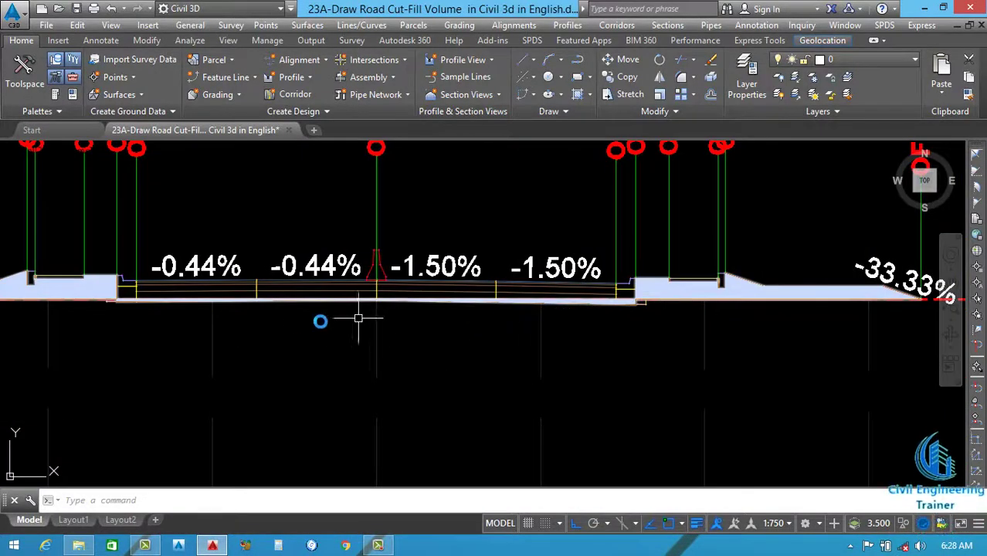
{"action": "scroll", "coordinate": [633, 297], "scroll_direction": "up", "scroll_amount": 4}
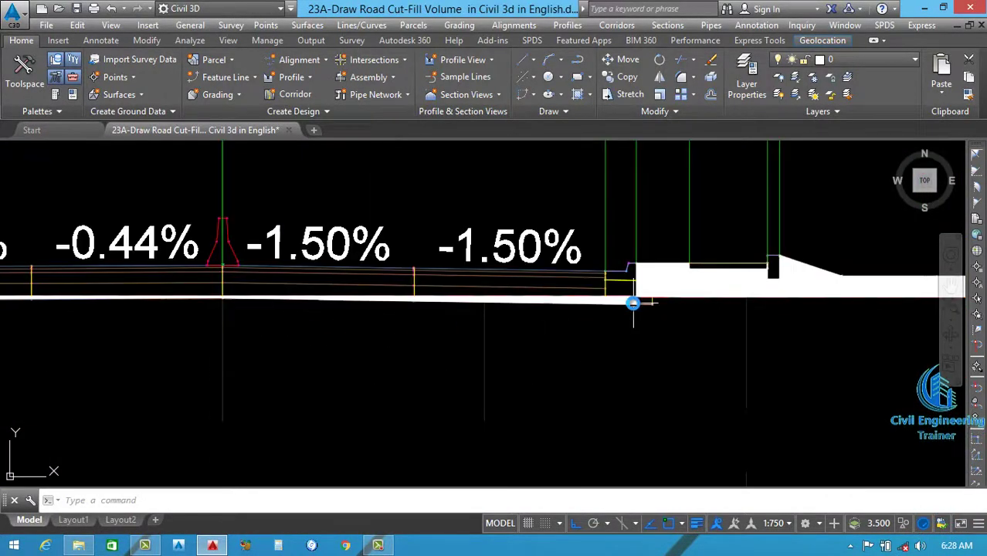
{"action": "scroll", "coordinate": [637, 319], "scroll_direction": "down", "scroll_amount": 6}
{"action": "scroll", "coordinate": [441, 315], "scroll_direction": "down", "scroll_amount": 5}
{"action": "scroll", "coordinate": [392, 315], "scroll_direction": "up", "scroll_amount": 5}
{"action": "scroll", "coordinate": [402, 294], "scroll_direction": "down", "scroll_amount": 4}
{"action": "scroll", "coordinate": [403, 294], "scroll_direction": "down", "scroll_amount": 5}
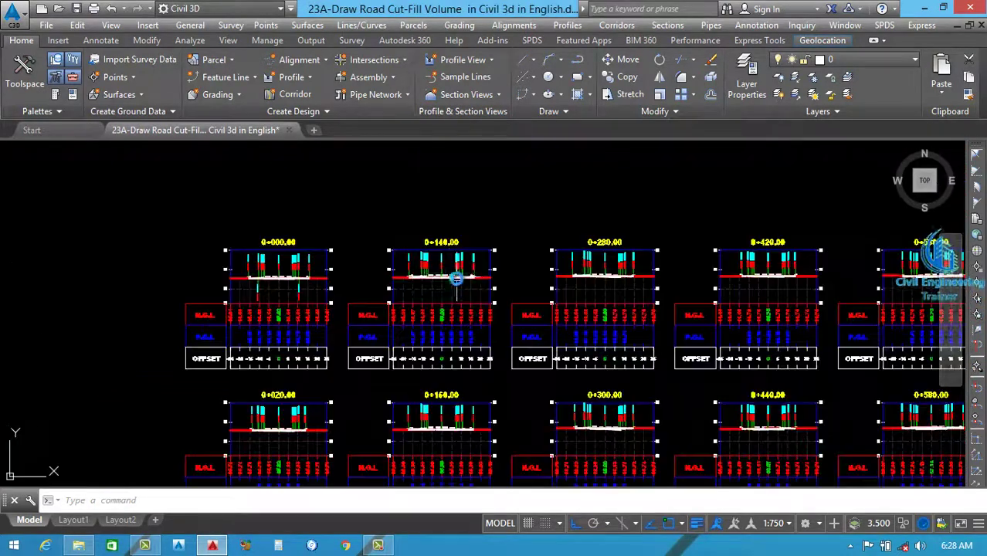
{"action": "scroll", "coordinate": [474, 203], "scroll_direction": "up", "scroll_amount": 2}
{"action": "scroll", "coordinate": [474, 202], "scroll_direction": "down", "scroll_amount": 3}
{"action": "scroll", "coordinate": [476, 394], "scroll_direction": "up", "scroll_amount": 5}
{"action": "scroll", "coordinate": [597, 362], "scroll_direction": "up", "scroll_amount": 6}
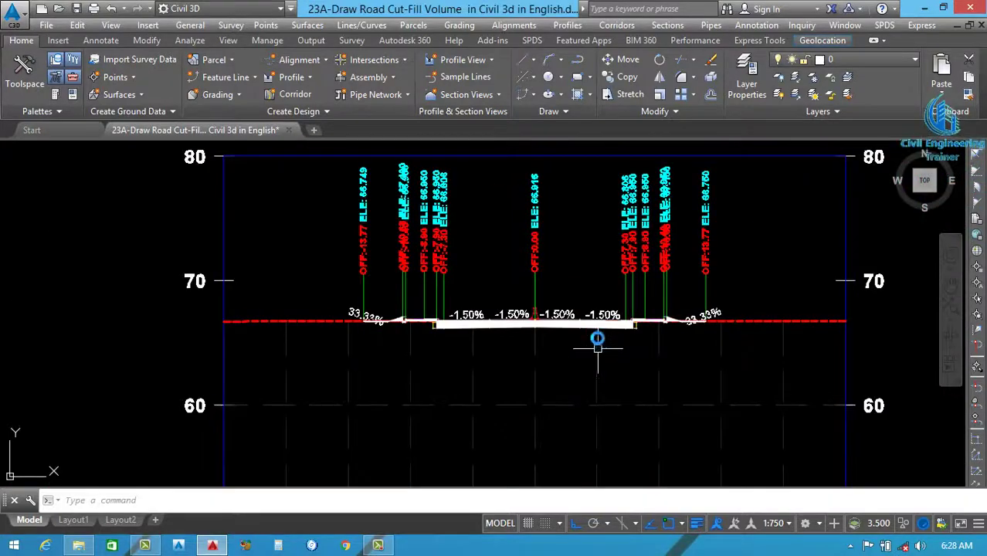
{"action": "scroll", "coordinate": [388, 345], "scroll_direction": "down", "scroll_amount": 3}
{"action": "scroll", "coordinate": [388, 345], "scroll_direction": "down", "scroll_amount": 5}
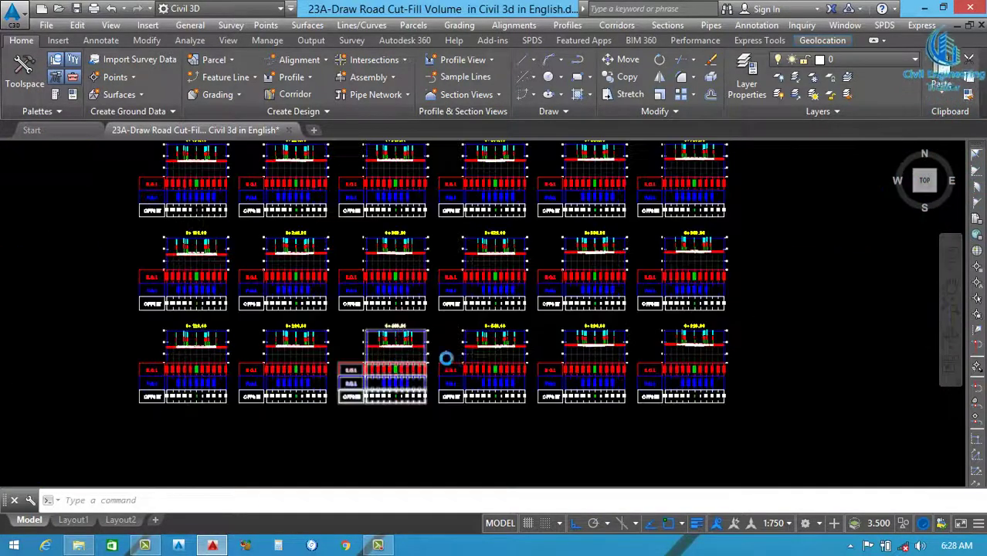
Examine the earthwork shading in the section views with 4.00% superelevation, including station 0+540.00
{"action": "scroll", "coordinate": [489, 357], "scroll_direction": "up", "scroll_amount": 5}
{"action": "scroll", "coordinate": [431, 322], "scroll_direction": "up", "scroll_amount": 5}
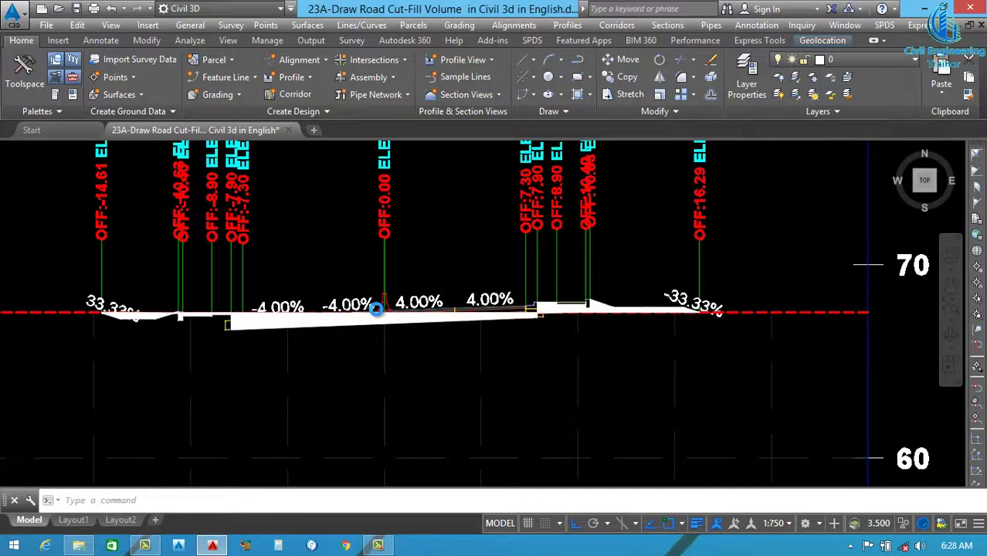
{"action": "scroll", "coordinate": [432, 319], "scroll_direction": "down", "scroll_amount": 5}
{"action": "scroll", "coordinate": [432, 326], "scroll_direction": "up", "scroll_amount": 6}
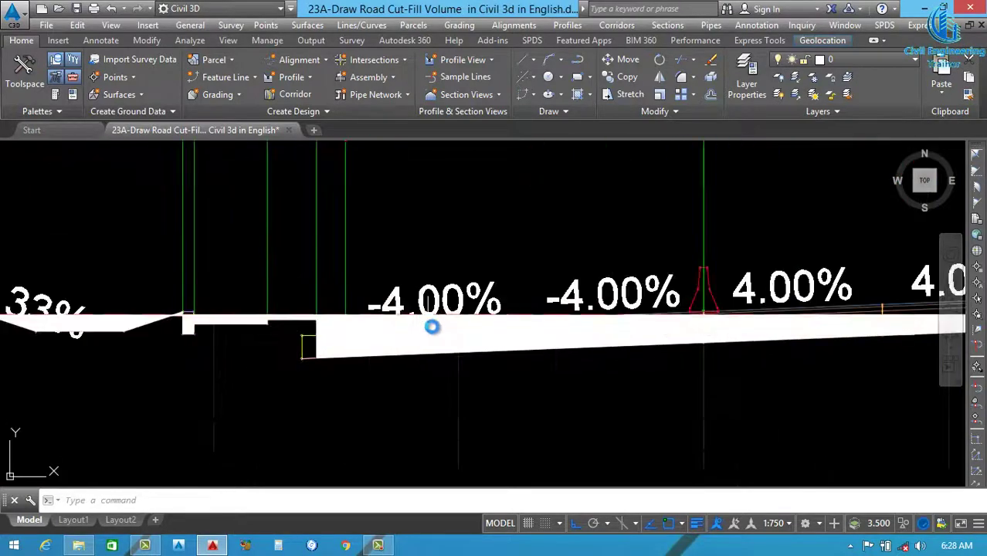
{"action": "scroll", "coordinate": [540, 345], "scroll_direction": "down", "scroll_amount": 8}
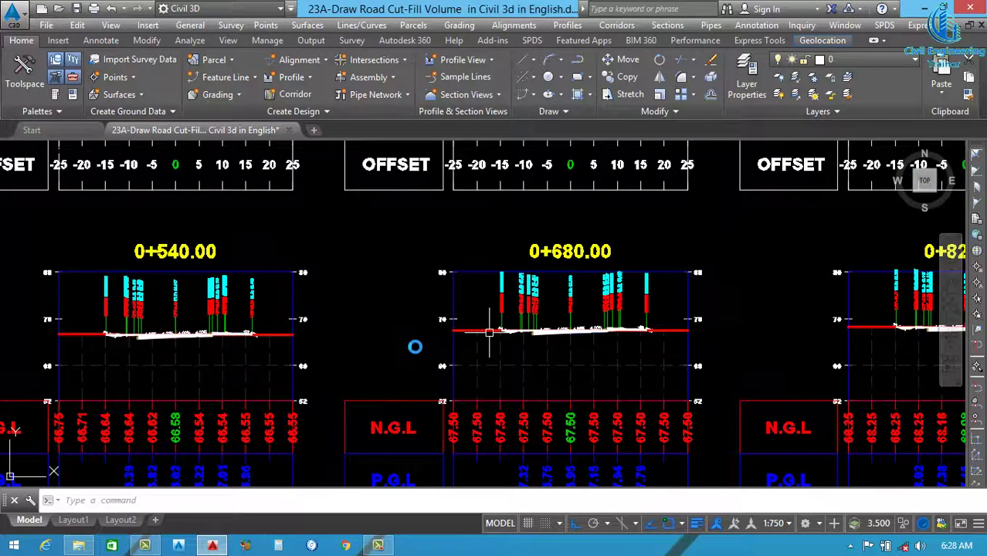
{"action": "scroll", "coordinate": [269, 324], "scroll_direction": "up", "scroll_amount": 6}
{"action": "scroll", "coordinate": [485, 368], "scroll_direction": "down", "scroll_amount": 6}
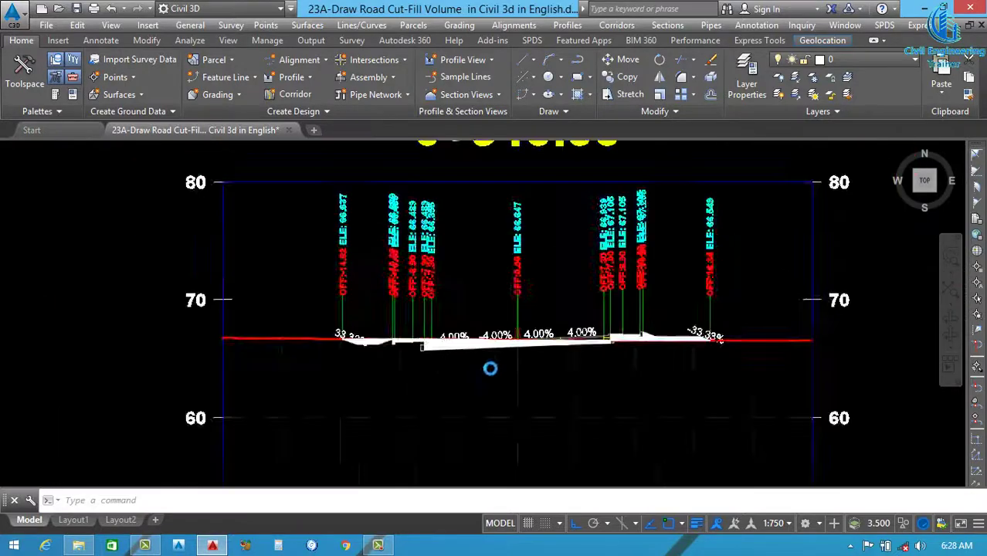
{"action": "scroll", "coordinate": [522, 280], "scroll_direction": "down", "scroll_amount": 4}
{"action": "scroll", "coordinate": [524, 225], "scroll_direction": "up", "scroll_amount": 5}
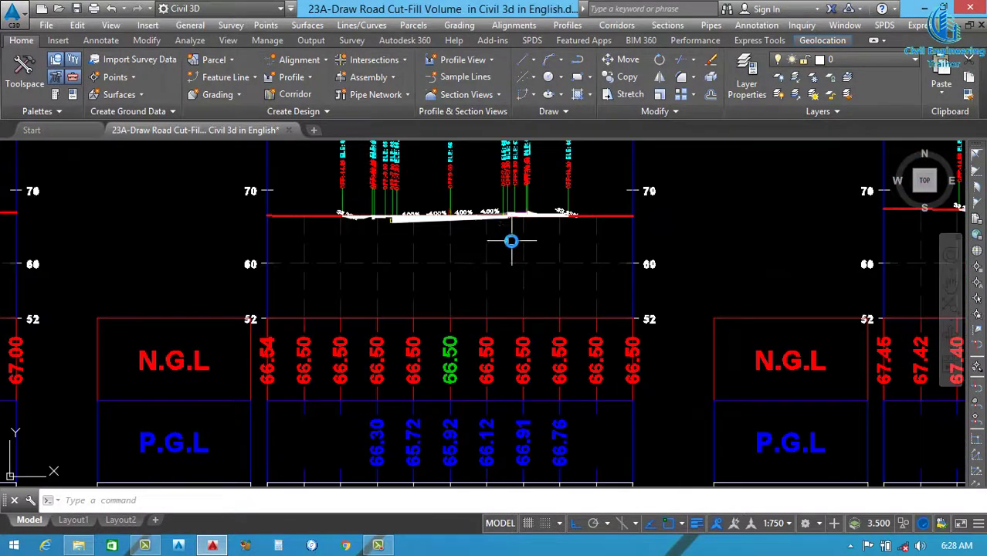
Examine the earthwork shading in the neighbouring superelevated section views, including station 0+520.00, and return to the overview of all sections
{"action": "scroll", "coordinate": [510, 241], "scroll_direction": "up", "scroll_amount": 5}
{"action": "scroll", "coordinate": [503, 230], "scroll_direction": "down", "scroll_amount": 3}
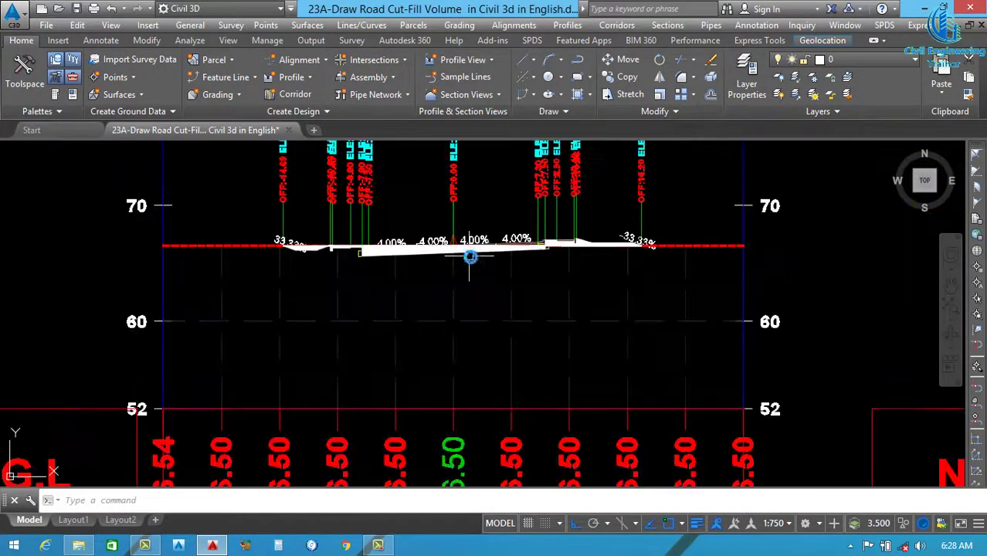
{"action": "scroll", "coordinate": [409, 220], "scroll_direction": "up", "scroll_amount": 5}
{"action": "scroll", "coordinate": [532, 353], "scroll_direction": "down", "scroll_amount": 10}
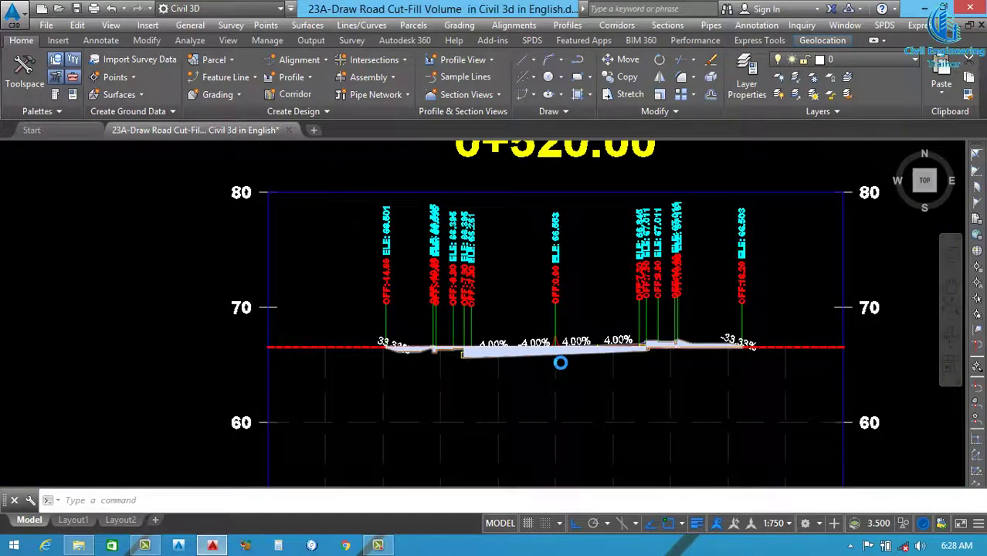
{"action": "scroll", "coordinate": [556, 255], "scroll_direction": "up", "scroll_amount": 8}
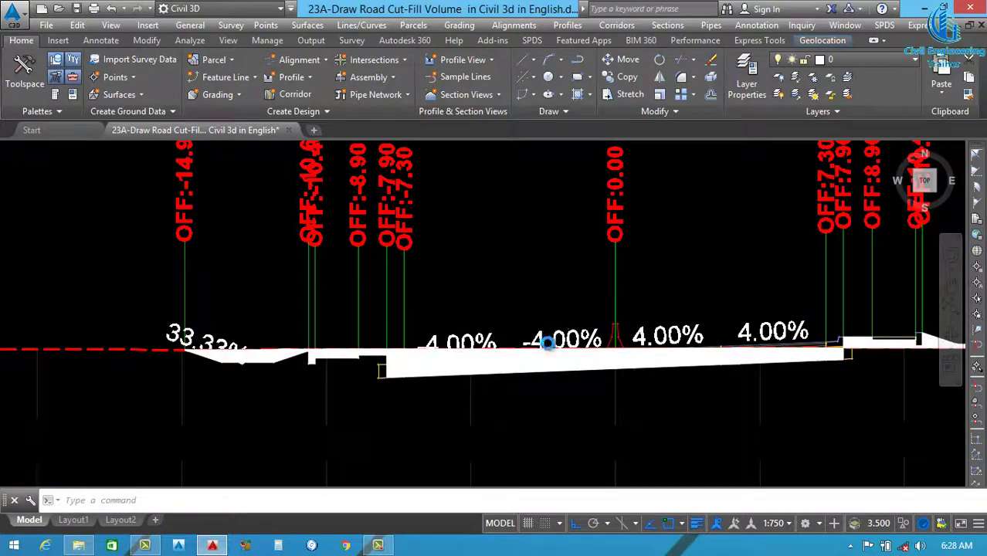
{"action": "scroll", "coordinate": [545, 339], "scroll_direction": "down", "scroll_amount": 10}
{"action": "scroll", "coordinate": [549, 270], "scroll_direction": "up", "scroll_amount": 10}
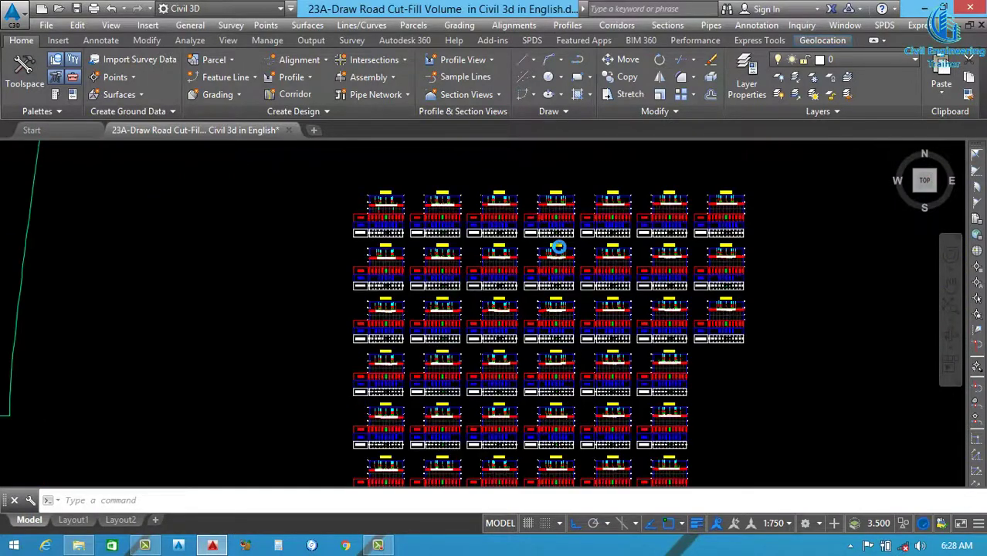
{"action": "scroll", "coordinate": [533, 346], "scroll_direction": "down", "scroll_amount": 8}
{"action": "scroll", "coordinate": [553, 348], "scroll_direction": "down", "scroll_amount": 5}
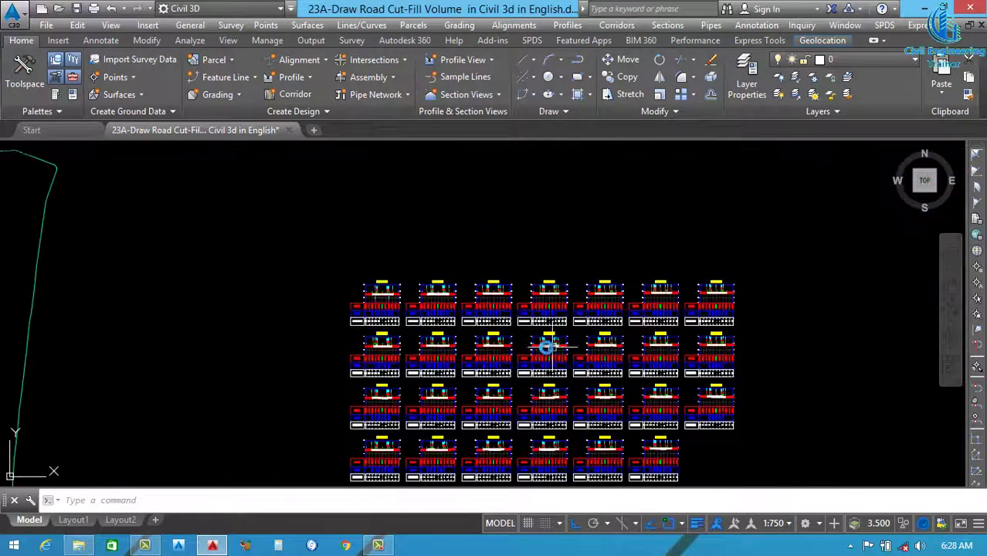
{"action": "scroll", "coordinate": [518, 285], "scroll_direction": "down", "scroll_amount": 2}
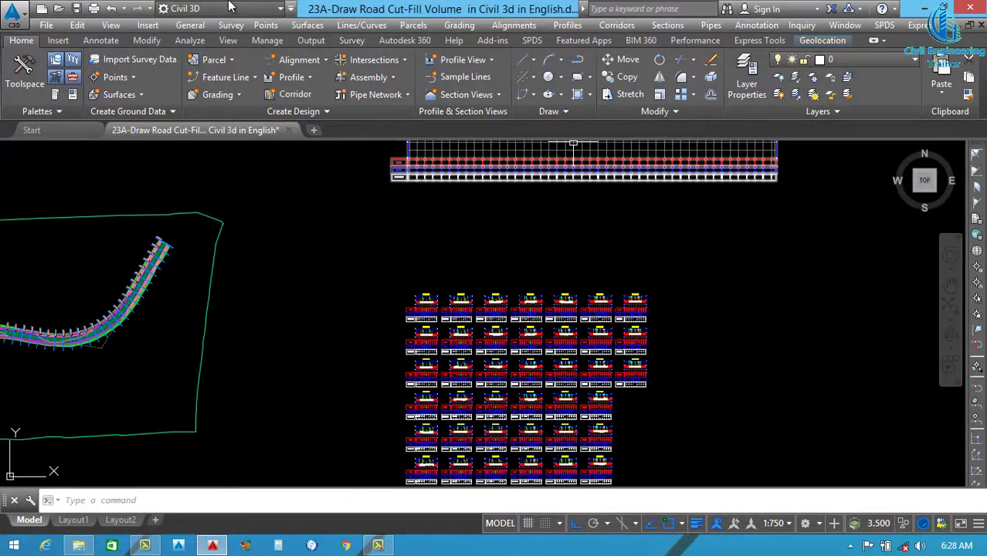
Start a total volume table for the sections and choose the Cut and Fill table style
{"action": "left_click", "coordinate": [668, 26]}
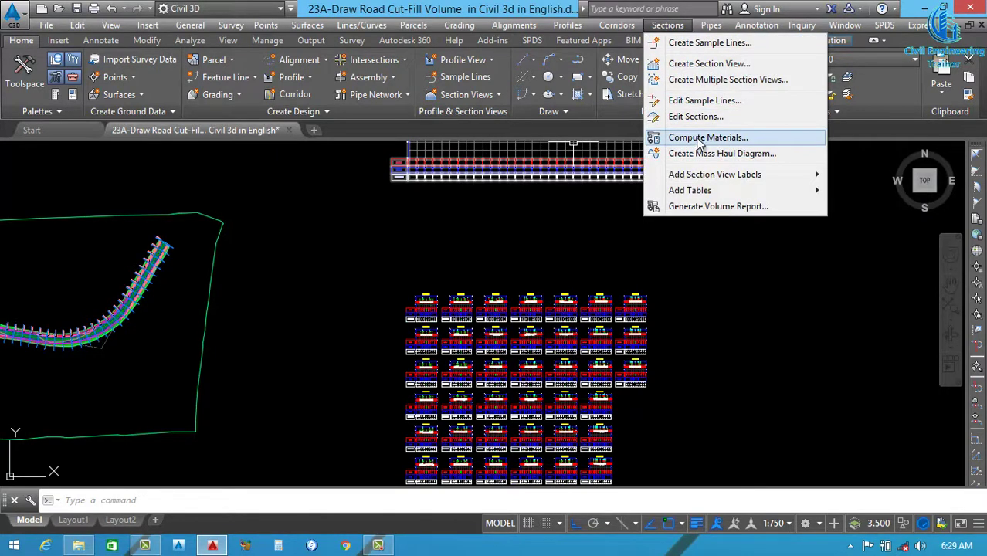
{"action": "mouse_move", "coordinate": [707, 193]}
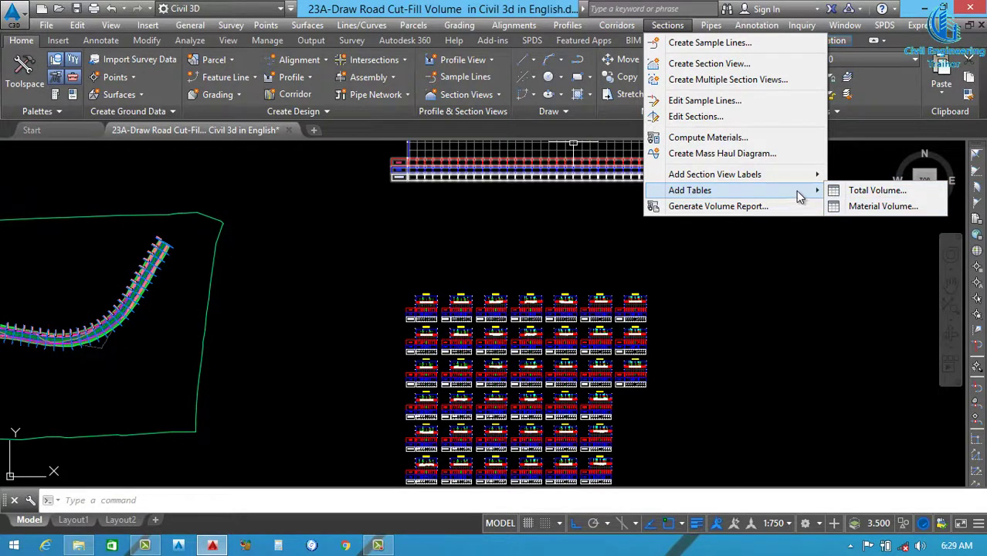
{"action": "left_click", "coordinate": [870, 195]}
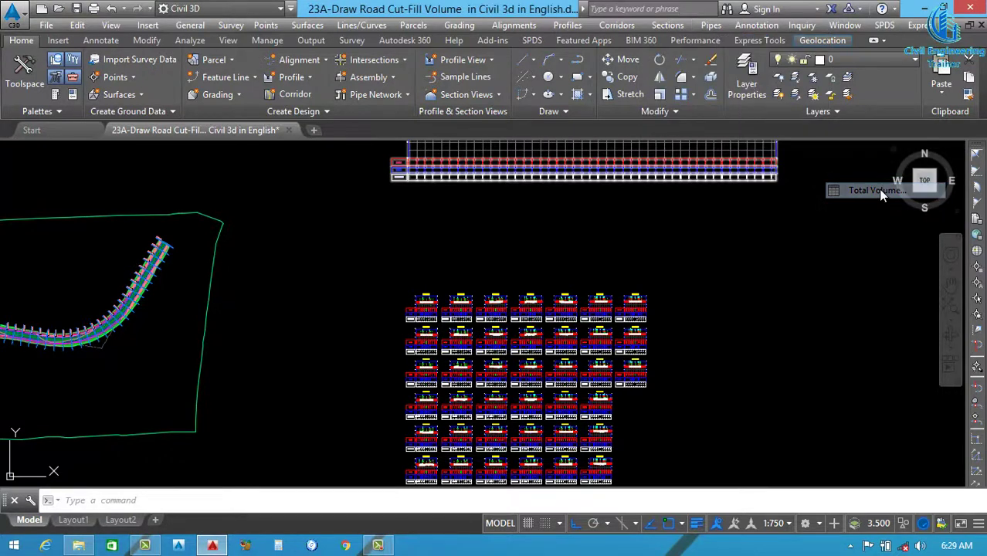
{"action": "left_click_drag", "start_coordinate": [507, 57], "coordinate": [583, 46]}
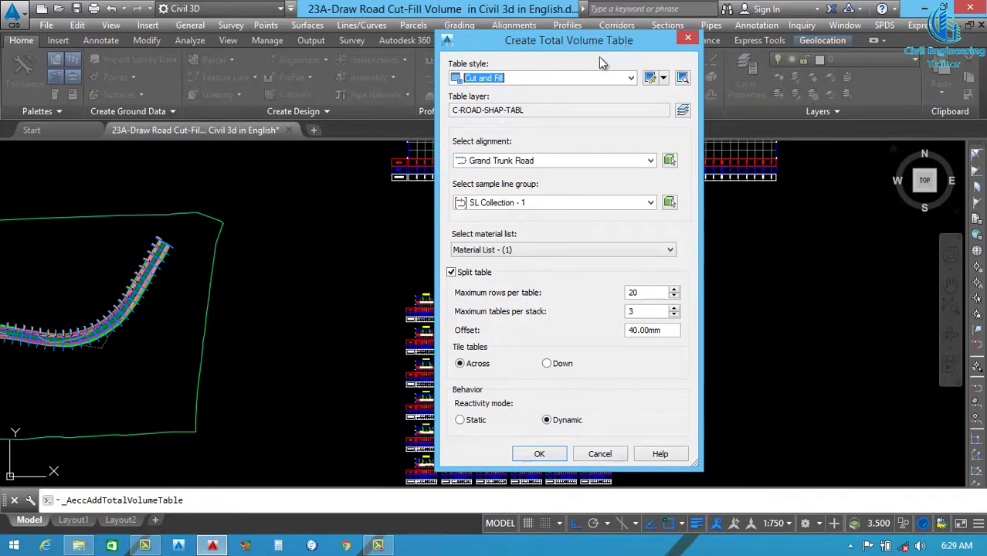
{"action": "left_click", "coordinate": [541, 79]}
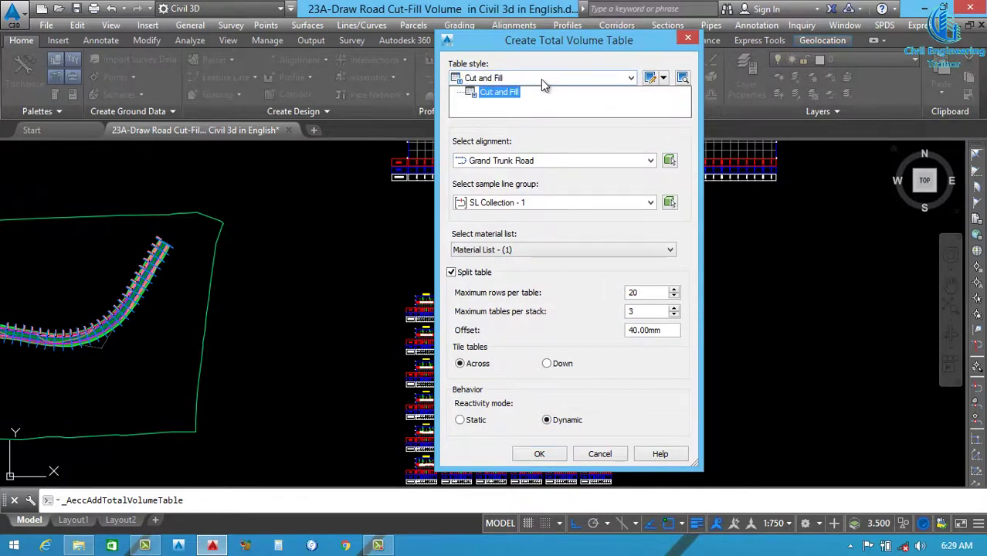
{"action": "left_click", "coordinate": [506, 93]}
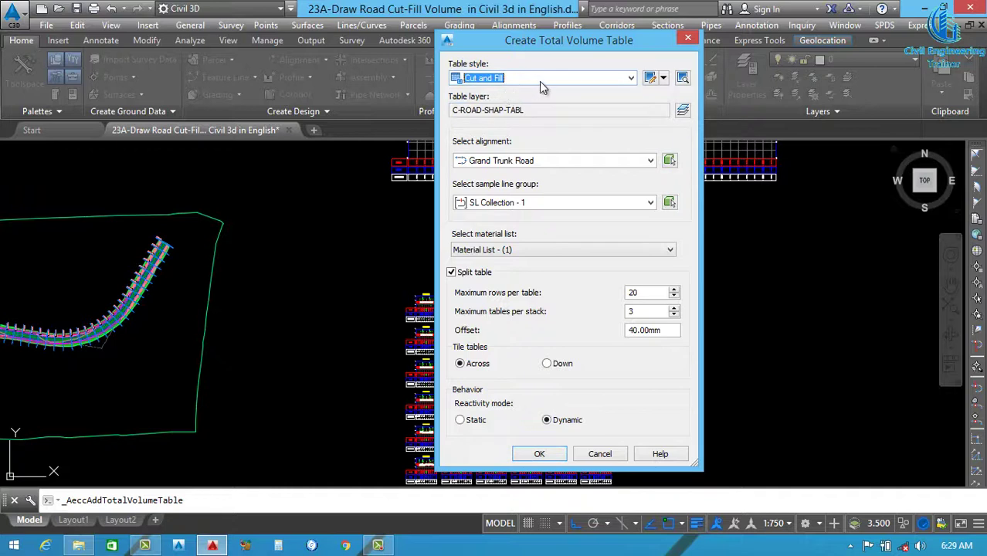
{"action": "left_click", "coordinate": [541, 82]}
{"action": "left_click", "coordinate": [504, 93]}
{"action": "left_click", "coordinate": [530, 74]}
{"action": "left_click", "coordinate": [504, 91]}
Base the volume table on the Grand Trunk Road alignment, sample line group SL Collection - 1 and Material List - (1)
{"action": "left_click", "coordinate": [510, 161]}
{"action": "left_click", "coordinate": [511, 175]}
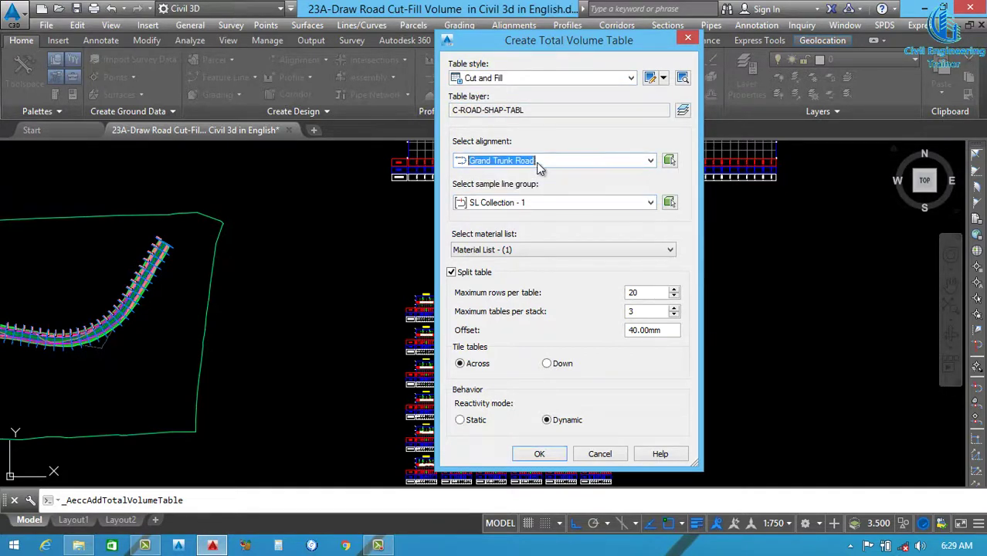
{"action": "left_click", "coordinate": [558, 204]}
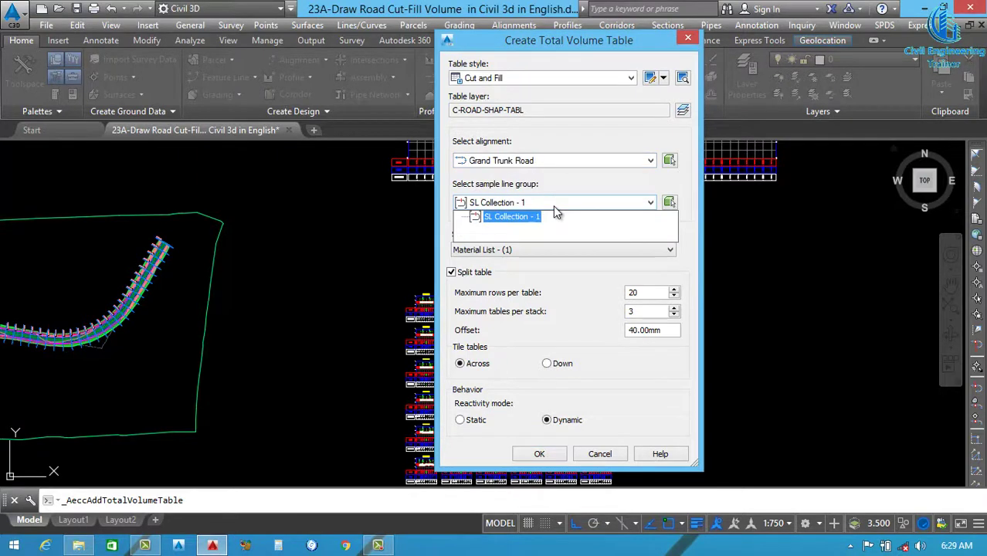
{"action": "left_click", "coordinate": [512, 217]}
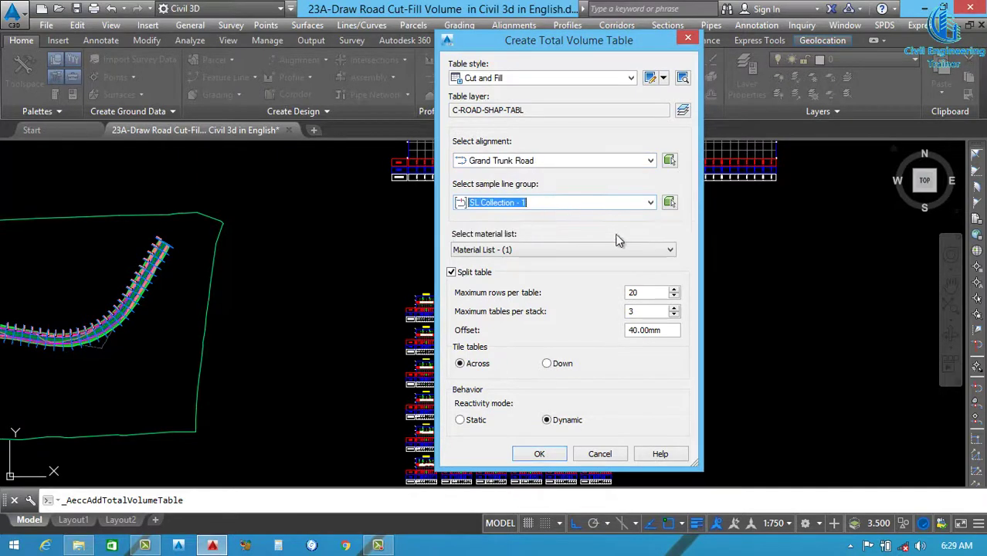
{"action": "left_click", "coordinate": [558, 254]}
{"action": "left_click", "coordinate": [520, 264]}
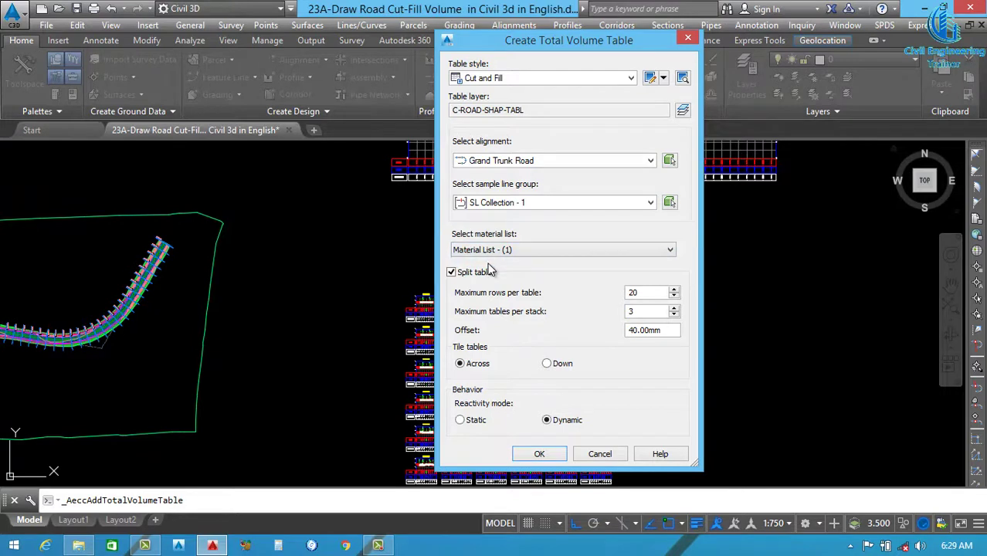
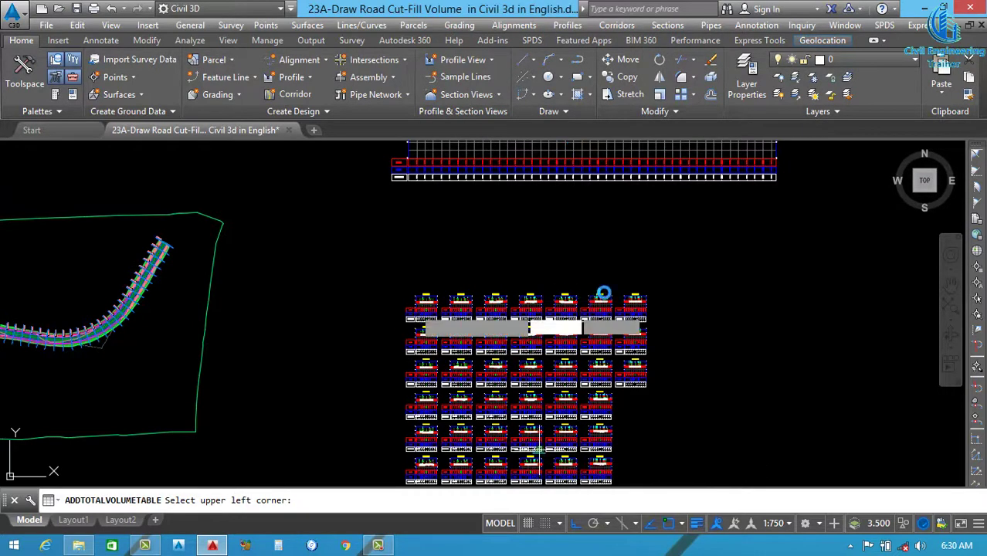
Create the split total volume table and place it in the empty area east of the section view grid
{"action": "scroll", "coordinate": [595, 293], "scroll_direction": "down", "scroll_amount": 4}
{"action": "scroll", "coordinate": [686, 292], "scroll_direction": "up", "scroll_amount": 4}
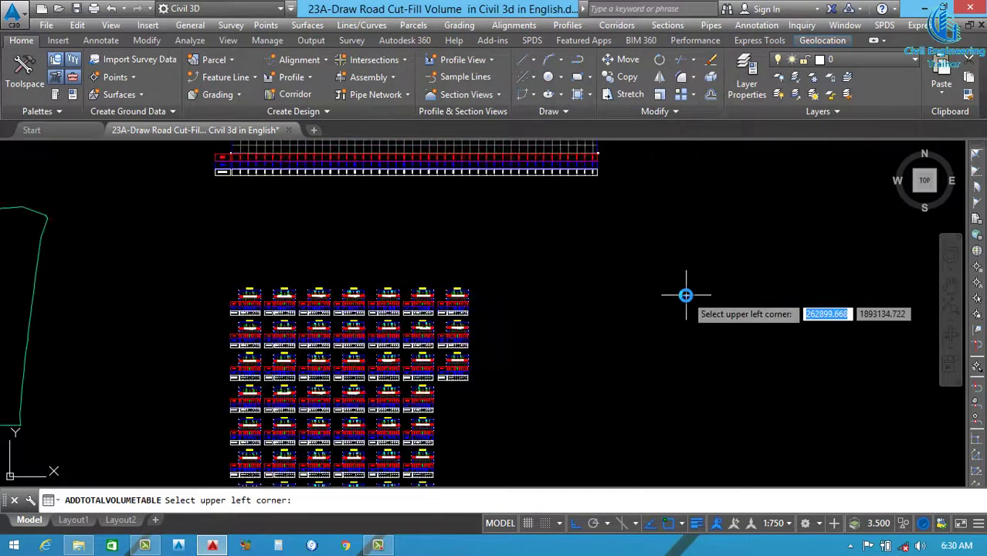
{"action": "left_click", "coordinate": [622, 289]}
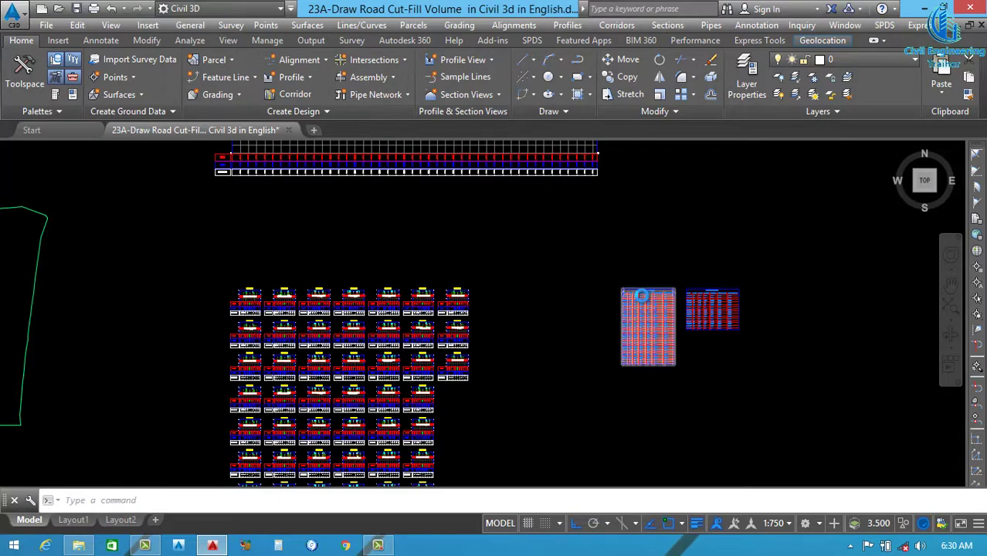
Examine the fill and cut areas, volumes and cumulative volumes per station in the total volume table
{"action": "scroll", "coordinate": [633, 294], "scroll_direction": "up", "scroll_amount": 3}
{"action": "scroll", "coordinate": [635, 305], "scroll_direction": "down", "scroll_amount": 3}
{"action": "scroll", "coordinate": [632, 320], "scroll_direction": "up", "scroll_amount": 3}
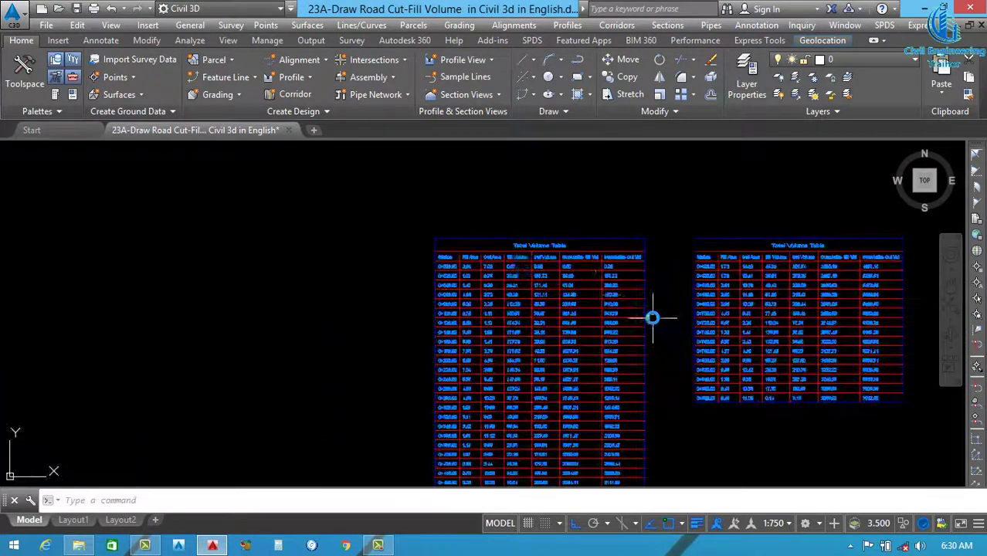
{"action": "scroll", "coordinate": [653, 320], "scroll_direction": "up", "scroll_amount": 1}
{"action": "scroll", "coordinate": [495, 259], "scroll_direction": "up", "scroll_amount": 4}
{"action": "scroll", "coordinate": [547, 274], "scroll_direction": "down", "scroll_amount": 5}
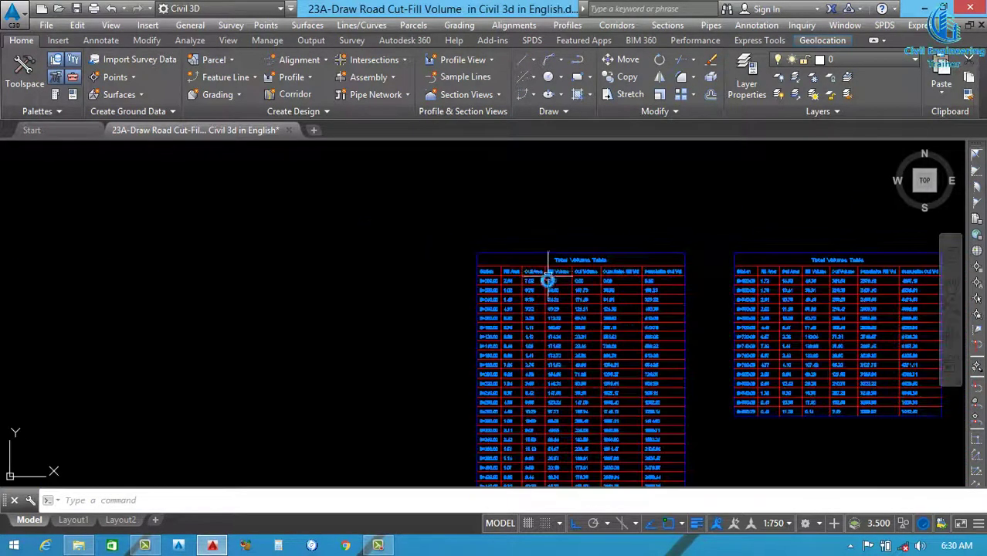
{"action": "scroll", "coordinate": [549, 286], "scroll_direction": "up", "scroll_amount": 4}
{"action": "scroll", "coordinate": [547, 290], "scroll_direction": "up", "scroll_amount": 2}
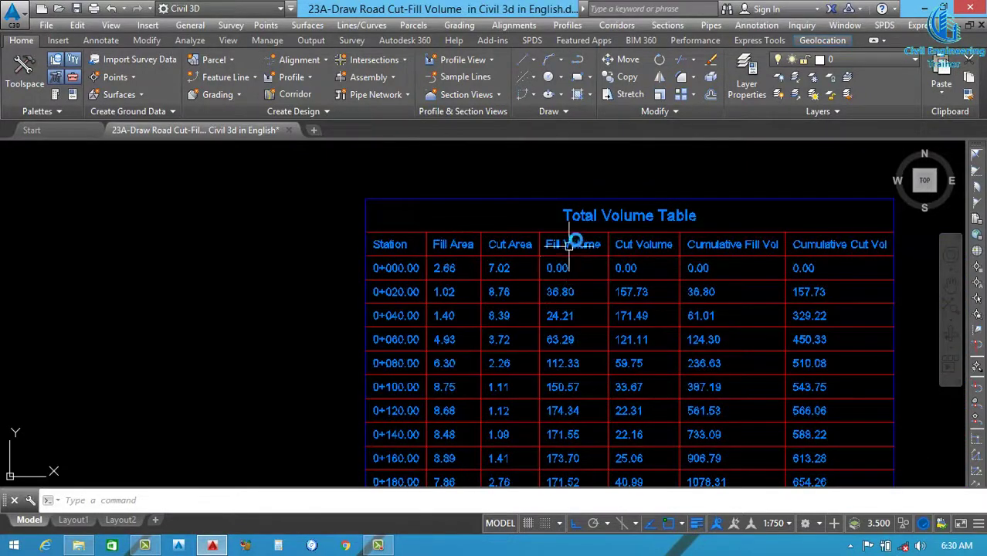
{"action": "scroll", "coordinate": [568, 230], "scroll_direction": "down", "scroll_amount": 4}
{"action": "scroll", "coordinate": [601, 227], "scroll_direction": "up", "scroll_amount": 4}
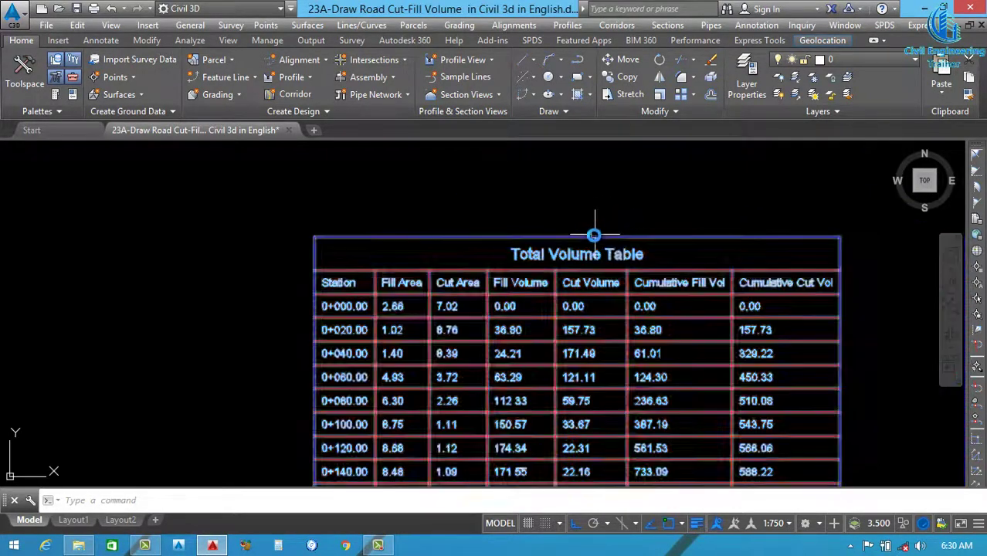
Open the Cut and Fill table style of the placed total volume table for editing
{"action": "left_click", "coordinate": [601, 233]}
{"action": "right_click", "coordinate": [601, 234]}
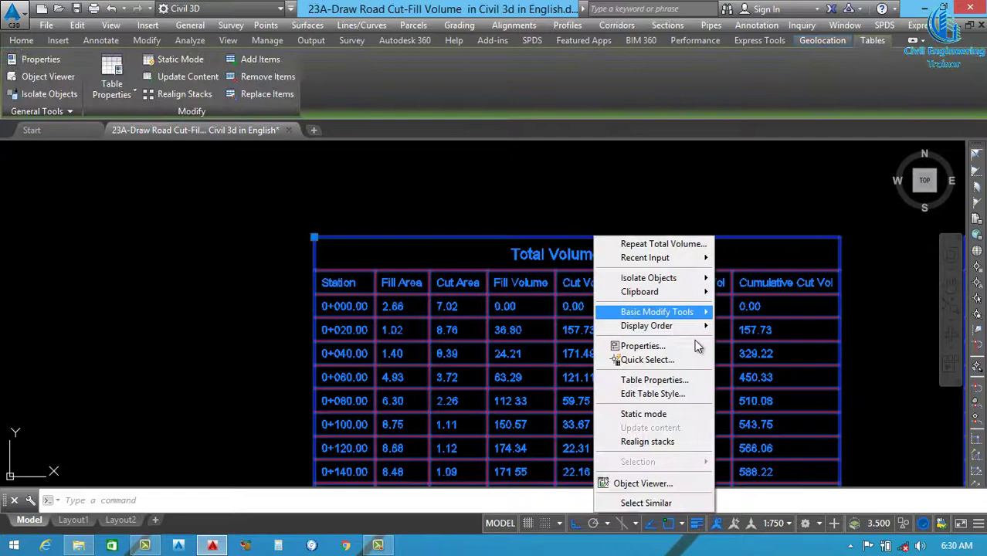
{"action": "left_click", "coordinate": [657, 397]}
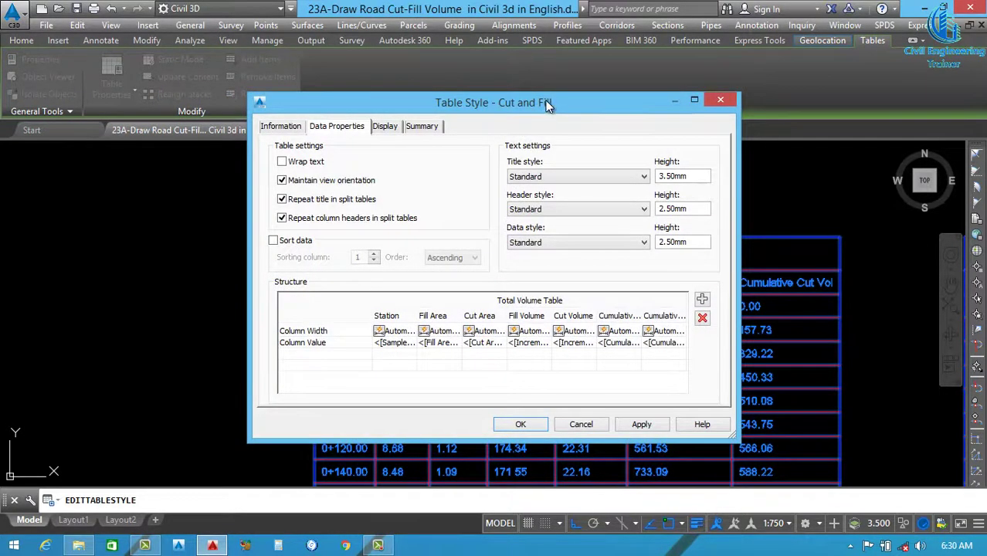
{"action": "left_click_drag", "start_coordinate": [531, 108], "coordinate": [635, 52]}
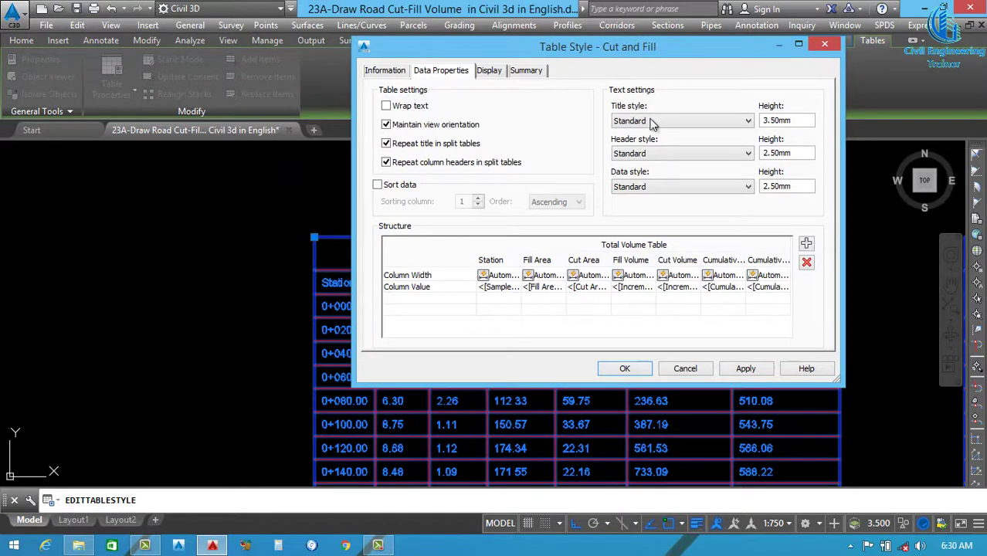
Replace the table title in the Cut and Fill style with "Earthwork Quantity"
{"action": "double_click", "coordinate": [636, 245]}
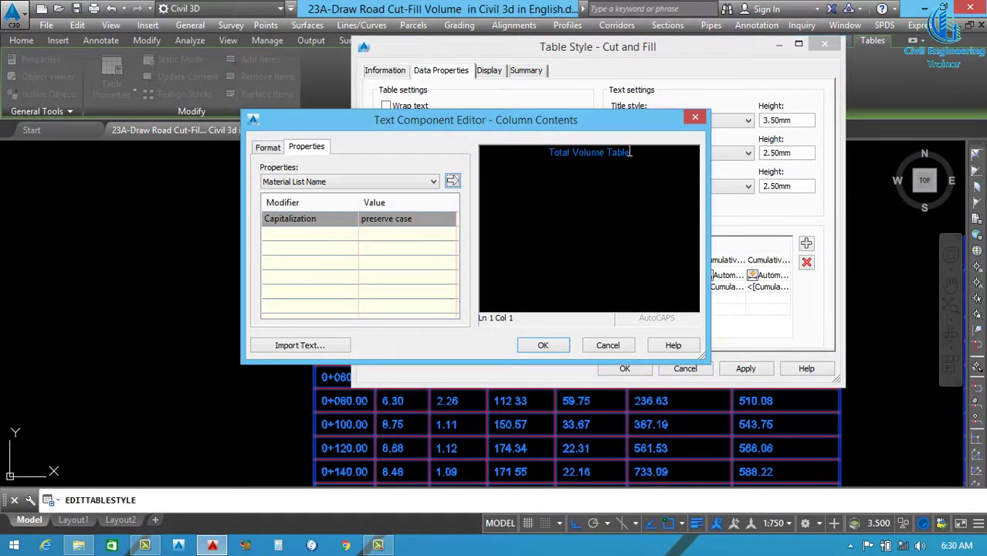
{"action": "left_click_drag", "start_coordinate": [628, 152], "coordinate": [550, 168]}
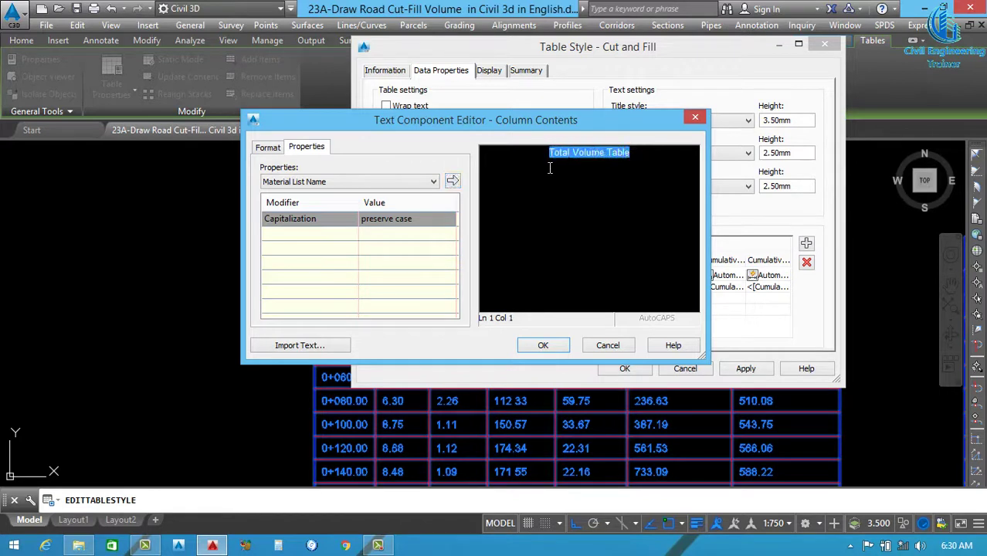
{"action": "left_click", "coordinate": [351, 182]}
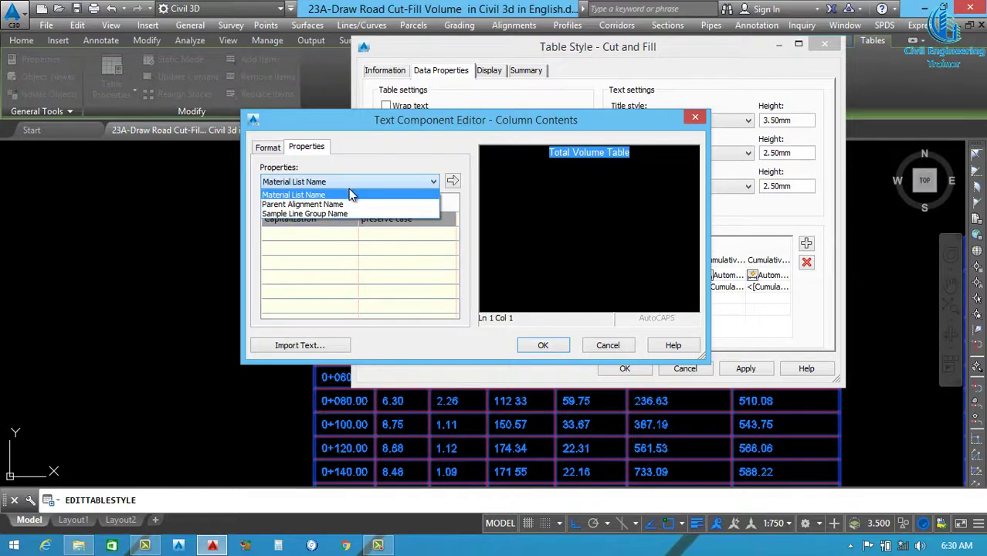
{"action": "left_click", "coordinate": [350, 195]}
{"action": "left_click", "coordinate": [638, 154]}
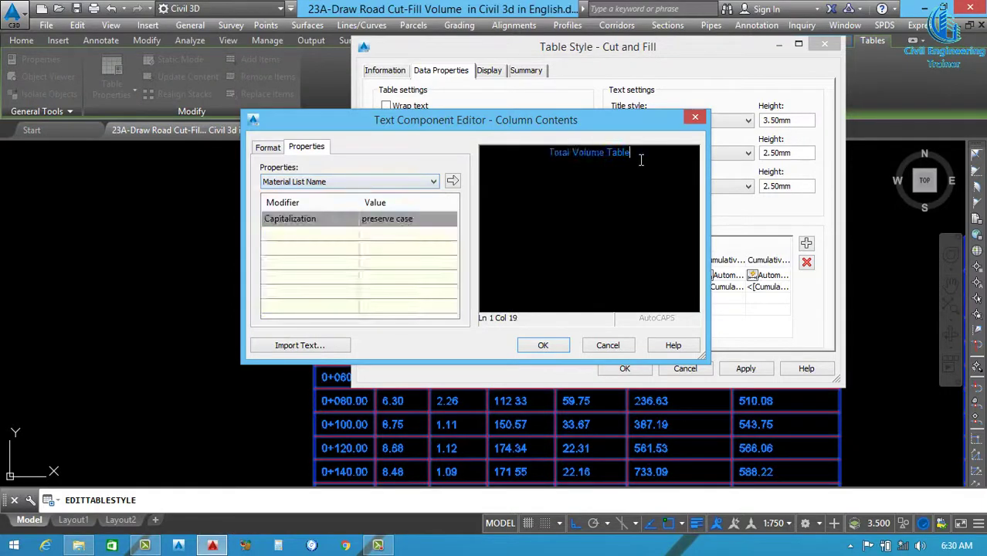
{"action": "left_click_drag", "start_coordinate": [638, 154], "coordinate": [521, 180]}
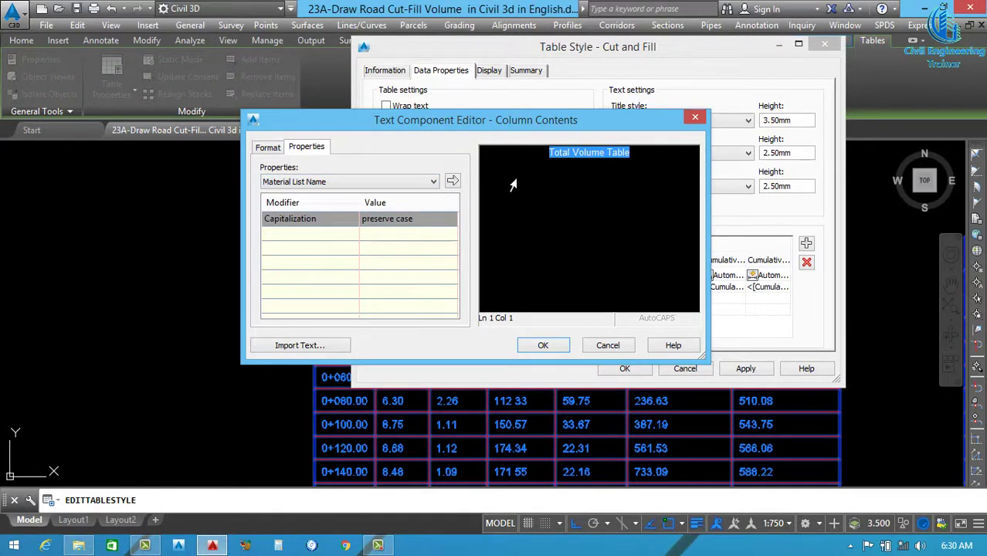
{"action": "type", "text": "Earthwork"}
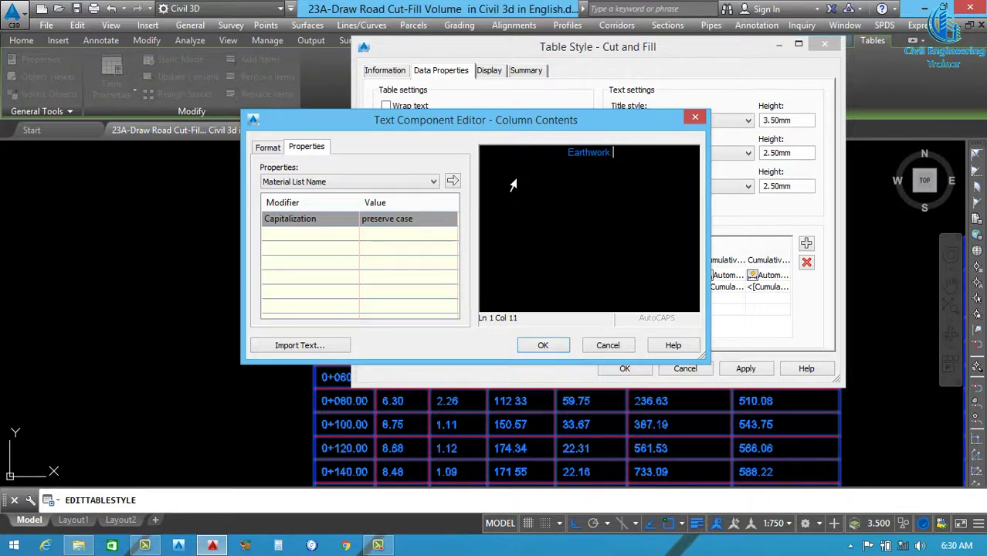
{"action": "type", "text": "Quantit"}
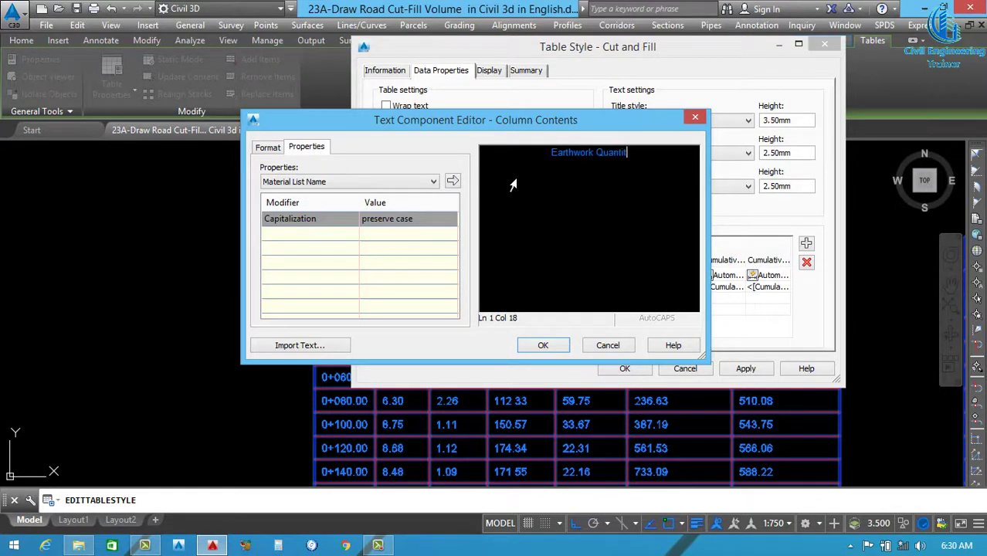
{"action": "type", "text": "y"}
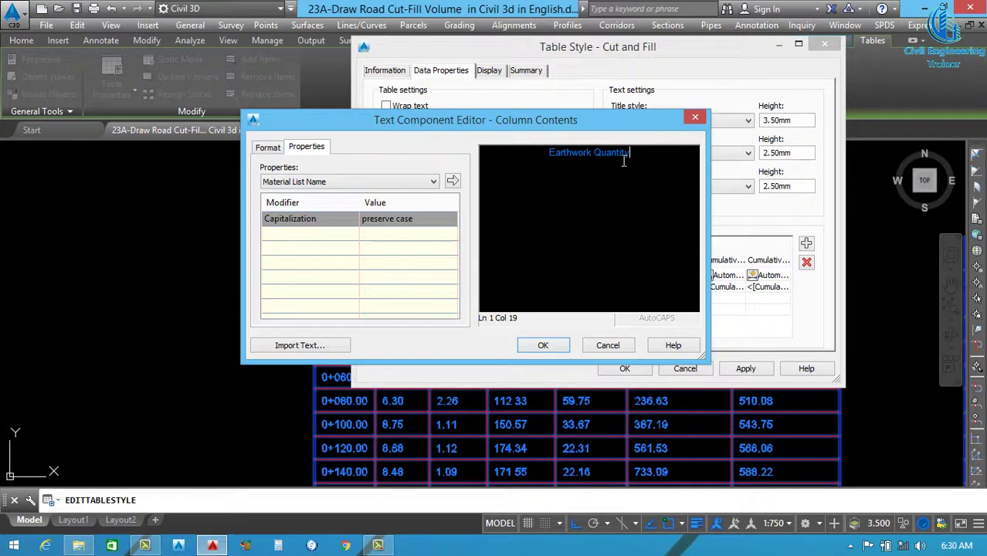
Make the Earthwork Quantity title text yellow and bold, and apply the changes to the Cut and Fill table style
{"action": "left_click_drag", "start_coordinate": [624, 160], "coordinate": [521, 189]}
{"action": "left_click", "coordinate": [271, 151]}
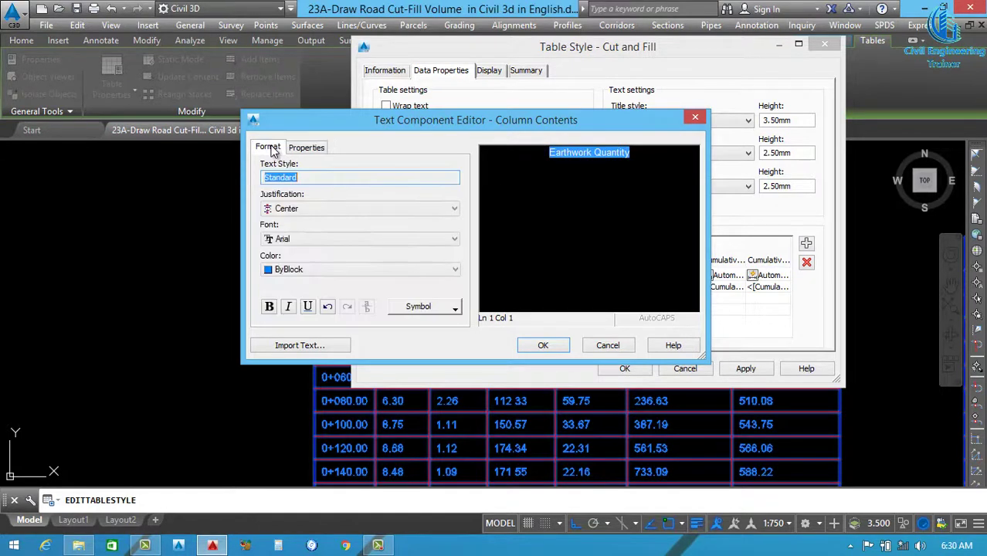
{"action": "left_click", "coordinate": [323, 269]}
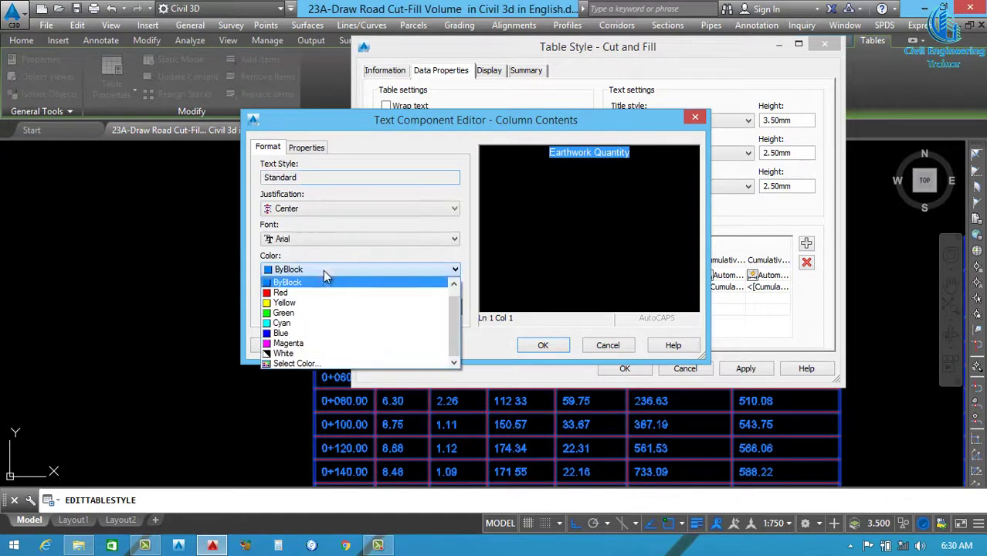
{"action": "left_click", "coordinate": [299, 302]}
{"action": "left_click", "coordinate": [270, 308]}
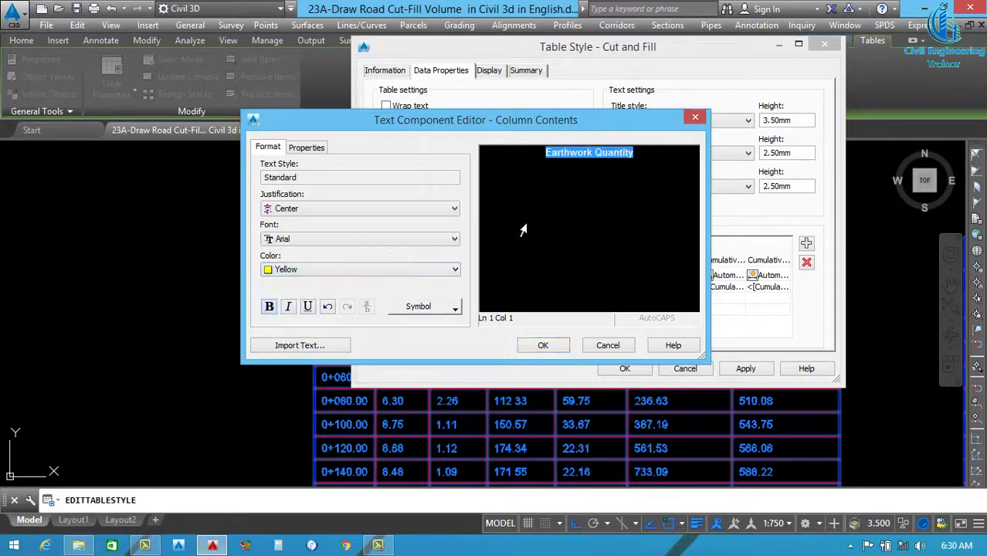
{"action": "left_click", "coordinate": [543, 348]}
{"action": "left_click", "coordinate": [746, 369]}
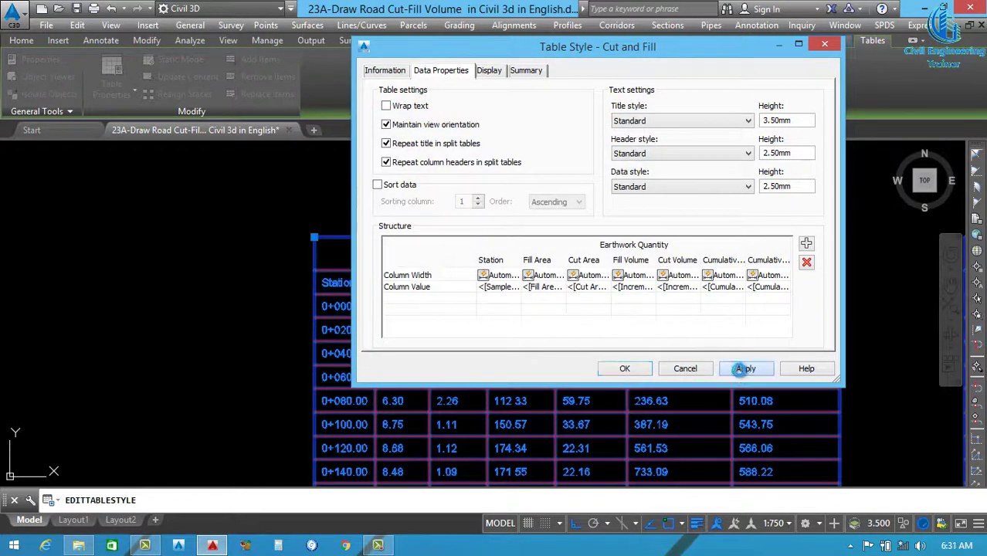
{"action": "left_click", "coordinate": [625, 369]}
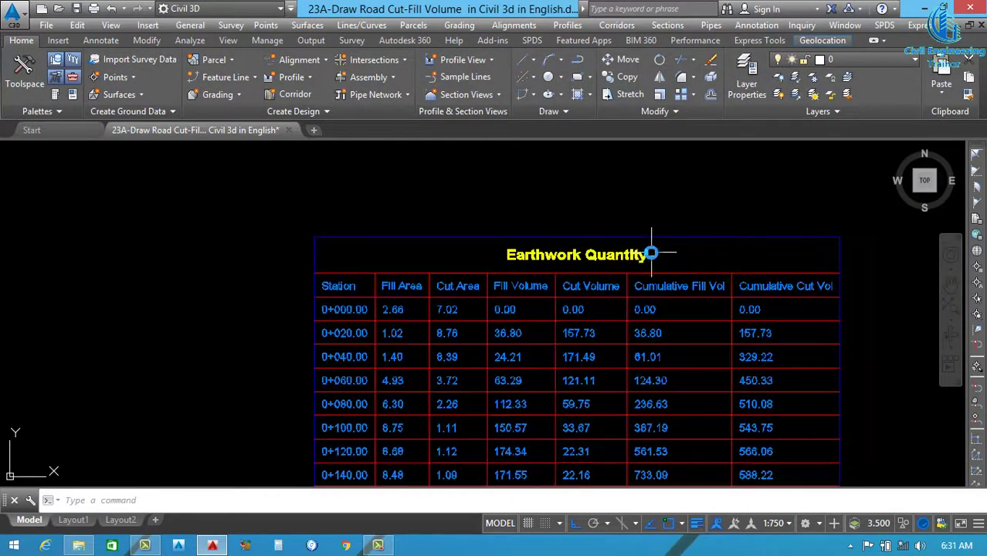
Inspect the restyled titles on both parts of the volume table and their placement beside the section views
{"action": "scroll", "coordinate": [652, 253], "scroll_direction": "down", "scroll_amount": 8}
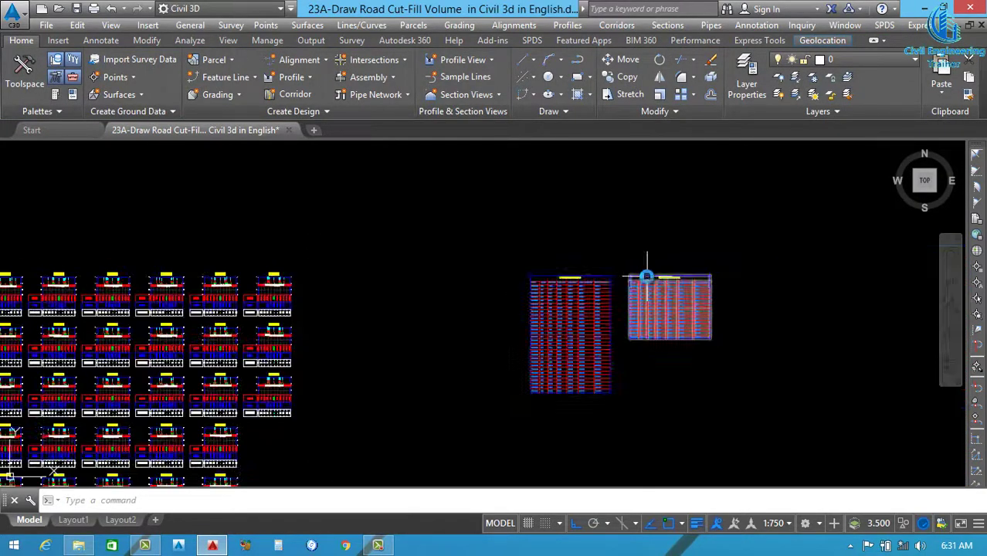
{"action": "scroll", "coordinate": [648, 277], "scroll_direction": "up", "scroll_amount": 6}
{"action": "scroll", "coordinate": [698, 288], "scroll_direction": "down", "scroll_amount": 5}
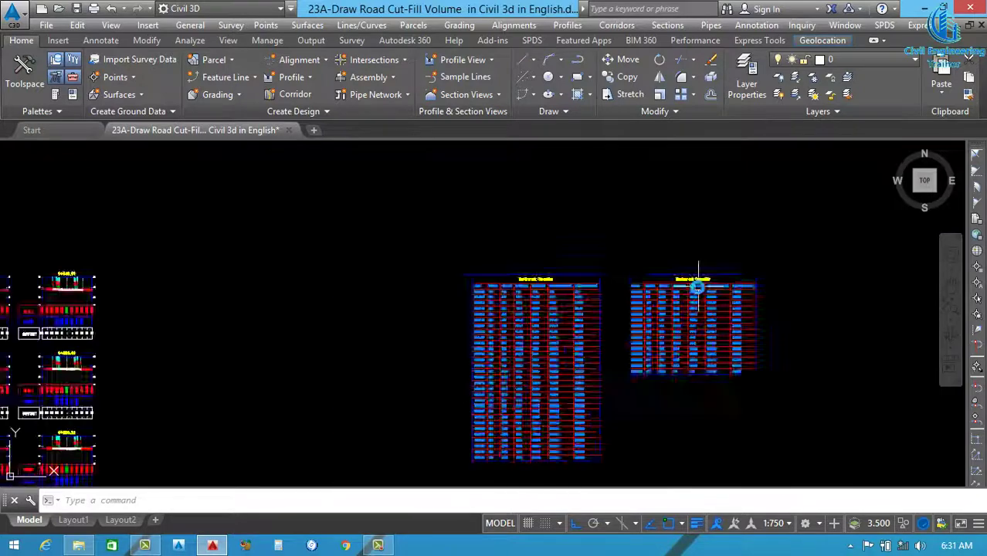
{"action": "scroll", "coordinate": [698, 287], "scroll_direction": "down", "scroll_amount": 2}
{"action": "scroll", "coordinate": [618, 315], "scroll_direction": "up", "scroll_amount": 3}
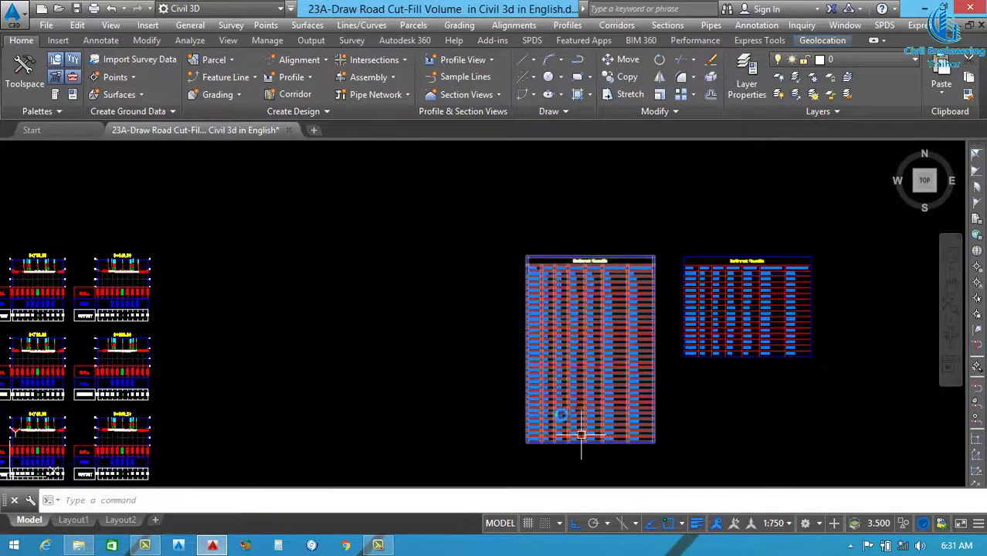
{"action": "scroll", "coordinate": [613, 376], "scroll_direction": "down", "scroll_amount": 4}
{"action": "scroll", "coordinate": [323, 353], "scroll_direction": "up", "scroll_amount": 2}
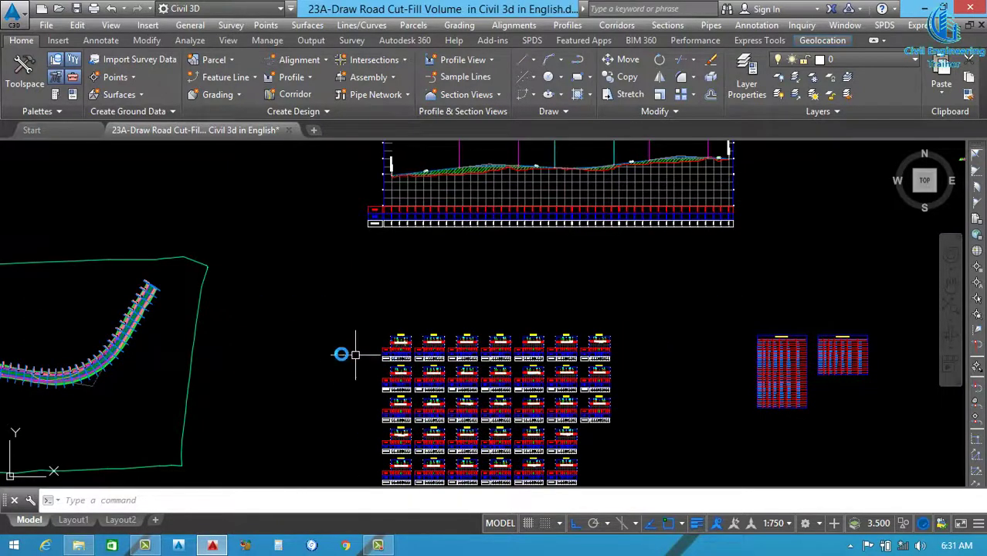
{"action": "scroll", "coordinate": [356, 355], "scroll_direction": "down", "scroll_amount": 2}
{"action": "scroll", "coordinate": [621, 366], "scroll_direction": "up", "scroll_amount": 6}
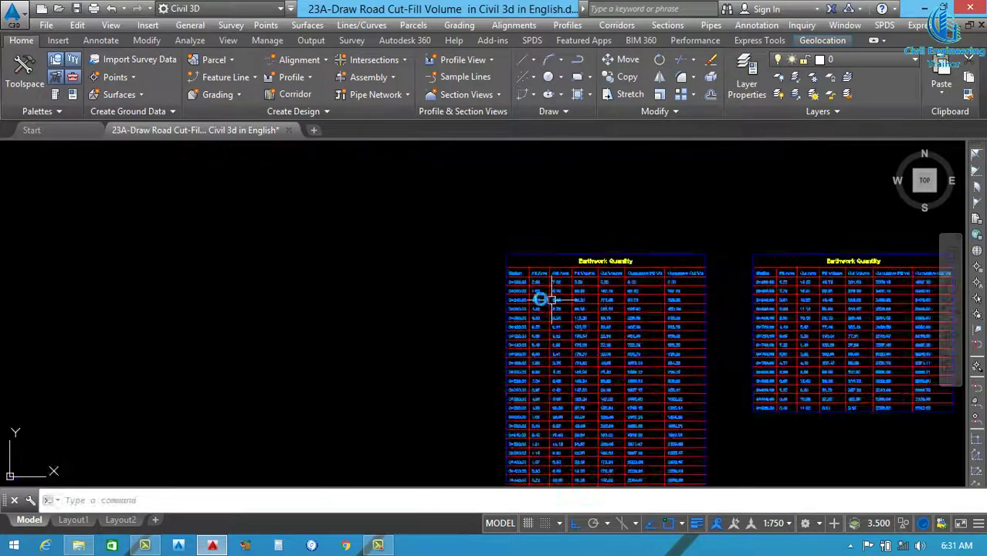
{"action": "scroll", "coordinate": [652, 403], "scroll_direction": "down", "scroll_amount": 2}
{"action": "scroll", "coordinate": [545, 317], "scroll_direction": "up", "scroll_amount": 4}
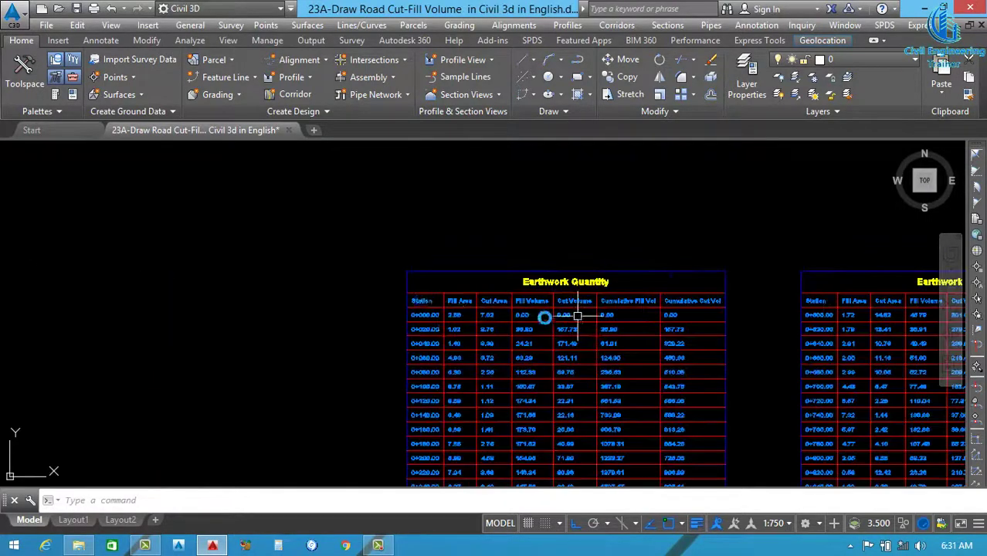
Examine the fill and cut areas, volumes and cumulative volumes from station 0+000.00 through the final station 0+860.29
{"action": "scroll", "coordinate": [420, 301], "scroll_direction": "up", "scroll_amount": 3}
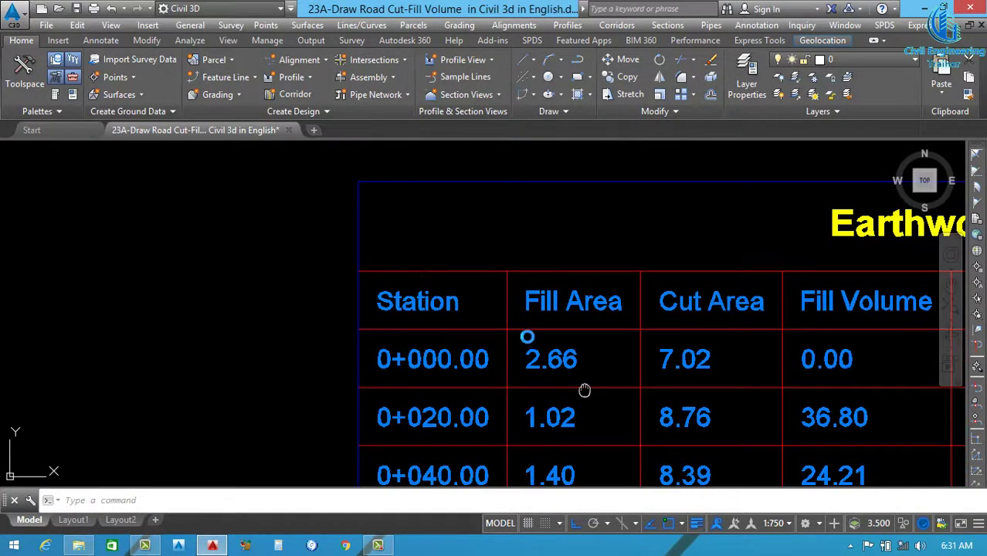
{"action": "middle_click_drag", "start_coordinate": [584, 390], "coordinate": [439, 252]}
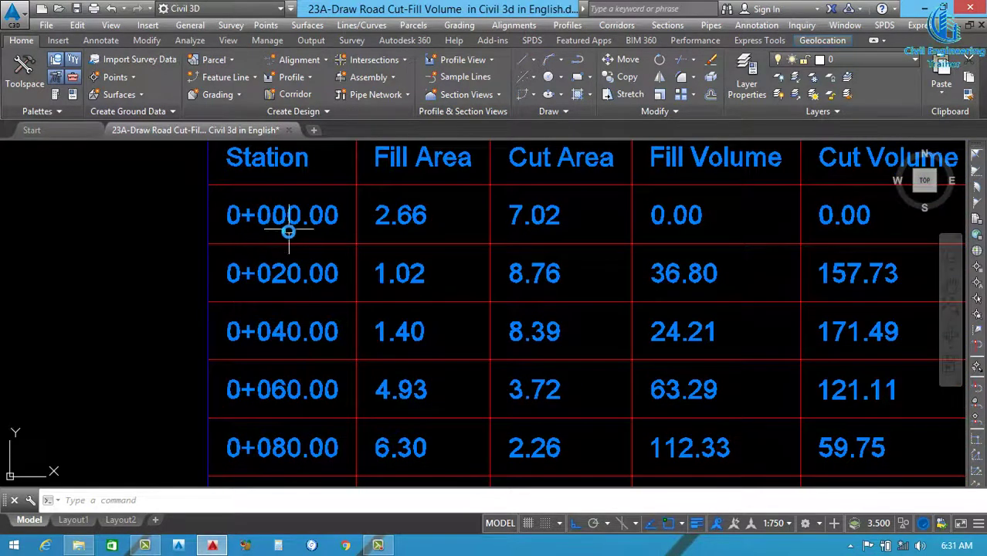
{"action": "scroll", "coordinate": [287, 231], "scroll_direction": "down", "scroll_amount": 2}
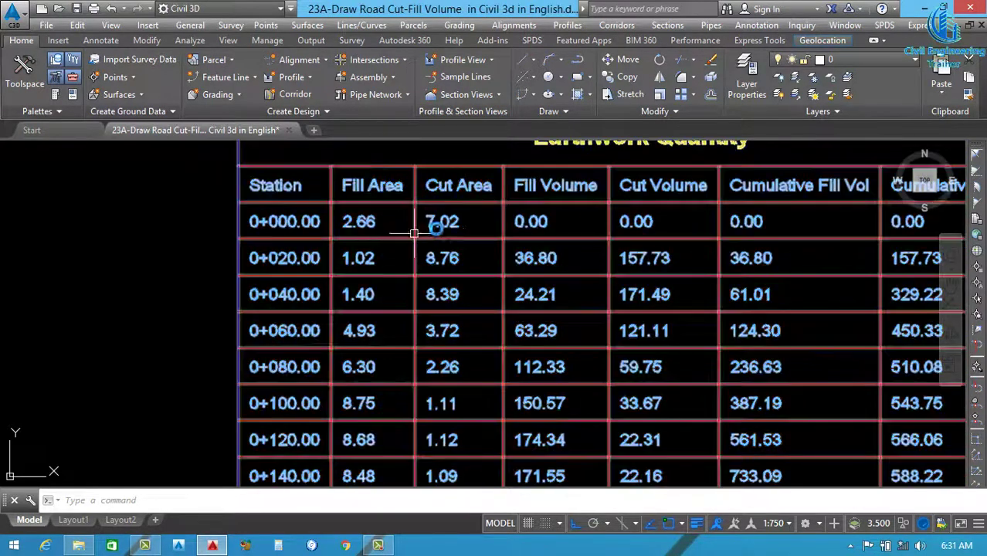
{"action": "middle_click_drag", "start_coordinate": [494, 258], "coordinate": [343, 278]}
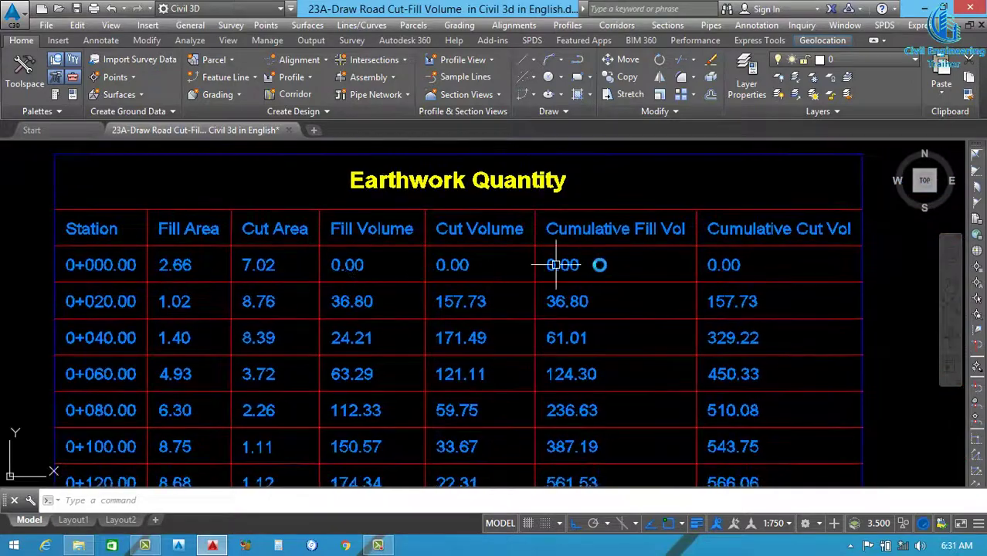
{"action": "scroll", "coordinate": [705, 293], "scroll_direction": "down", "scroll_amount": 2}
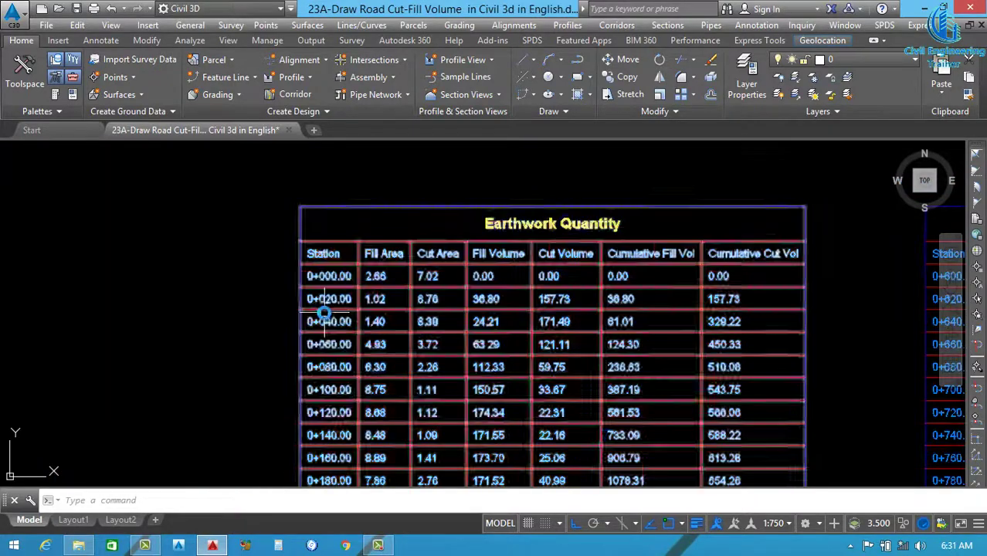
{"action": "scroll", "coordinate": [345, 293], "scroll_direction": "up", "scroll_amount": 4}
{"action": "scroll", "coordinate": [345, 293], "scroll_direction": "down", "scroll_amount": 3}
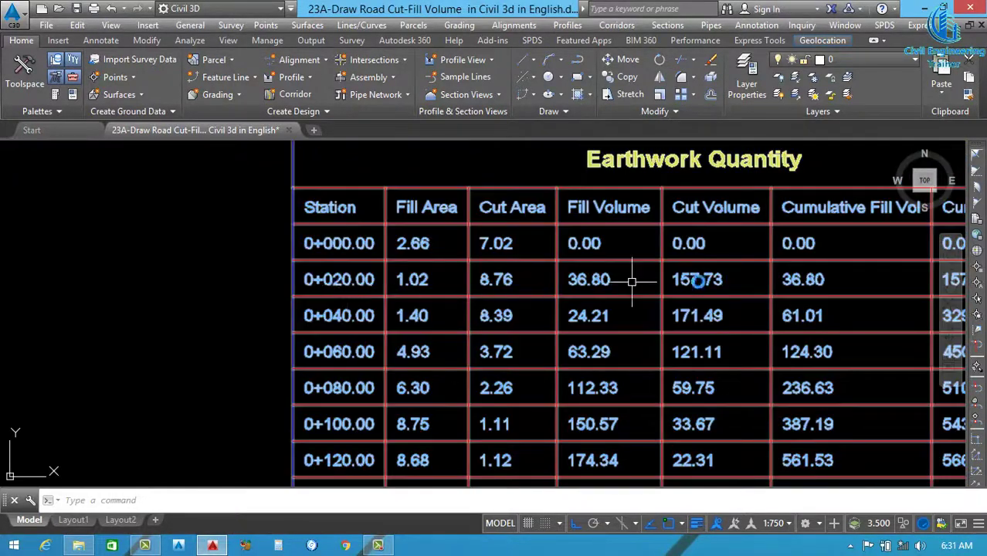
{"action": "mouse_move", "coordinate": [692, 279]}
{"action": "middle_mouse_down"}
{"action": "mouse_move", "coordinate": [795, 279]}
{"action": "mouse_move", "coordinate": [744, 304]}
{"action": "mouse_move", "coordinate": [479, 304]}
{"action": "middle_mouse_up"}
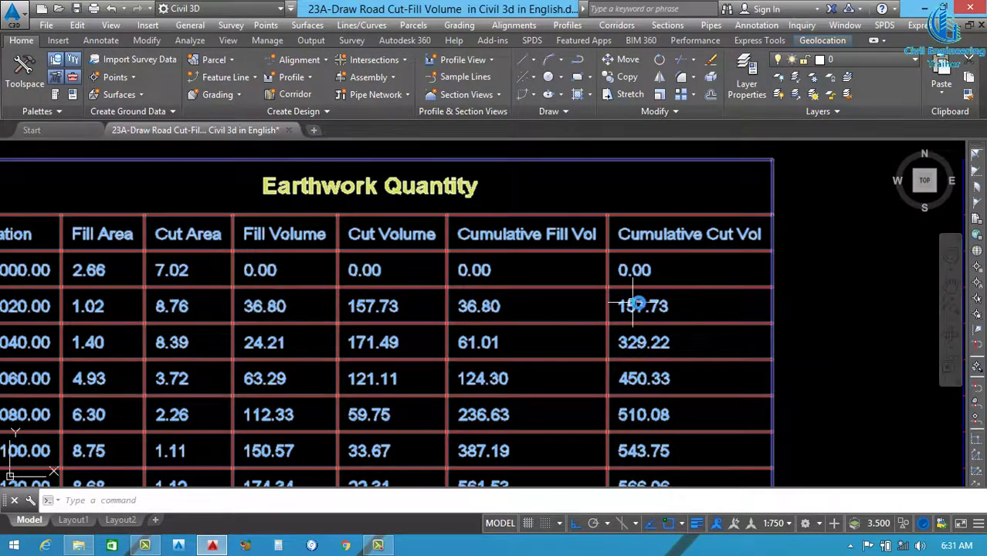
{"action": "middle_click_drag", "start_coordinate": [501, 330], "coordinate": [496, 275]}
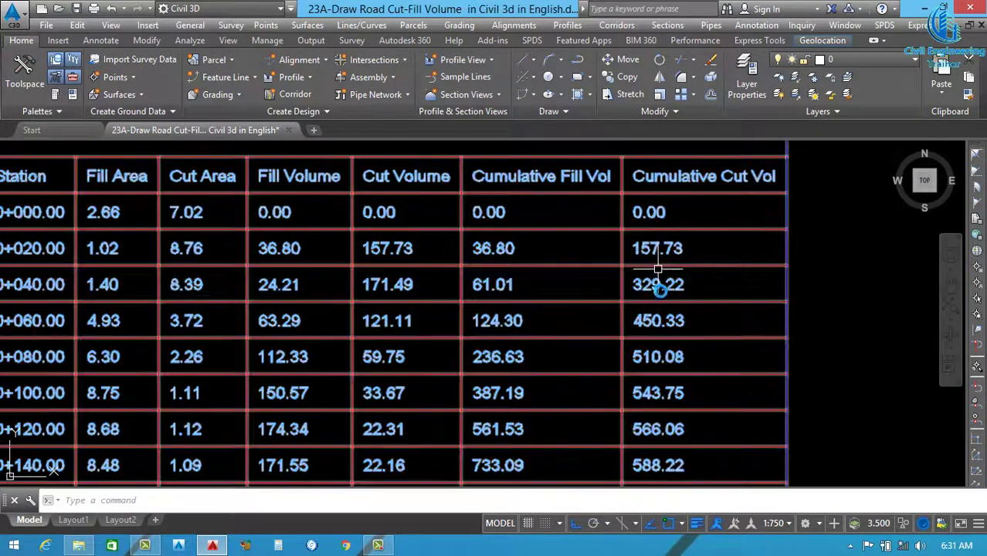
{"action": "scroll", "coordinate": [657, 275], "scroll_direction": "down", "scroll_amount": 4}
{"action": "scroll", "coordinate": [568, 280], "scroll_direction": "up", "scroll_amount": 2}
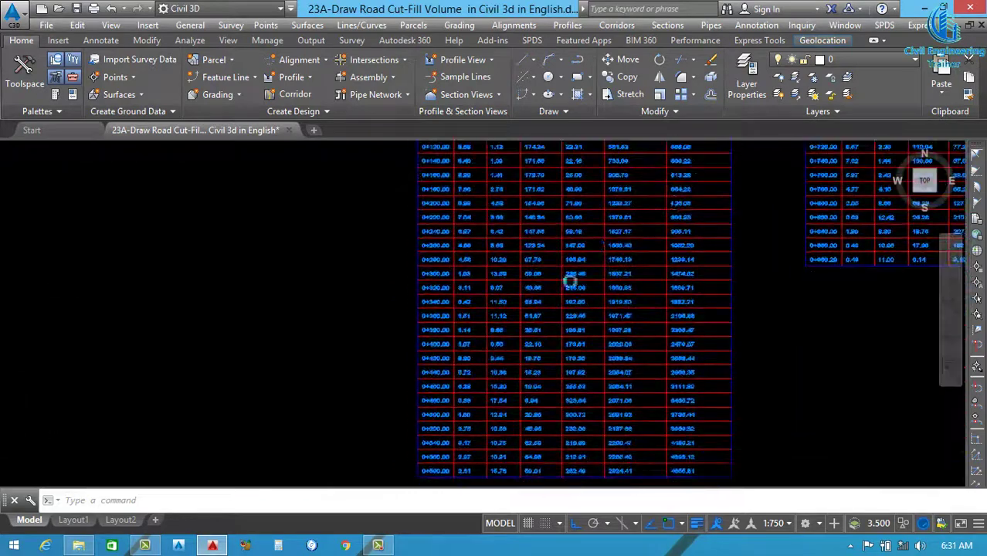
{"action": "scroll", "coordinate": [780, 248], "scroll_direction": "down", "scroll_amount": 6}
{"action": "scroll", "coordinate": [805, 270], "scroll_direction": "up", "scroll_amount": 6}
{"action": "scroll", "coordinate": [805, 270], "scroll_direction": "up", "scroll_amount": 2}
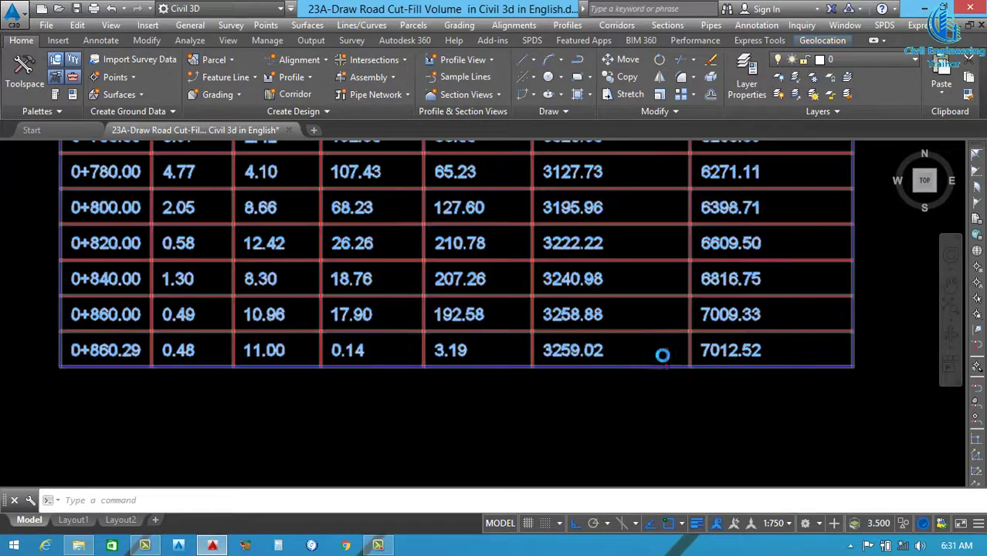
Move the second part of the split Earthwork Quantity table so its upper-left corner meets the first part's upper-right corner
{"action": "scroll", "coordinate": [540, 349], "scroll_direction": "down", "scroll_amount": 3}
{"action": "scroll", "coordinate": [652, 373], "scroll_direction": "down", "scroll_amount": 3}
{"action": "scroll", "coordinate": [613, 300], "scroll_direction": "down", "scroll_amount": 2}
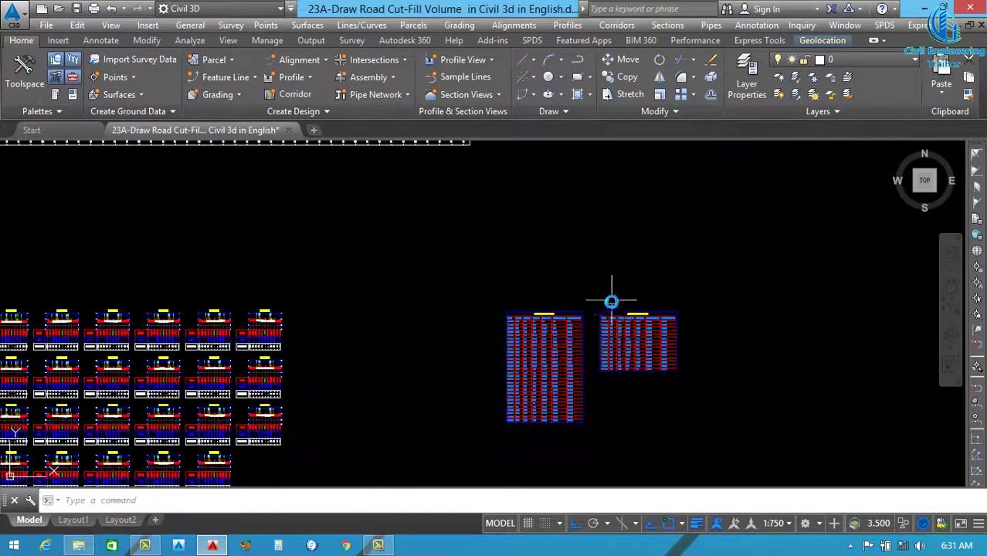
{"action": "scroll", "coordinate": [610, 324], "scroll_direction": "up", "scroll_amount": 4}
{"action": "left_click", "coordinate": [597, 336]}
{"action": "left_click", "coordinate": [555, 346]}
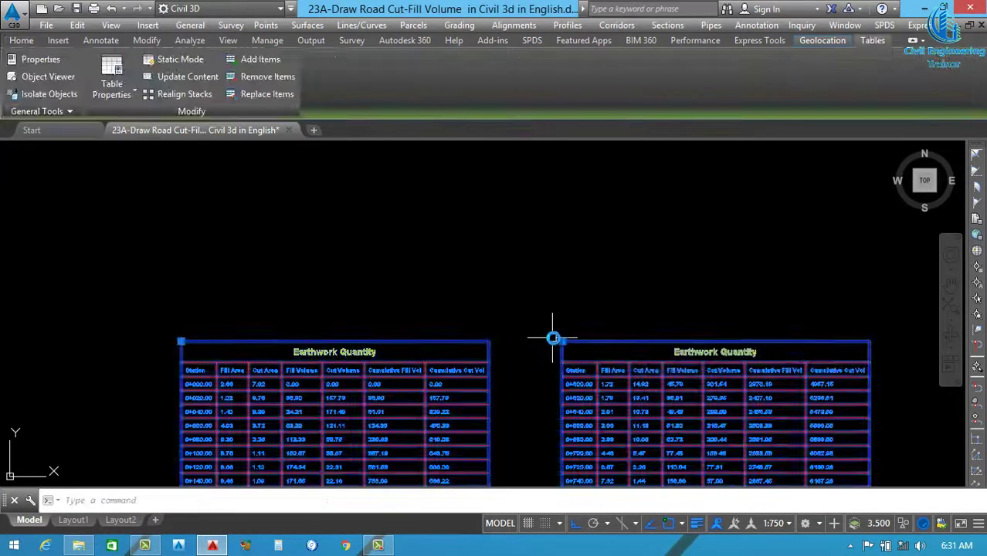
{"action": "left_click", "coordinate": [561, 341]}
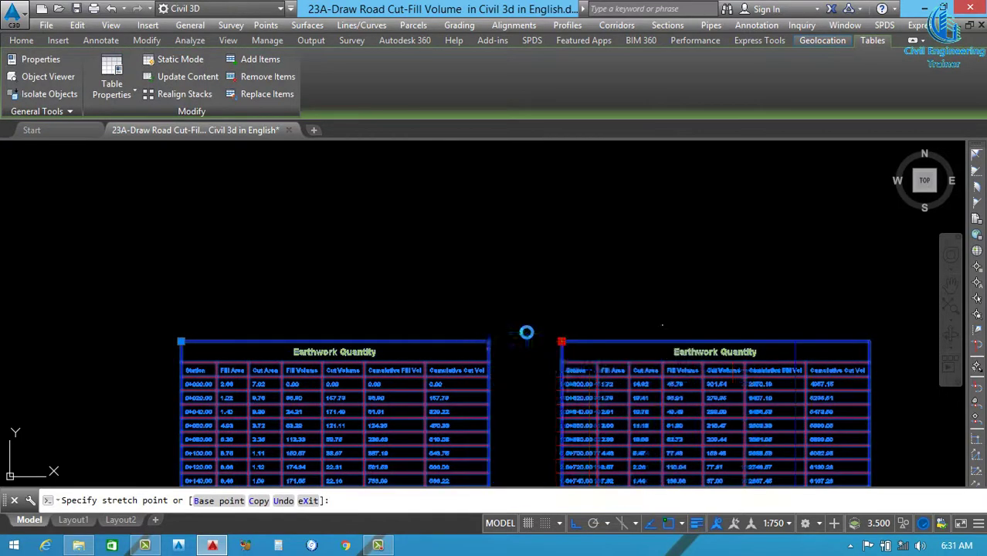
{"action": "left_click", "coordinate": [488, 340]}
{"action": "scroll", "coordinate": [638, 292], "scroll_direction": "down", "scroll_amount": 5}
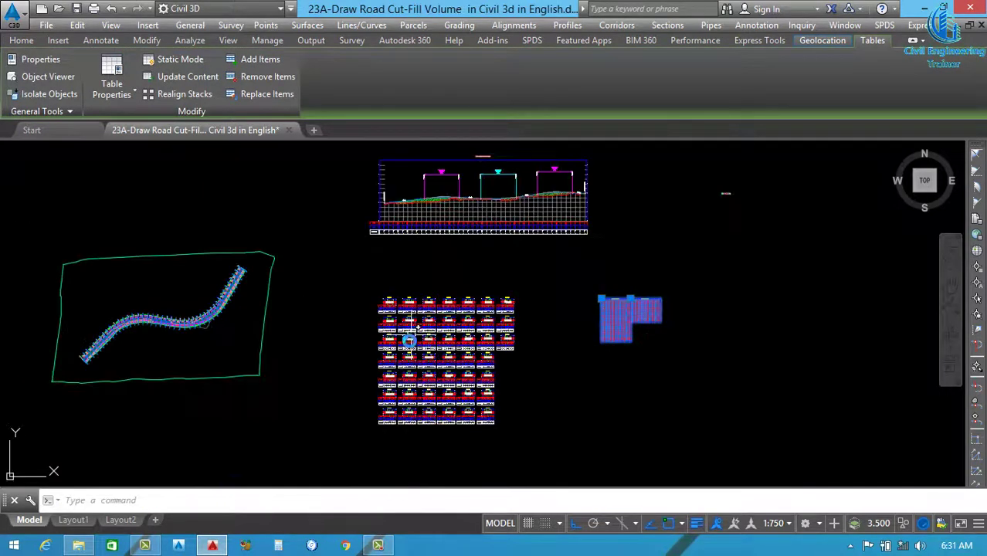
{"action": "scroll", "coordinate": [610, 313], "scroll_direction": "up", "scroll_amount": 5}
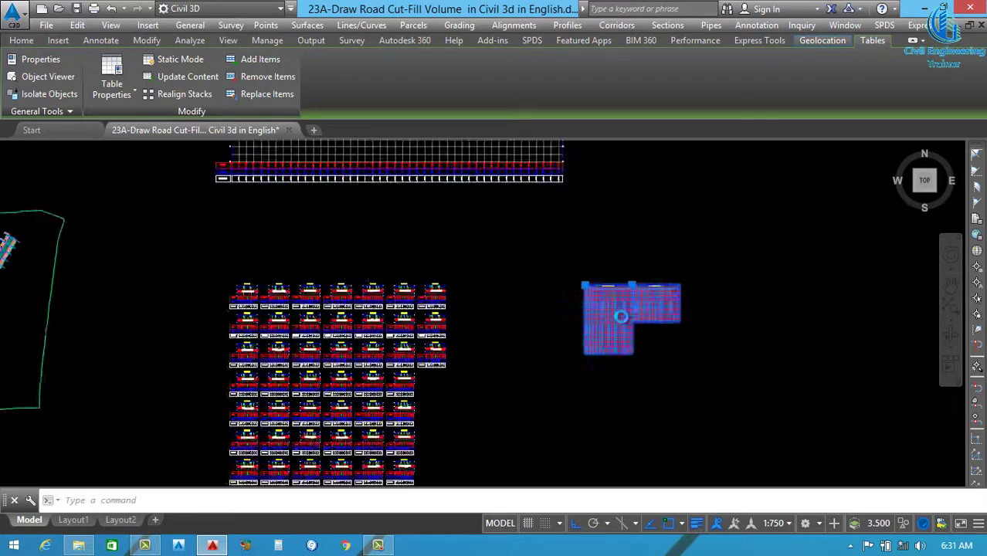
{"action": "key", "text": "Escape"}
Open the volume table settings for the whole section view group through the group properties of the 0+000.00 section view
{"action": "scroll", "coordinate": [694, 326], "scroll_direction": "down", "scroll_amount": 3}
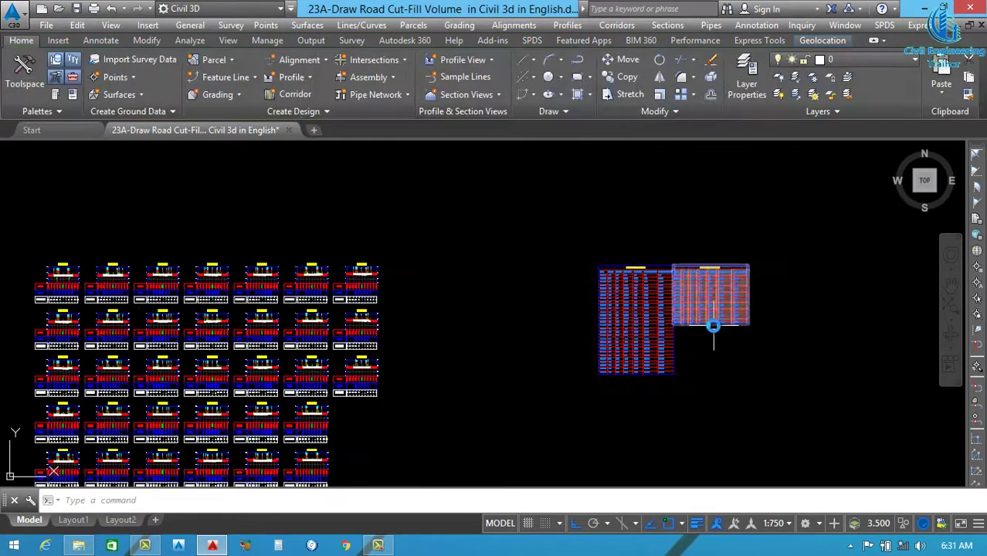
{"action": "scroll", "coordinate": [712, 324], "scroll_direction": "down", "scroll_amount": 3}
{"action": "scroll", "coordinate": [438, 307], "scroll_direction": "up", "scroll_amount": 4}
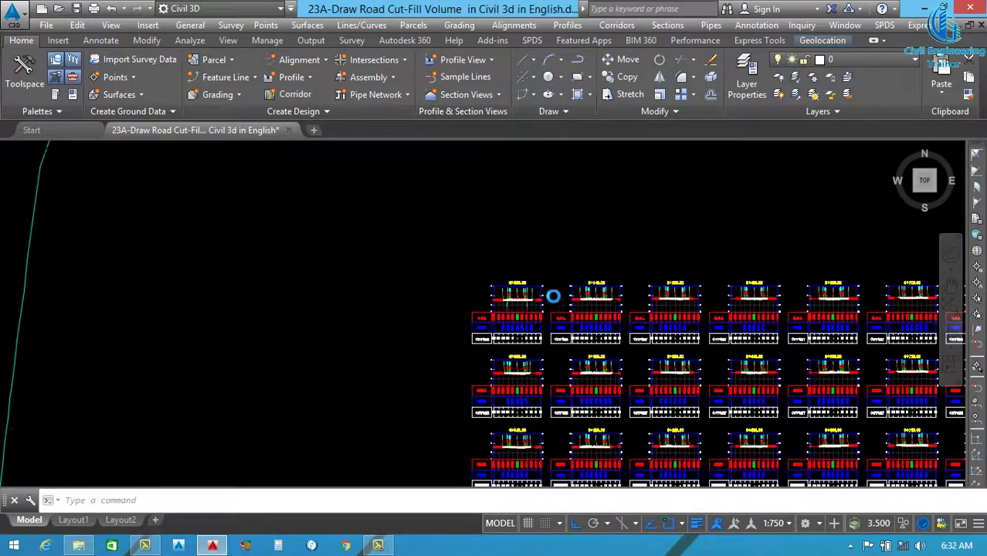
{"action": "scroll", "coordinate": [552, 294], "scroll_direction": "up", "scroll_amount": 4}
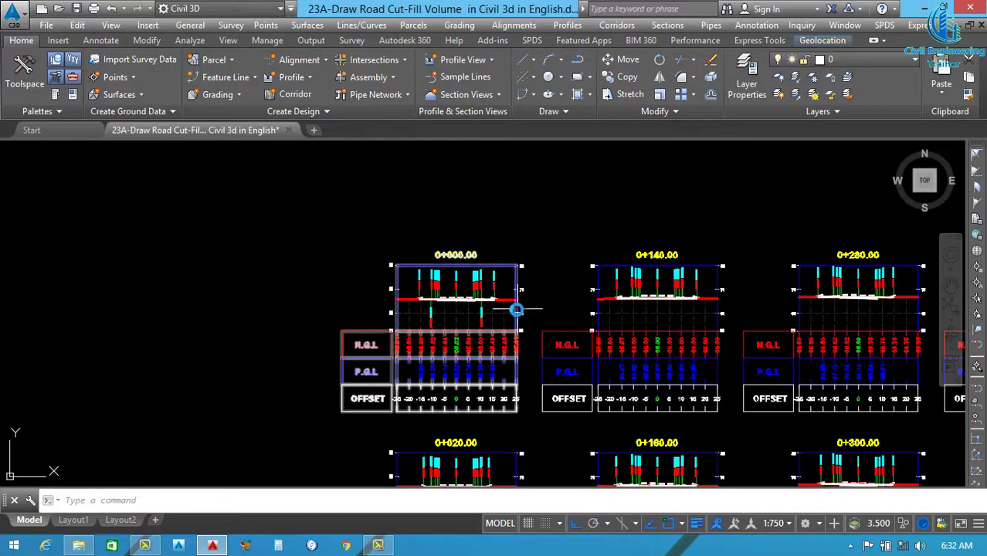
{"action": "scroll", "coordinate": [503, 325], "scroll_direction": "up", "scroll_amount": 2}
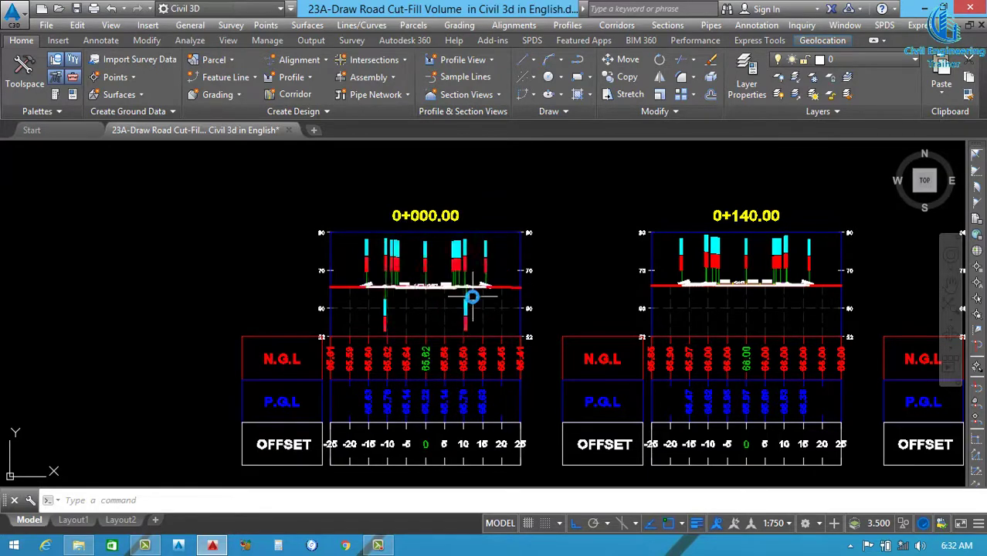
{"action": "scroll", "coordinate": [456, 278], "scroll_direction": "down", "scroll_amount": 2}
{"action": "scroll", "coordinate": [481, 216], "scroll_direction": "up", "scroll_amount": 4}
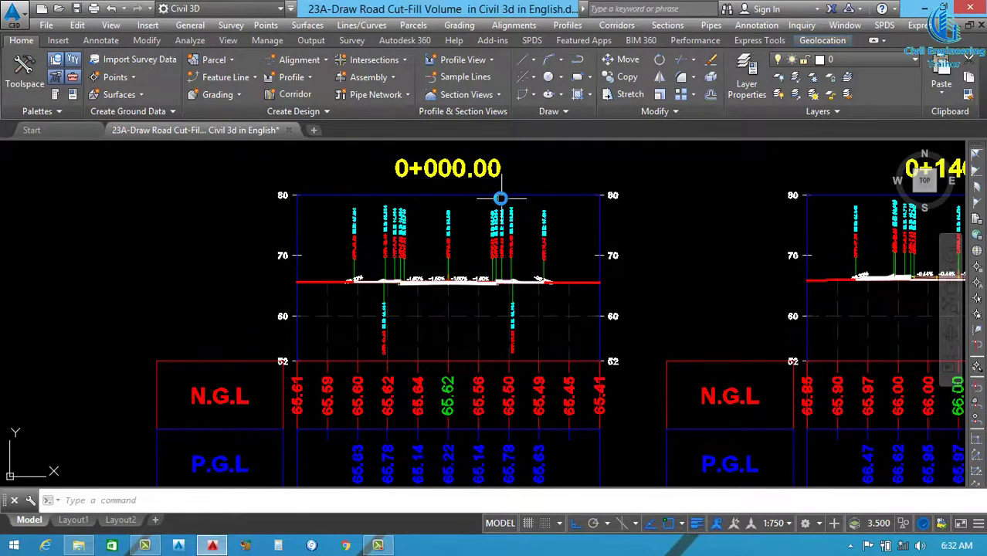
{"action": "left_click", "coordinate": [550, 201]}
{"action": "right_click", "coordinate": [556, 207]}
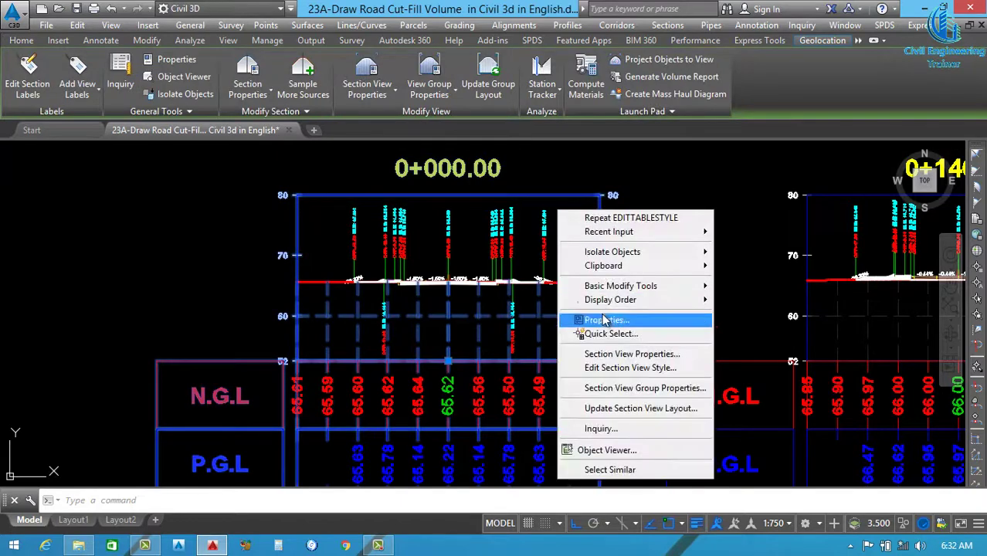
{"action": "left_click", "coordinate": [642, 388]}
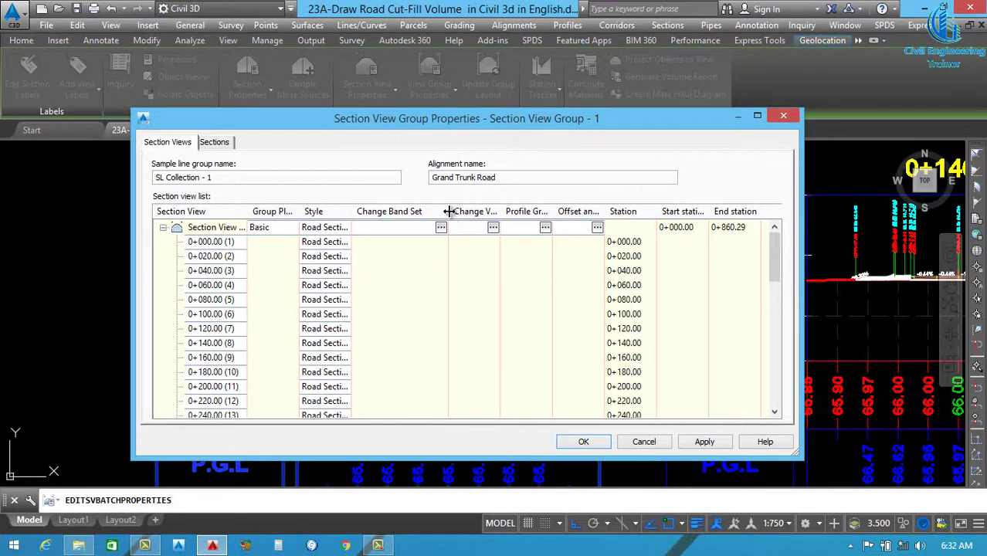
{"action": "left_click_drag", "start_coordinate": [448, 211], "coordinate": [561, 216]}
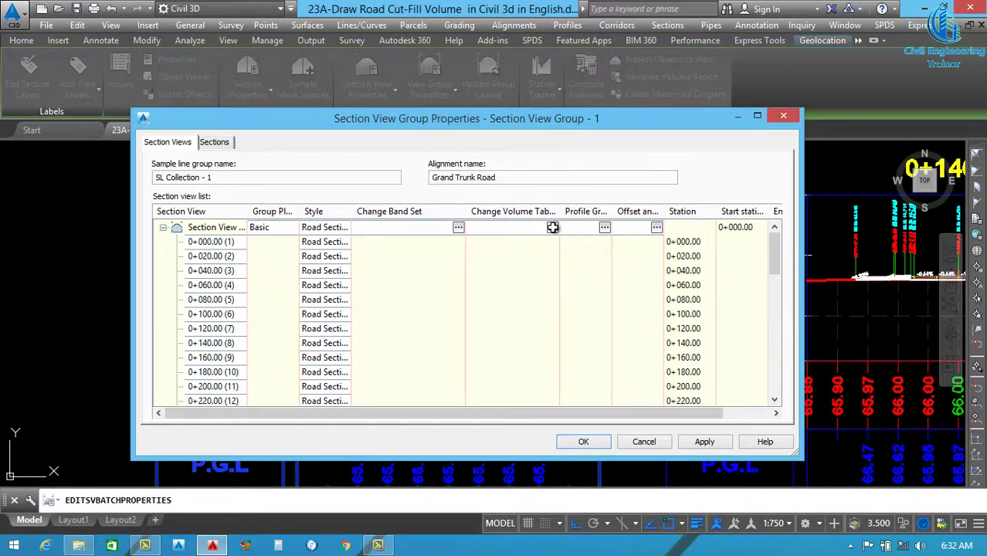
{"action": "left_click", "coordinate": [552, 227]}
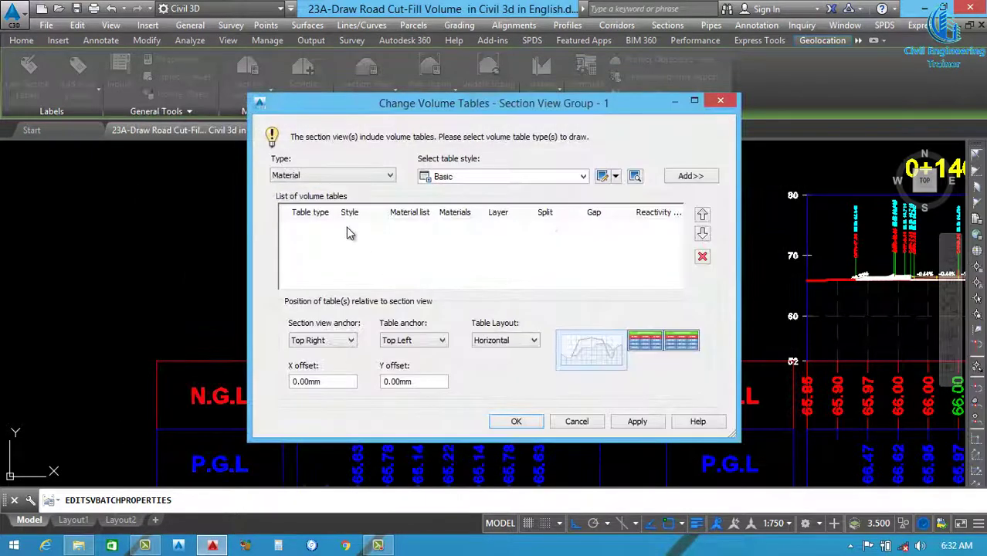
Add a Total Volume table in the Basic style to the section view group's list of volume tables
{"action": "left_click", "coordinate": [346, 176]}
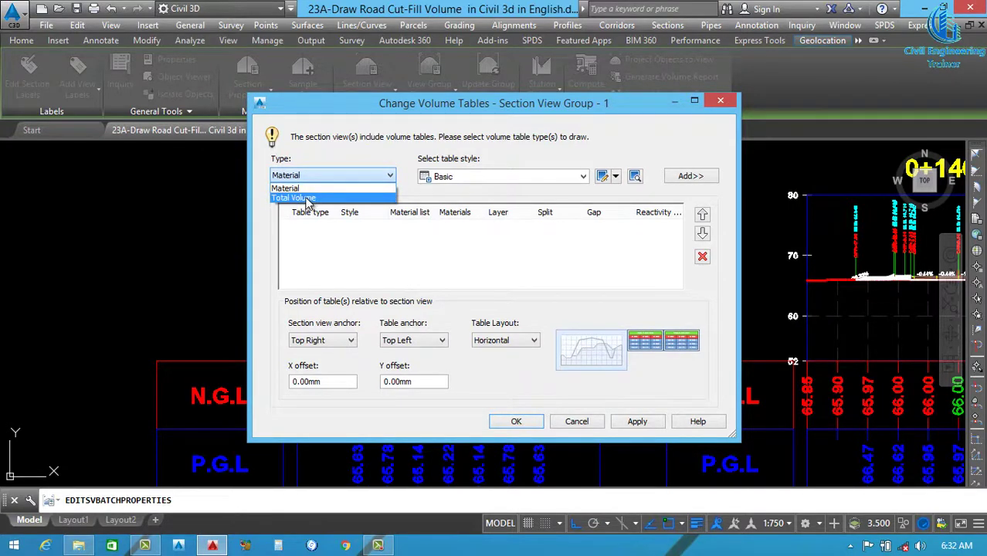
{"action": "left_click", "coordinate": [309, 188]}
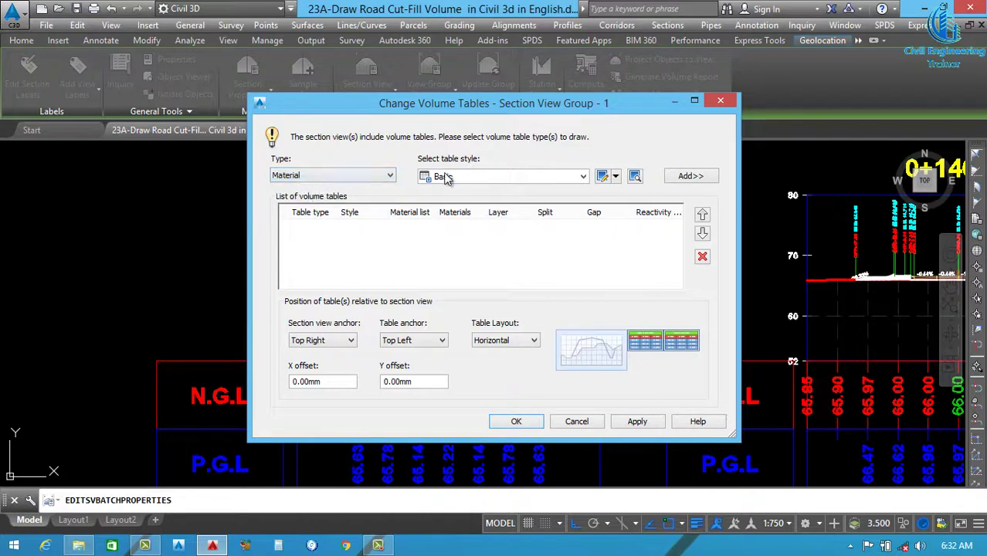
{"action": "left_click", "coordinate": [369, 178]}
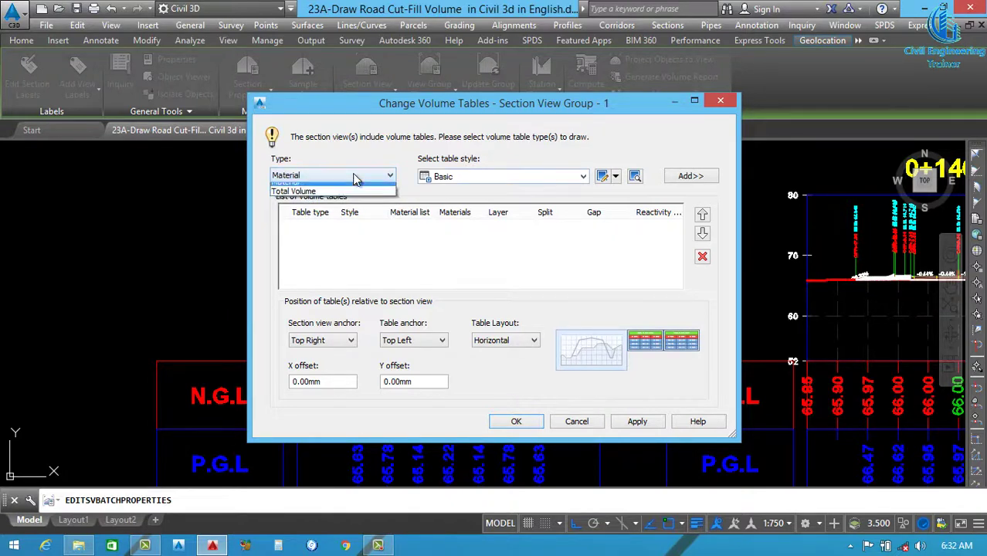
{"action": "left_click", "coordinate": [309, 198]}
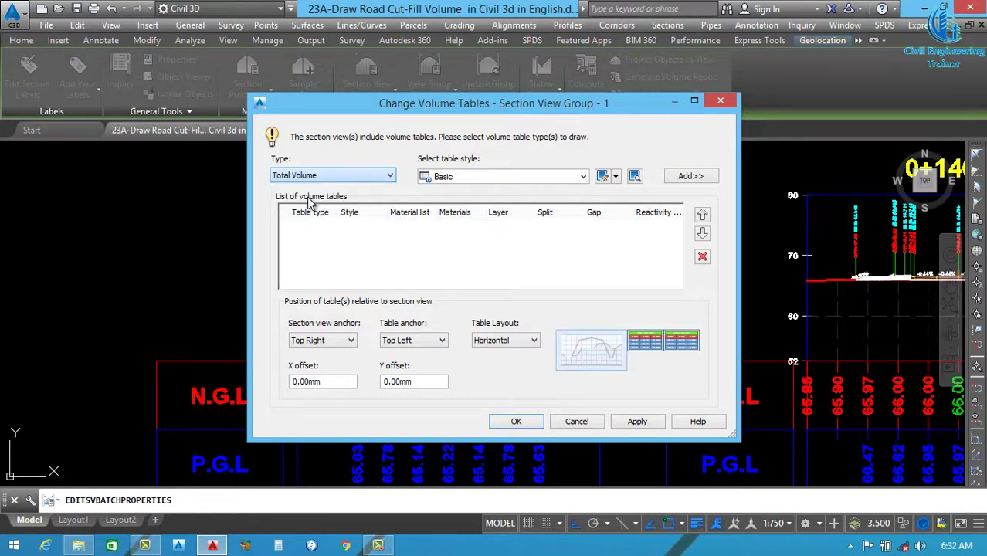
{"action": "left_click", "coordinate": [695, 177]}
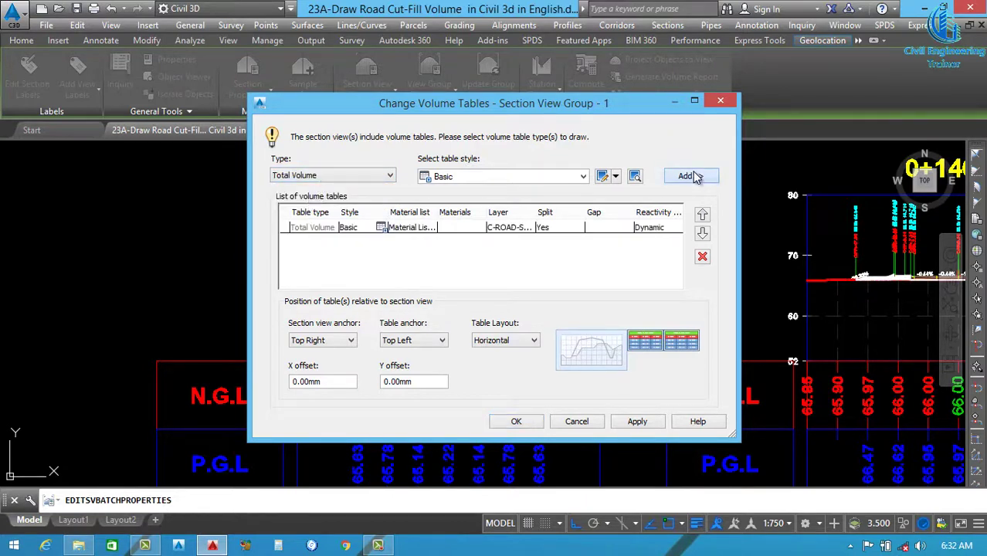
Set the volume table layout to Vertical and apply the table settings to the whole section view group
{"action": "left_click", "coordinate": [525, 343]}
{"action": "left_click", "coordinate": [512, 363]}
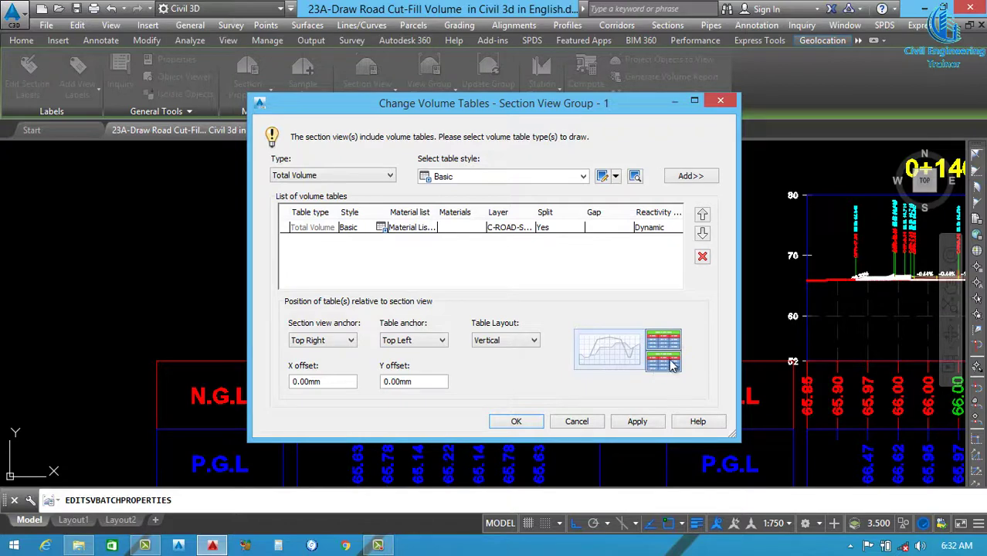
{"action": "left_click", "coordinate": [622, 424]}
{"action": "left_click", "coordinate": [513, 421]}
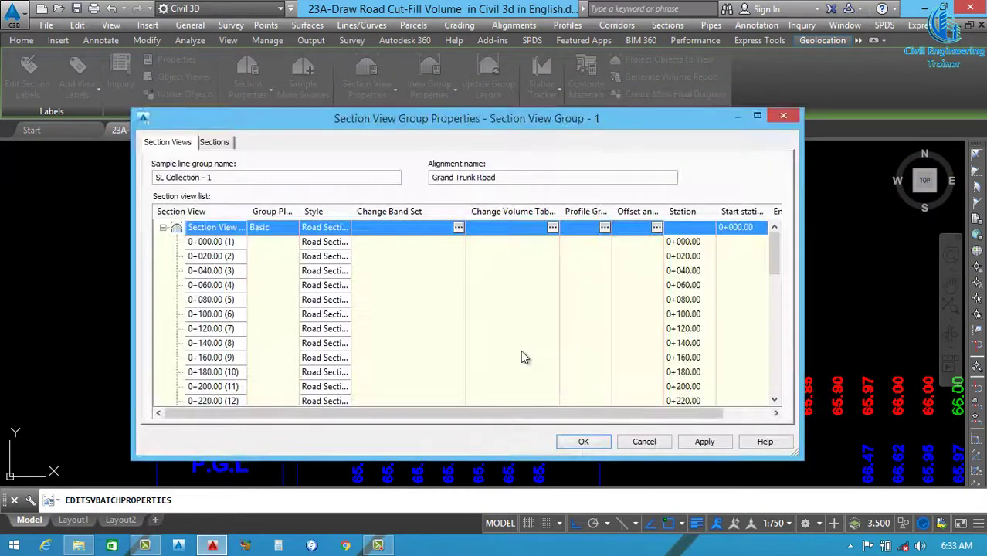
{"action": "left_click", "coordinate": [700, 441]}
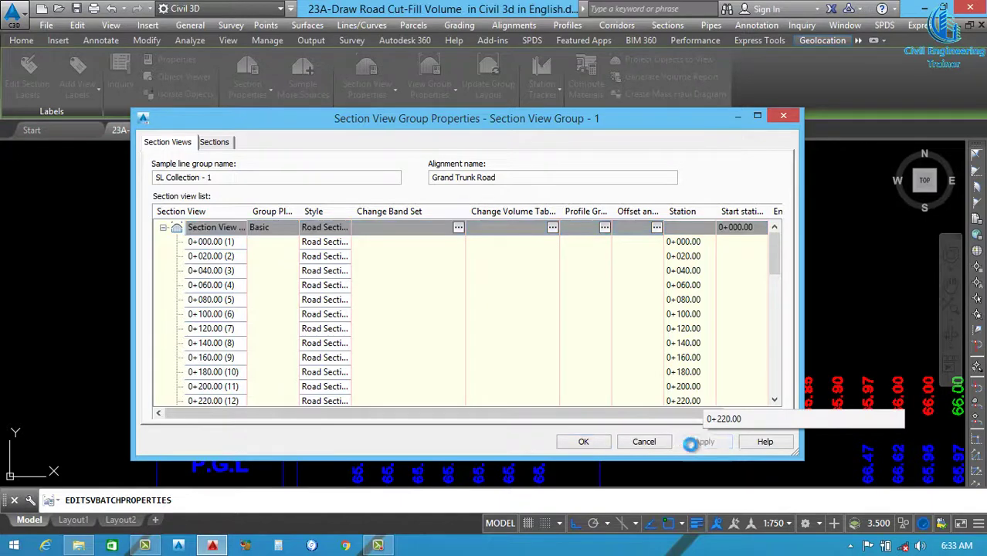
{"action": "left_click", "coordinate": [582, 445]}
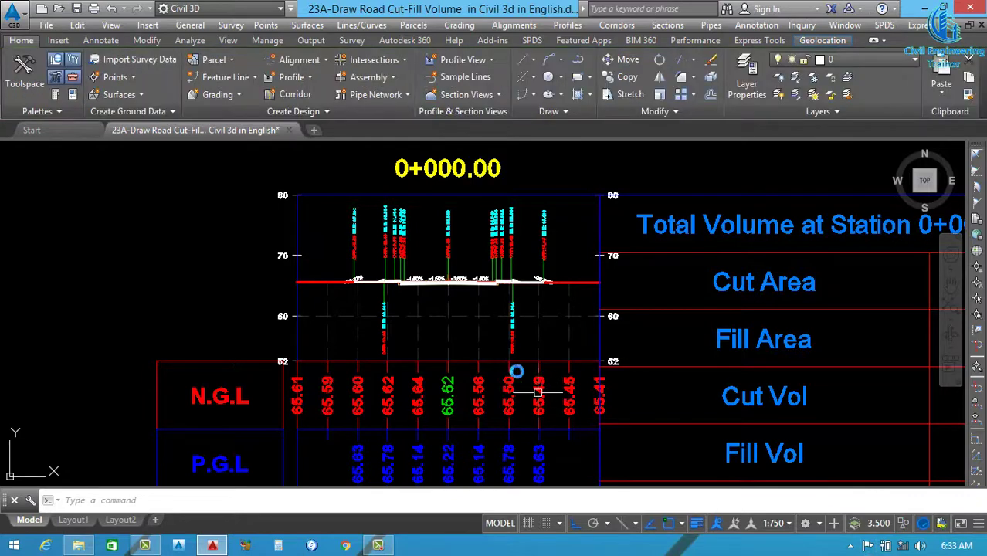
Examine the volume tables beside the section views, including the areas and volumes at stations 0+000.00 and 0+020.00
{"action": "scroll", "coordinate": [514, 357], "scroll_direction": "down", "scroll_amount": 5}
{"action": "scroll", "coordinate": [514, 357], "scroll_direction": "down", "scroll_amount": 8}
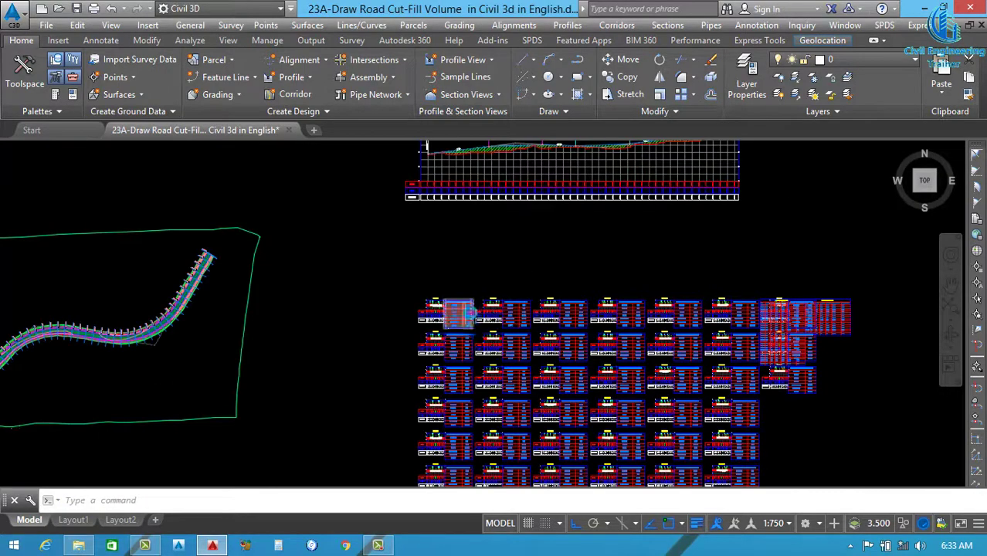
{"action": "scroll", "coordinate": [469, 313], "scroll_direction": "up", "scroll_amount": 5}
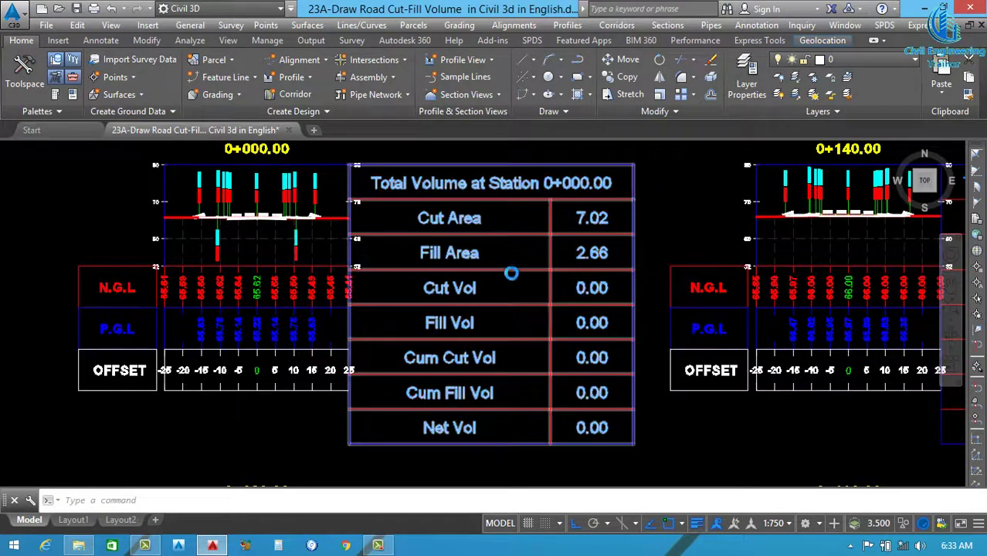
{"action": "scroll", "coordinate": [510, 277], "scroll_direction": "down", "scroll_amount": 8}
{"action": "scroll", "coordinate": [511, 309], "scroll_direction": "up", "scroll_amount": 10}
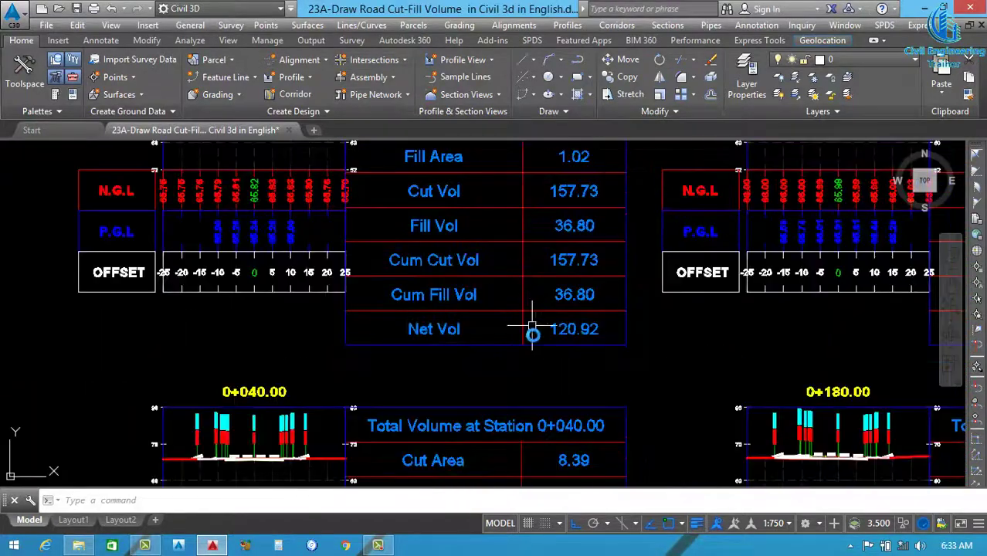
{"action": "scroll", "coordinate": [534, 341], "scroll_direction": "down", "scroll_amount": 2}
{"action": "scroll", "coordinate": [535, 344], "scroll_direction": "down", "scroll_amount": 4}
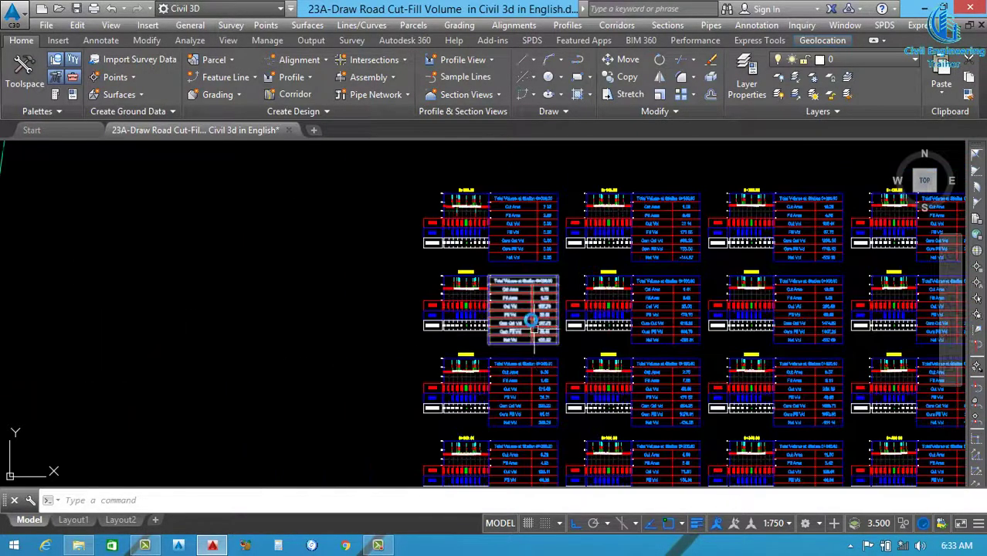
{"action": "scroll", "coordinate": [548, 240], "scroll_direction": "up", "scroll_amount": 5}
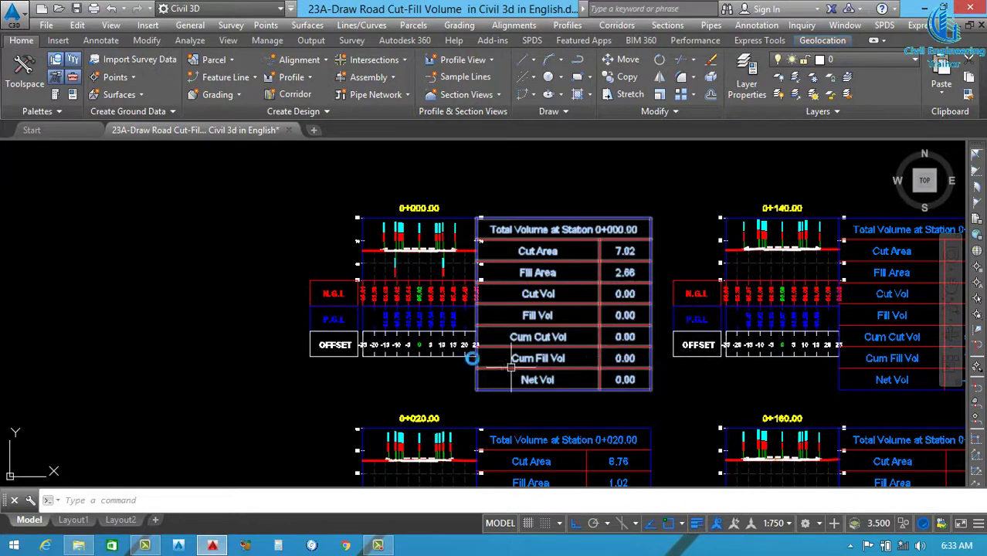
Set the title, header and data text heights to 2 mm in the table style of the 0+000.00 volume table
{"action": "left_click", "coordinate": [522, 219]}
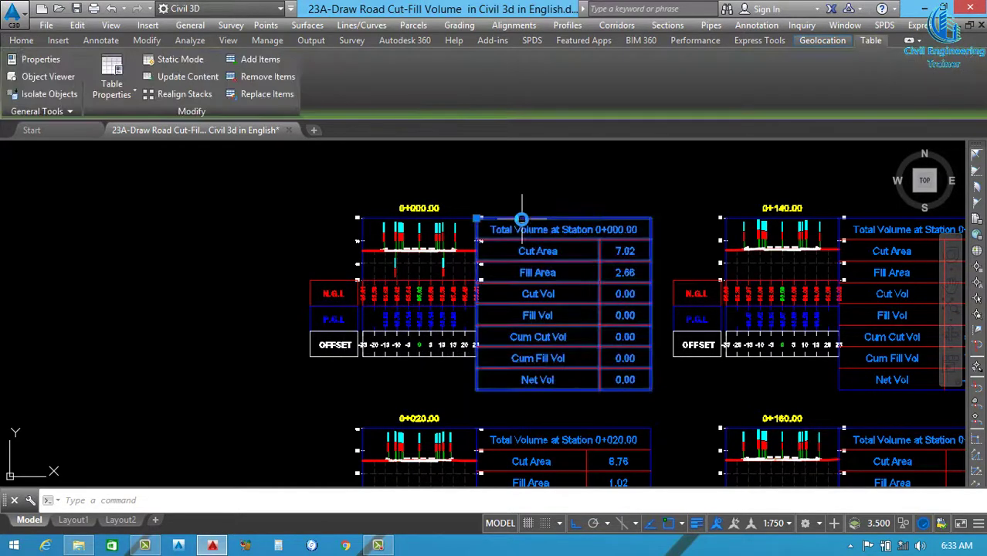
{"action": "right_click", "coordinate": [523, 225]}
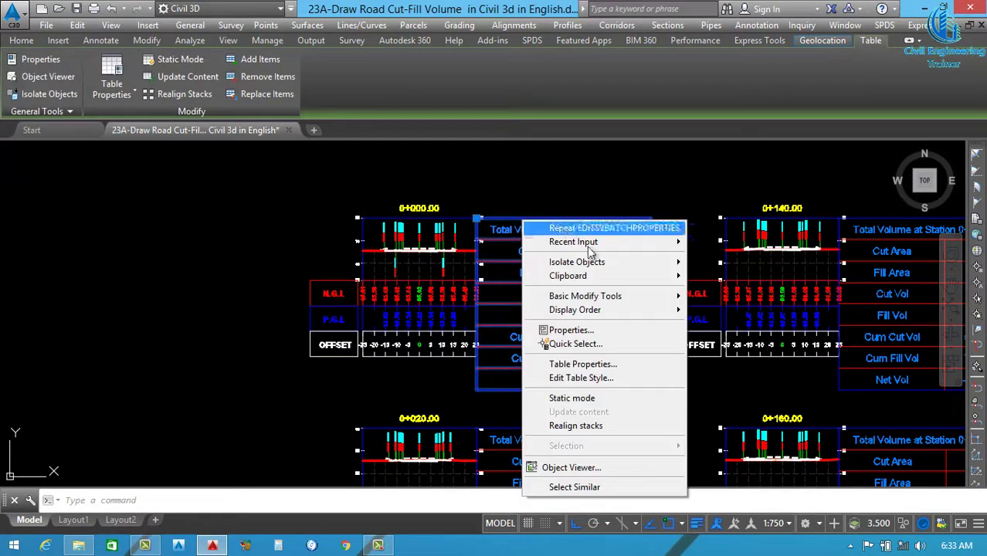
{"action": "left_click", "coordinate": [589, 379]}
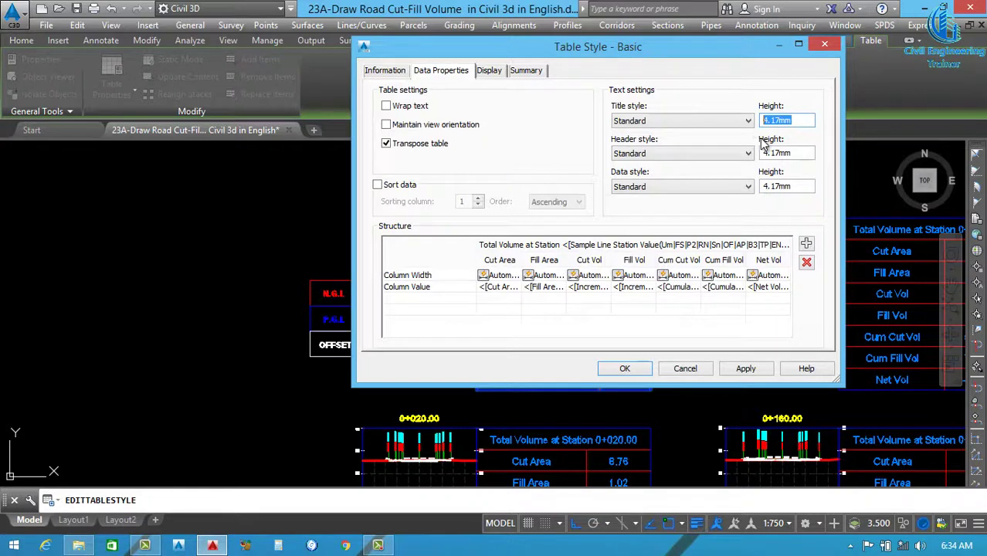
{"action": "type", "text": "2"}
{"action": "key", "text": "Tab"}
{"action": "type", "text": "2"}
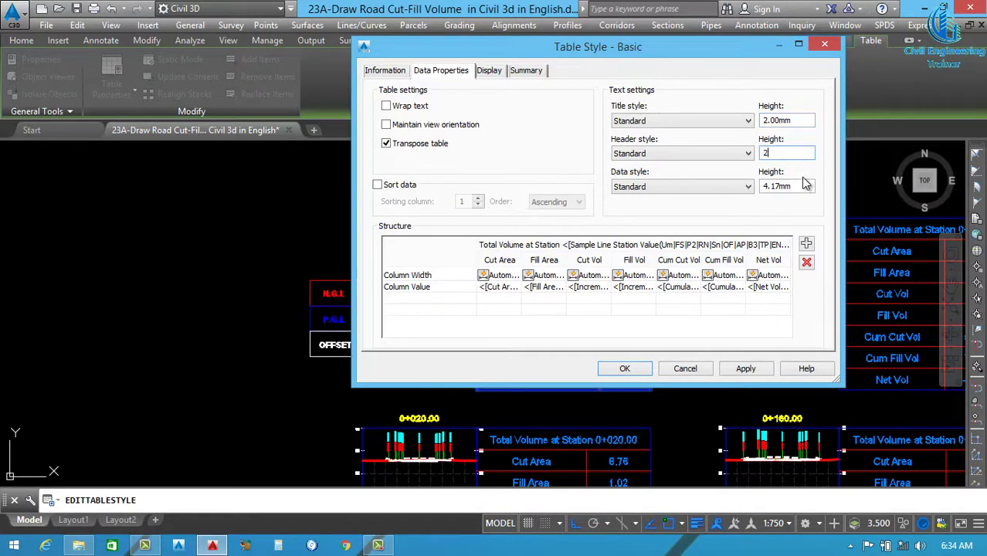
{"action": "key", "text": "Tab"}
{"action": "type", "text": "2"}
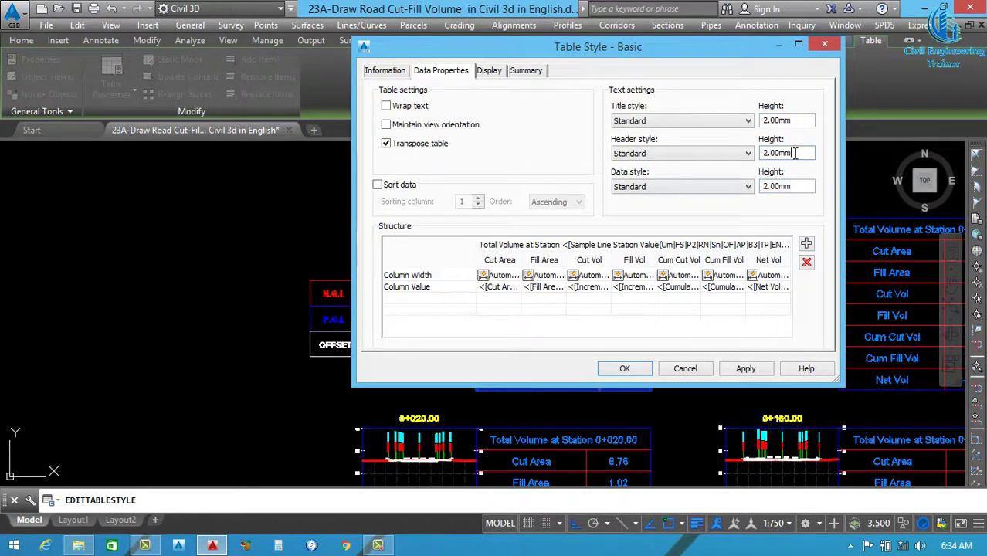
{"action": "left_click", "coordinate": [746, 368]}
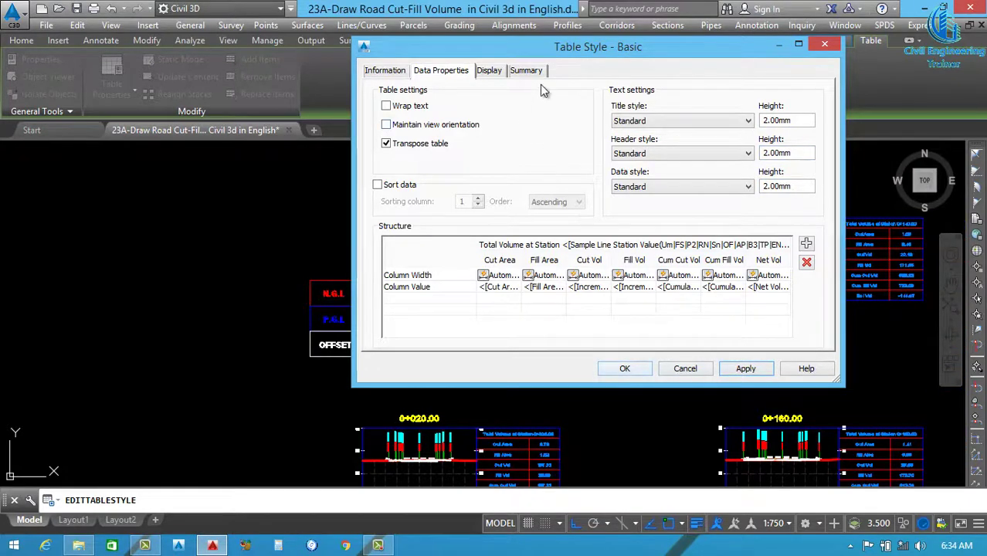
{"action": "left_click_drag", "start_coordinate": [550, 45], "coordinate": [748, 414]}
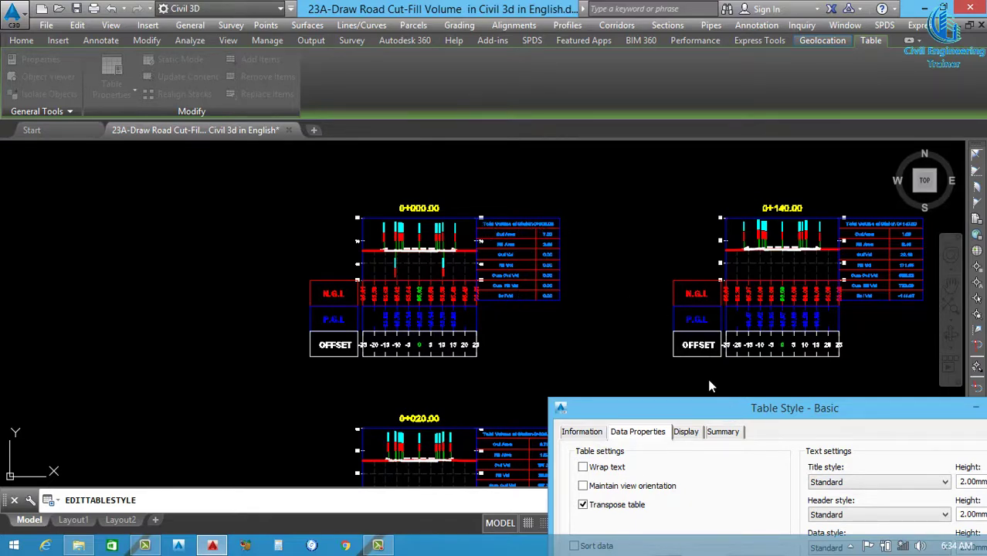
{"action": "left_click_drag", "start_coordinate": [737, 410], "coordinate": [551, 144]}
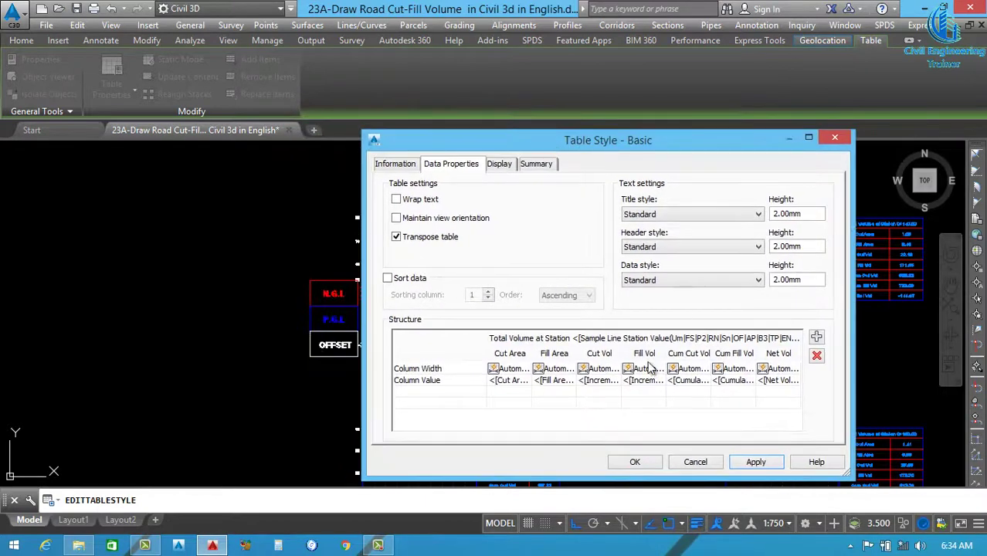
Replace "Total Volume" with "Earthwork Volume" in the table style's title text, keeping the station field
{"action": "double_click", "coordinate": [686, 339]}
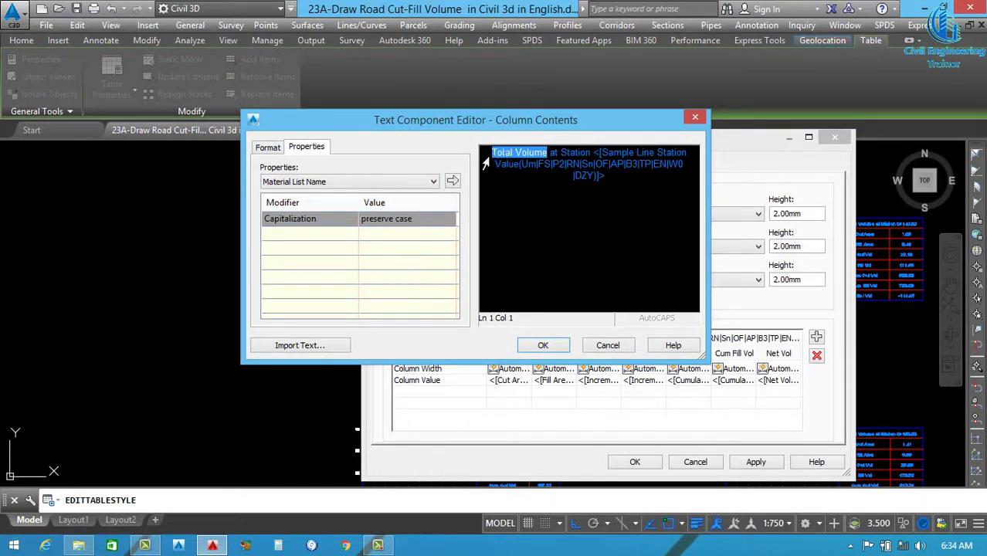
{"action": "type", "text": "Earthow"}
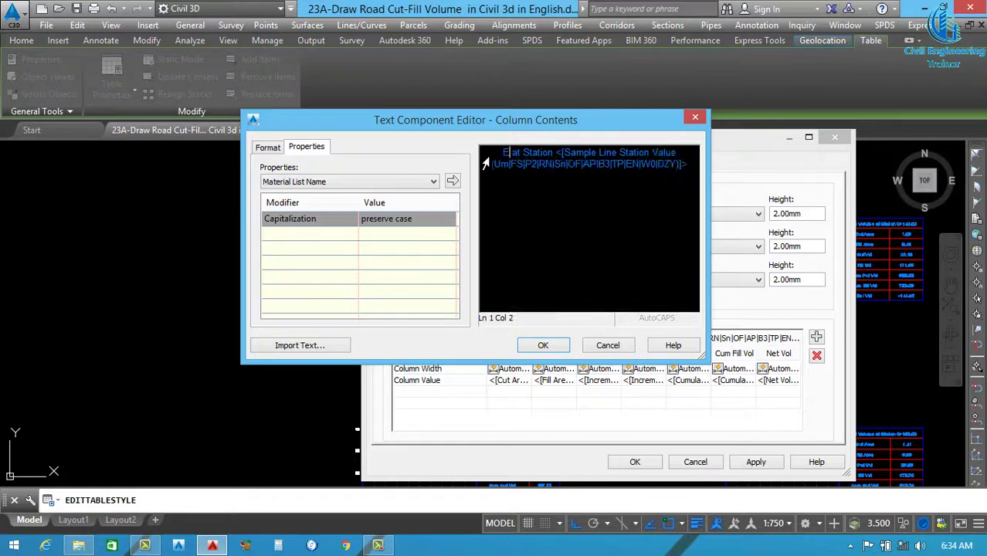
{"action": "key", "text": "BackSpace"}
{"action": "key", "text": "BackSpace"}
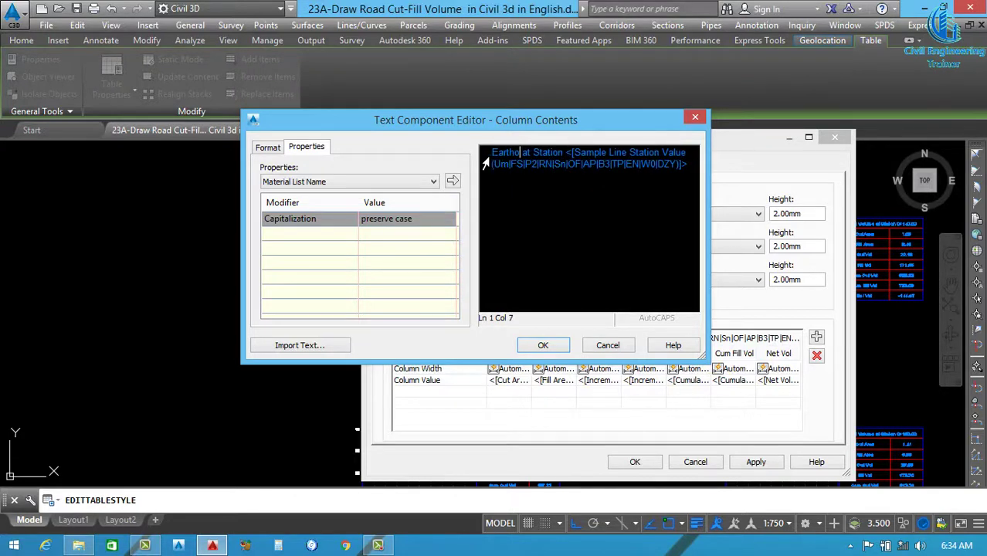
{"action": "type", "text": "work"}
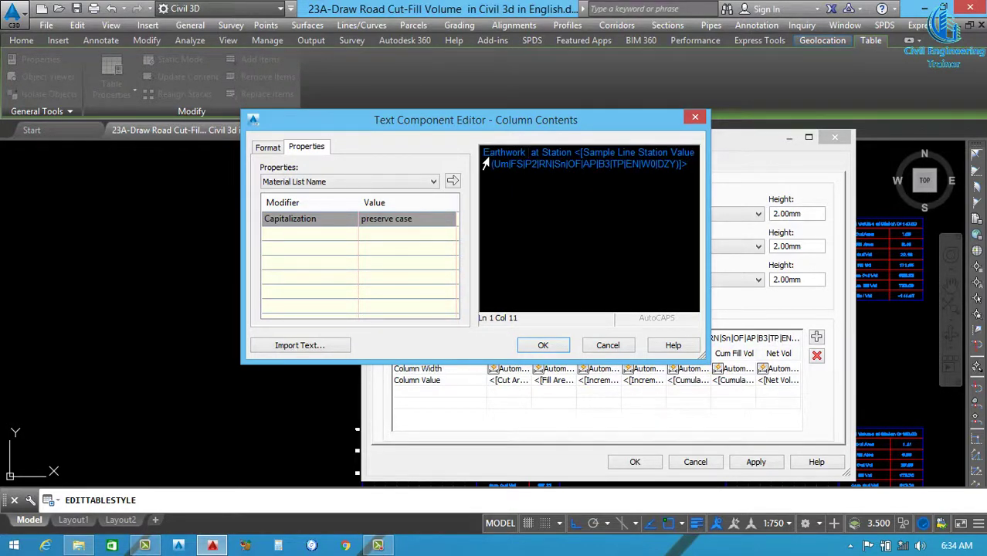
{"action": "type", "text": " Vol"}
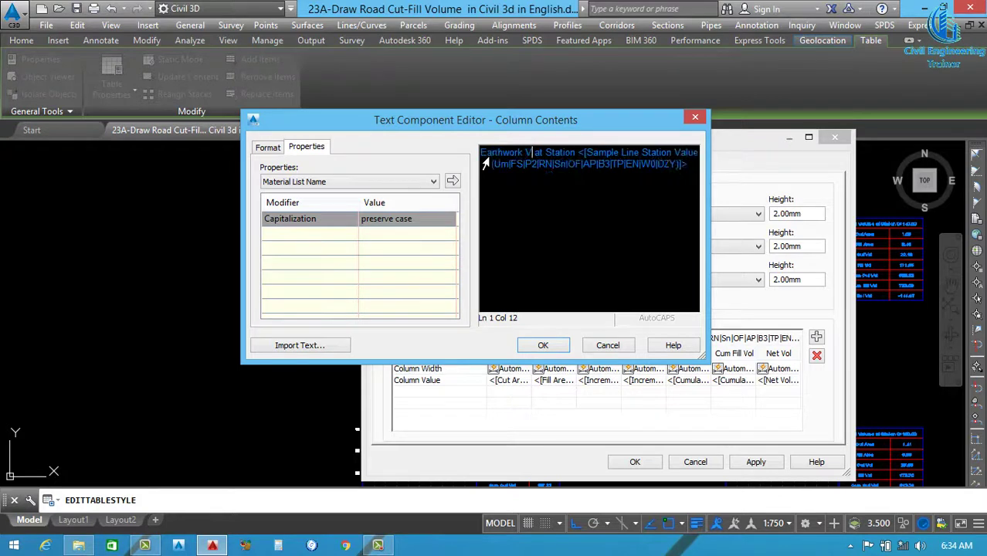
{"action": "type", "text": "ume"}
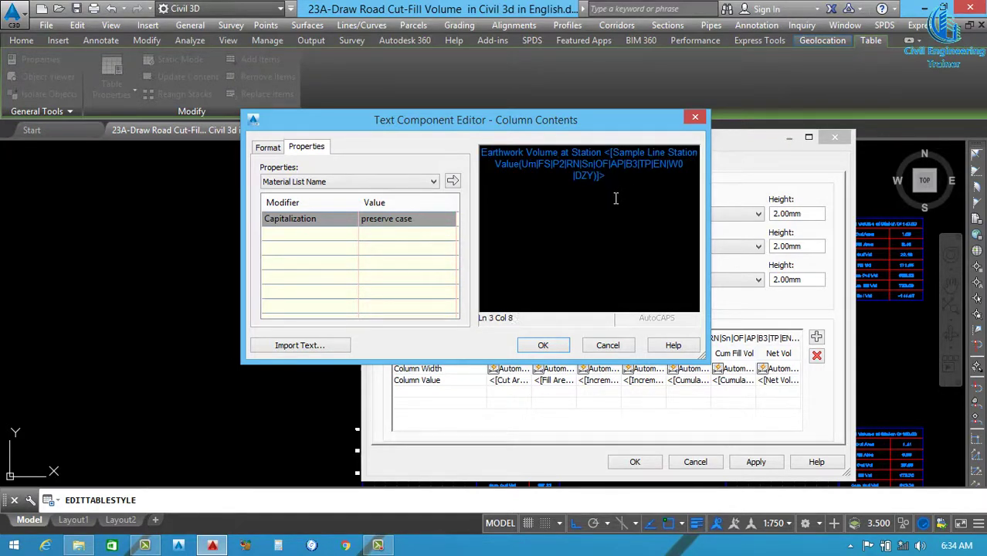
Make the whole table title yellow and bold, and apply the style to the section view volume tables
{"action": "key", "text": "ctrl+a"}
{"action": "left_click", "coordinate": [270, 147]}
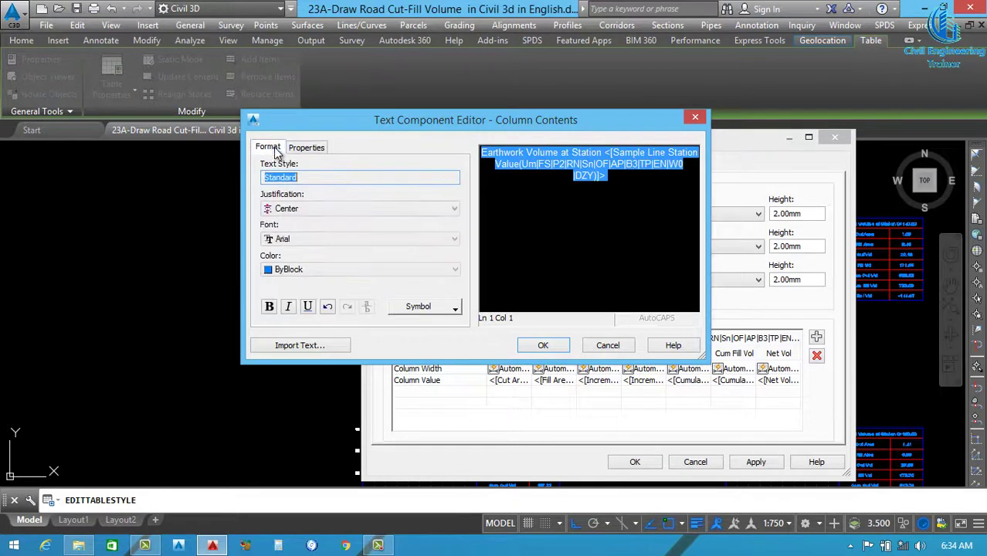
{"action": "left_click", "coordinate": [336, 268]}
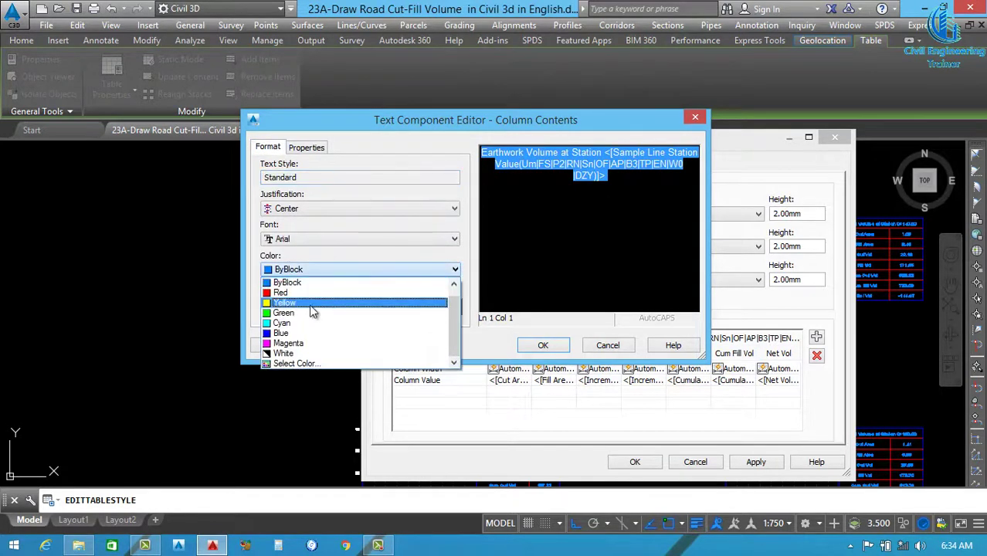
{"action": "left_click", "coordinate": [316, 302]}
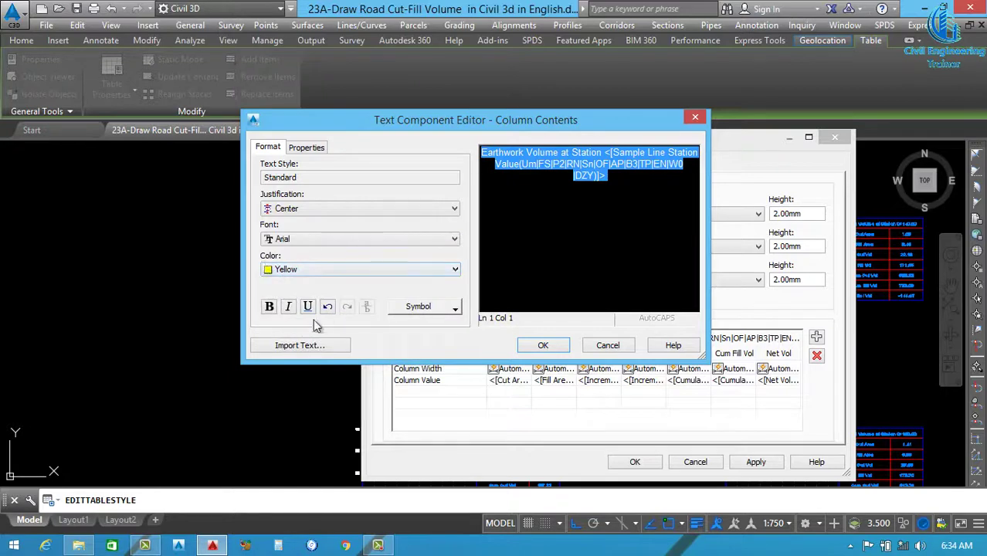
{"action": "left_click", "coordinate": [270, 307]}
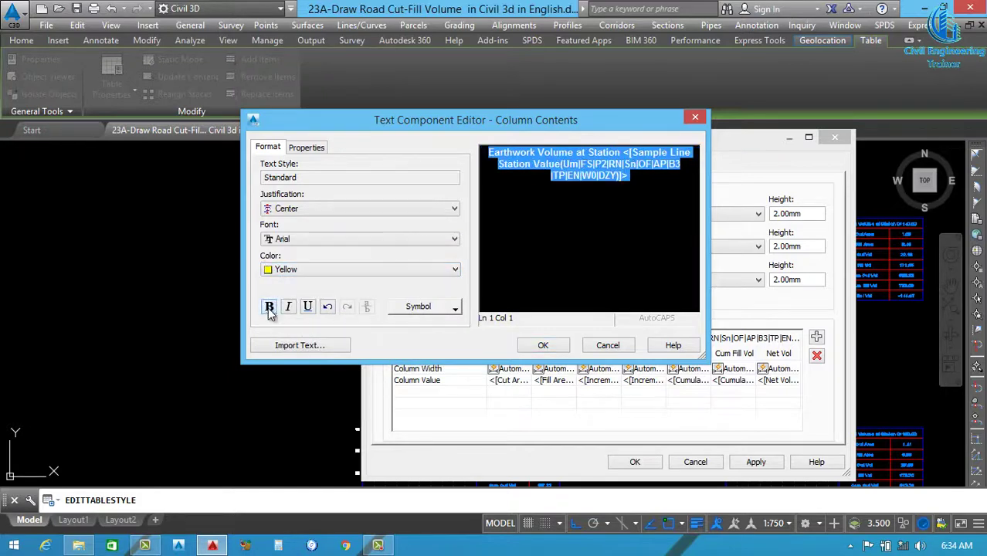
{"action": "left_click", "coordinate": [545, 346]}
{"action": "left_click", "coordinate": [748, 461]}
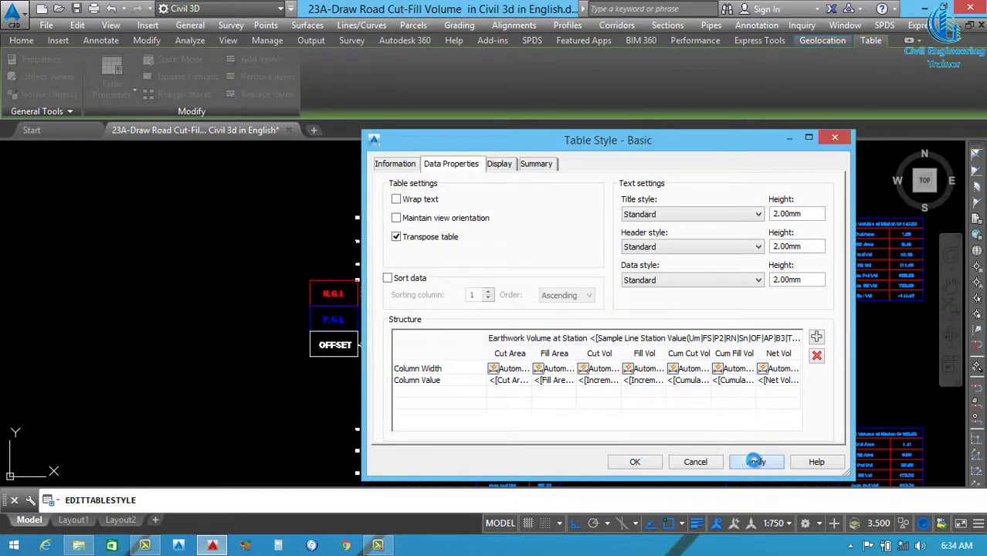
{"action": "left_click", "coordinate": [634, 463]}
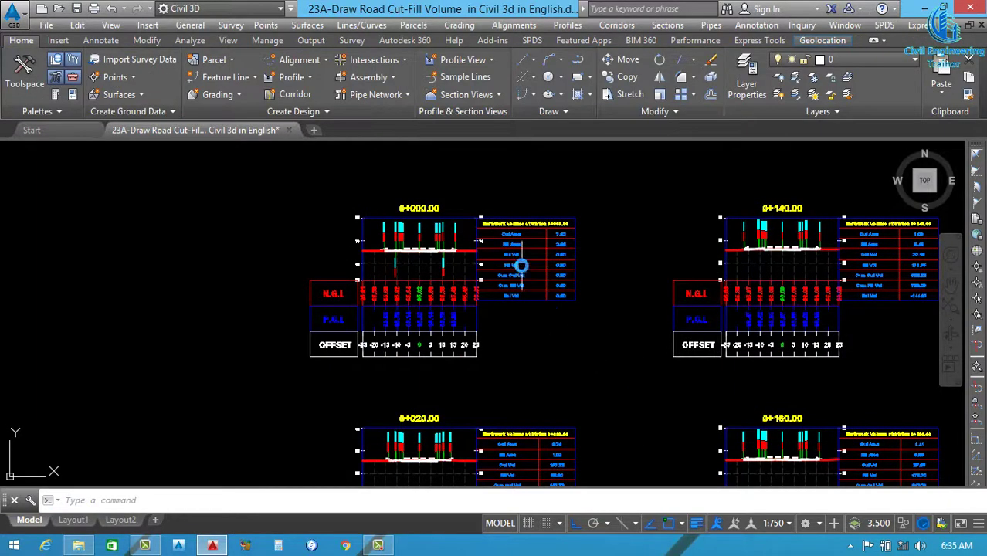
{"action": "scroll", "coordinate": [521, 264], "scroll_direction": "up", "scroll_amount": 5}
{"action": "scroll", "coordinate": [551, 363], "scroll_direction": "down", "scroll_amount": 4}
{"action": "scroll", "coordinate": [564, 370], "scroll_direction": "up", "scroll_amount": 2}
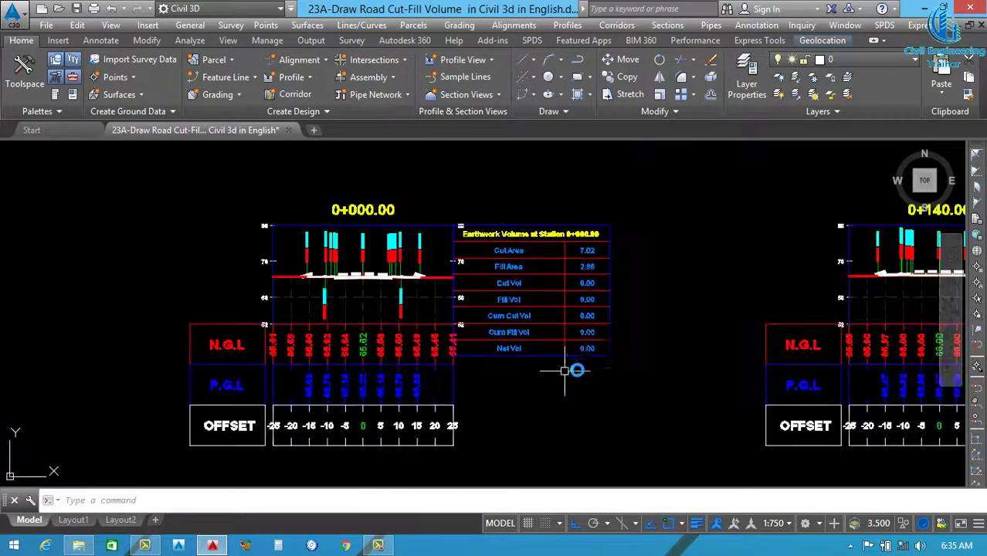
Set the title, header and data text heights to 1.75 mm in the table style of the 0+000.00 volume table
{"action": "scroll", "coordinate": [542, 286], "scroll_direction": "down", "scroll_amount": 4}
{"action": "scroll", "coordinate": [568, 375], "scroll_direction": "up", "scroll_amount": 4}
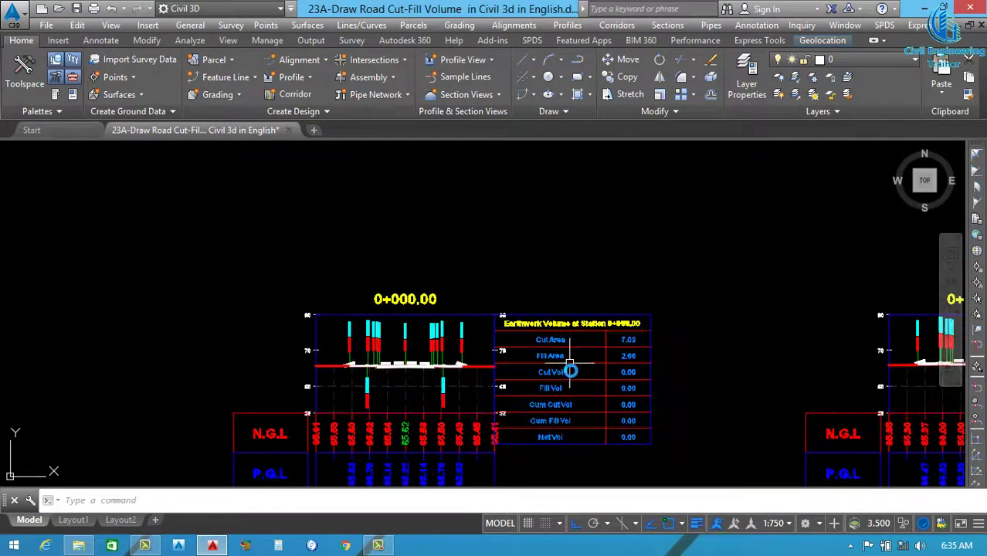
{"action": "left_click", "coordinate": [578, 381]}
{"action": "right_click", "coordinate": [578, 384]}
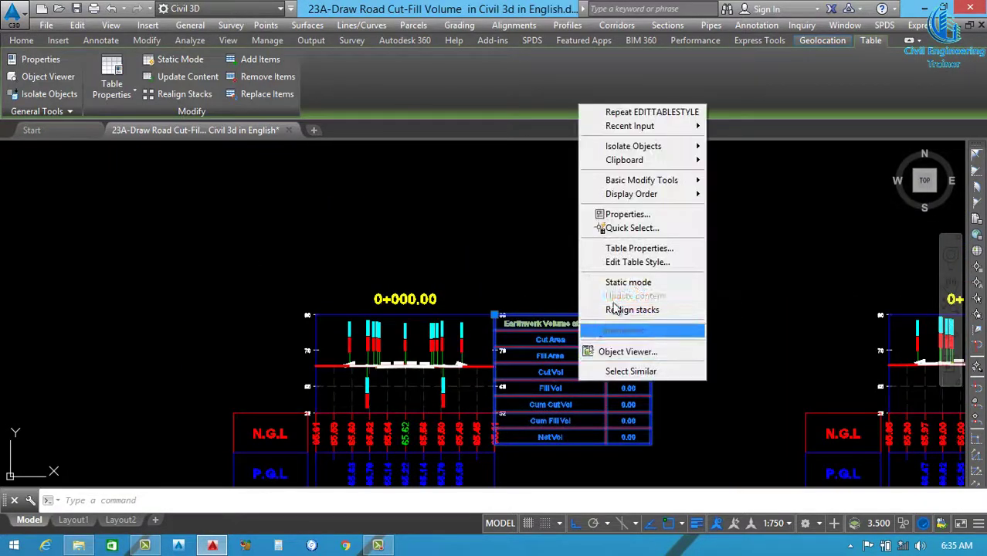
{"action": "left_click", "coordinate": [638, 264]}
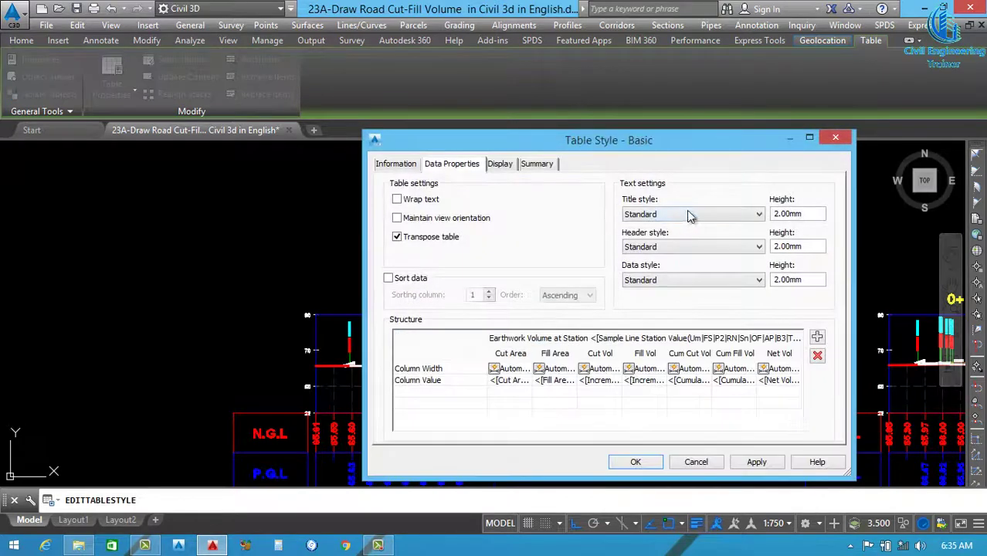
{"action": "type", "text": "1.75"}
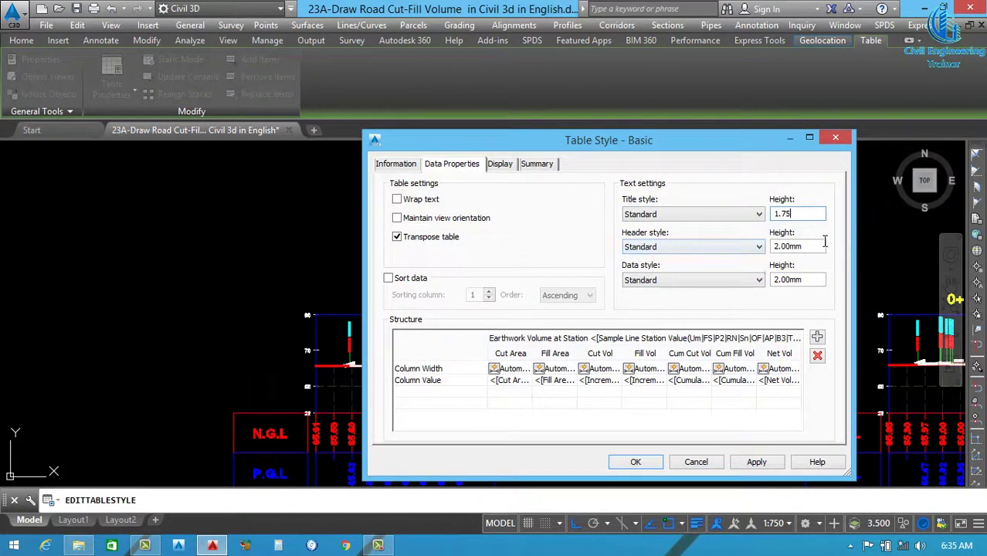
{"action": "key", "text": "Tab"}
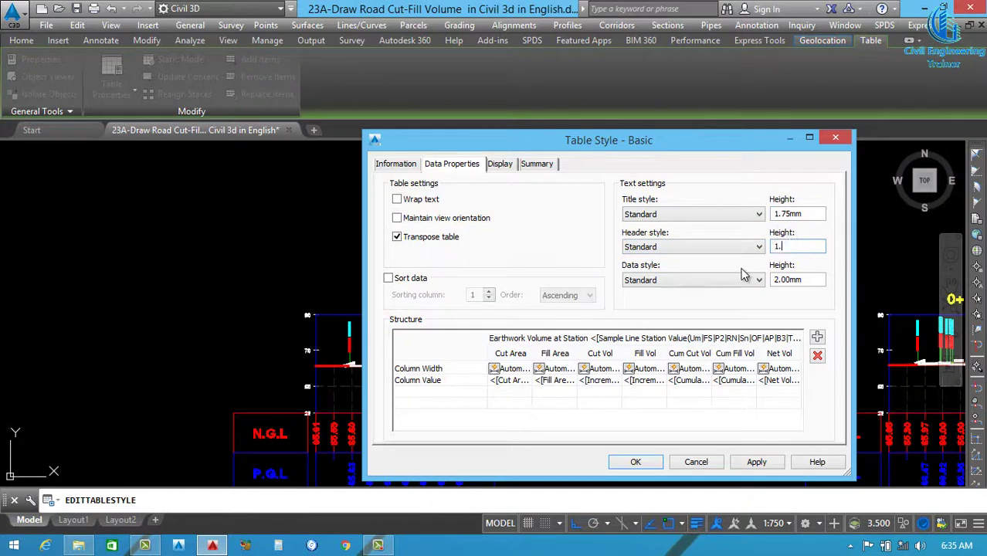
{"action": "key", "text": "Tab"}
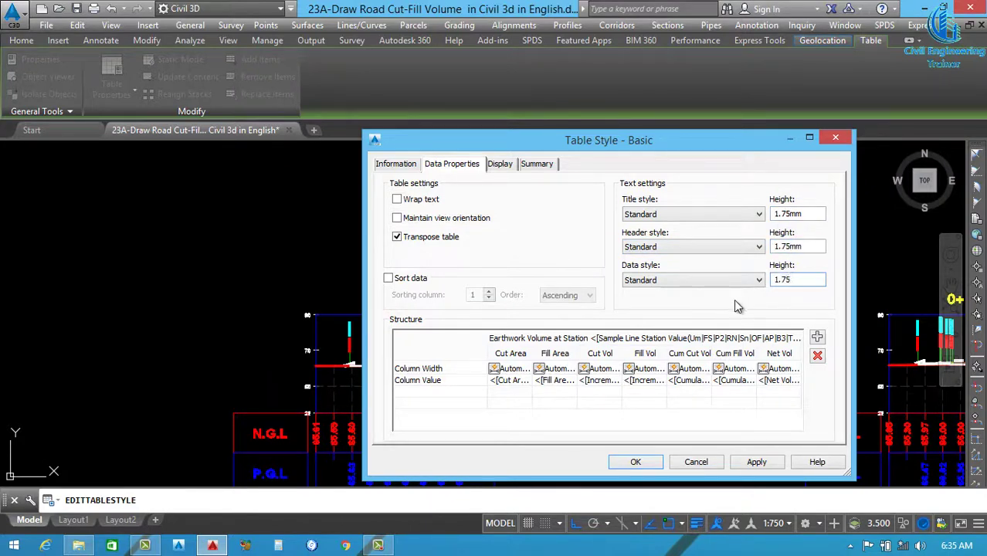
{"action": "left_click", "coordinate": [756, 462]}
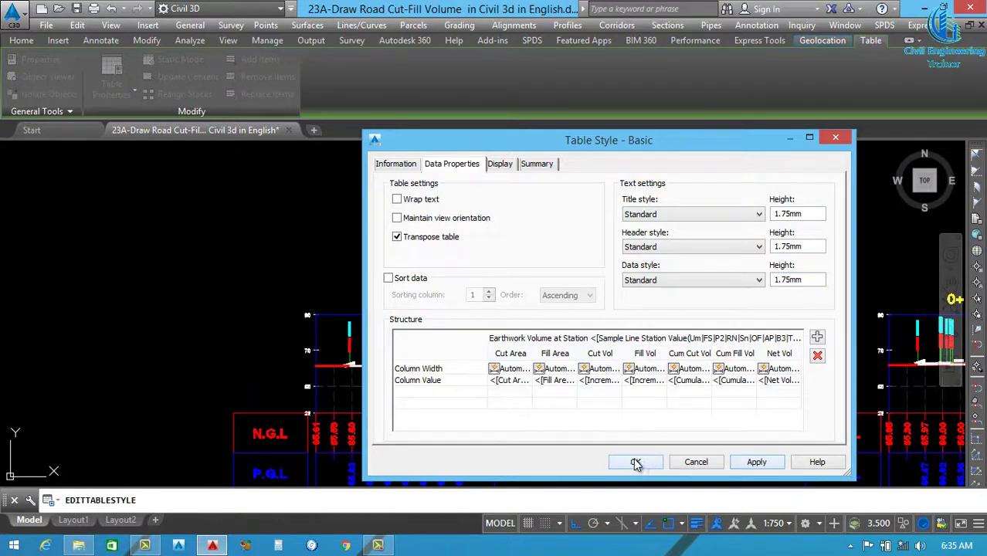
{"action": "left_click", "coordinate": [636, 462]}
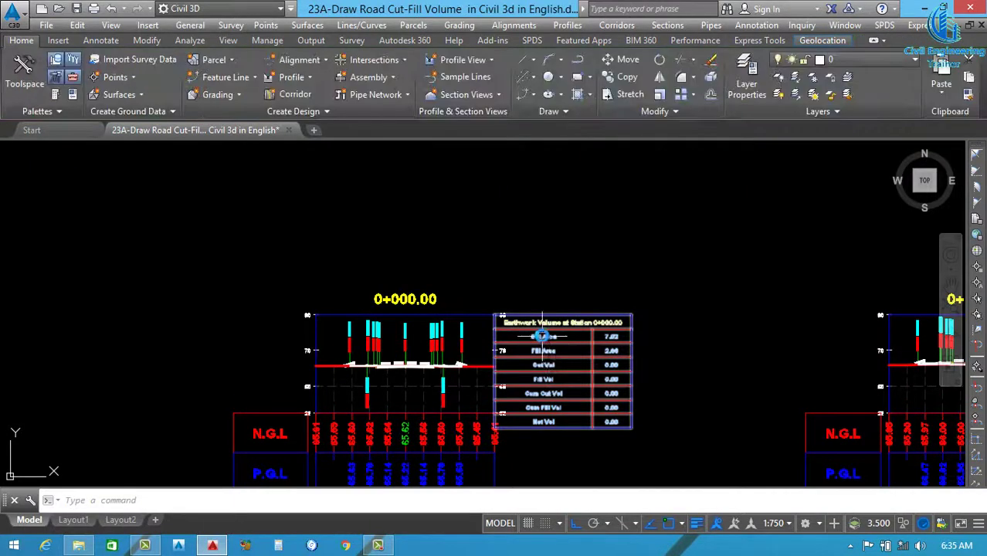
Examine how the volume table at station 0+000.00 fits beside its section view and the adjoining elevation axis labels
{"action": "scroll", "coordinate": [542, 356], "scroll_direction": "down", "scroll_amount": 3}
{"action": "scroll", "coordinate": [542, 356], "scroll_direction": "up", "scroll_amount": 5}
{"action": "scroll", "coordinate": [541, 356], "scroll_direction": "down", "scroll_amount": 3}
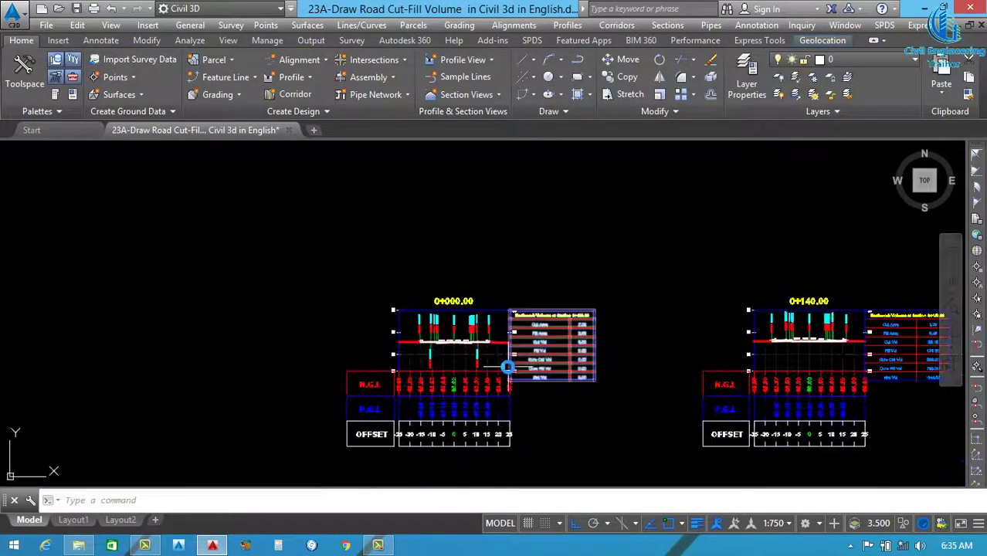
{"action": "scroll", "coordinate": [510, 378], "scroll_direction": "up", "scroll_amount": 7}
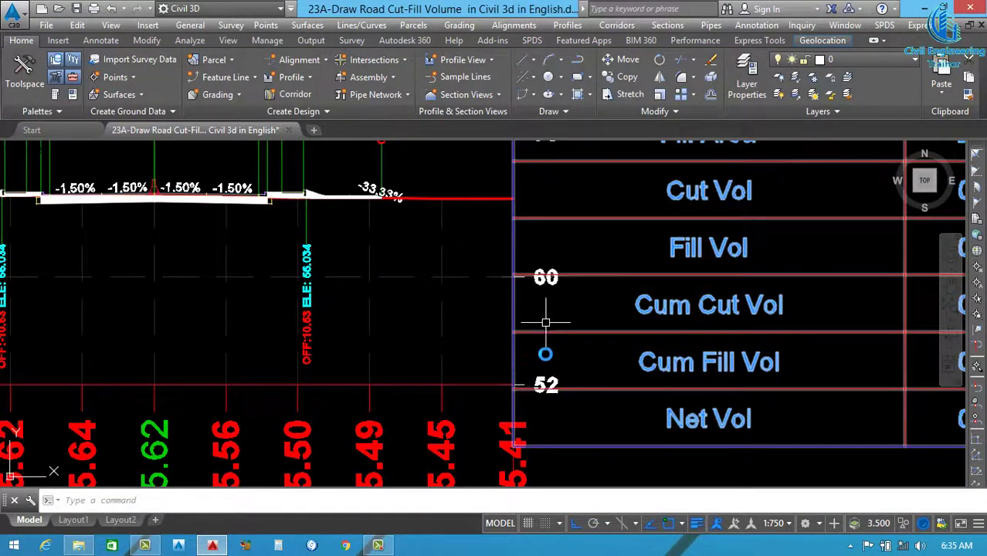
{"action": "scroll", "coordinate": [546, 390], "scroll_direction": "down", "scroll_amount": 2}
{"action": "scroll", "coordinate": [560, 349], "scroll_direction": "down", "scroll_amount": 2}
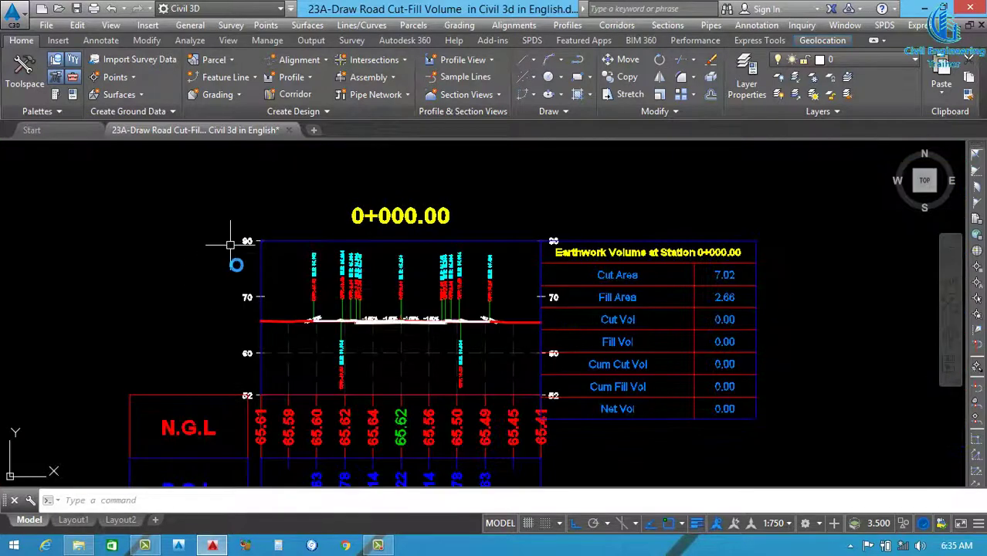
{"action": "scroll", "coordinate": [252, 367], "scroll_direction": "up", "scroll_amount": 2}
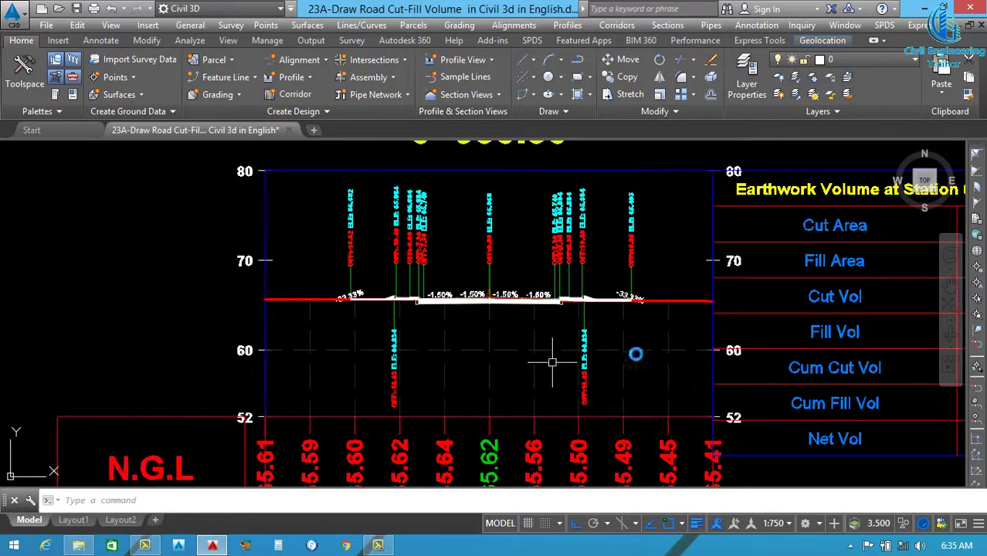
{"action": "middle_click_drag", "start_coordinate": [723, 359], "coordinate": [696, 357]}
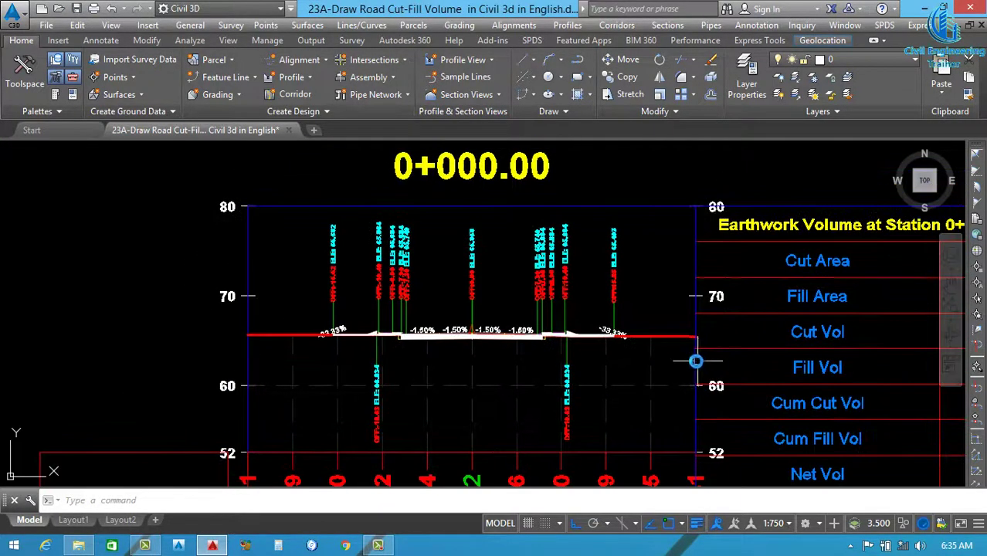
{"action": "left_click", "coordinate": [695, 361]}
{"action": "key", "text": "Escape"}
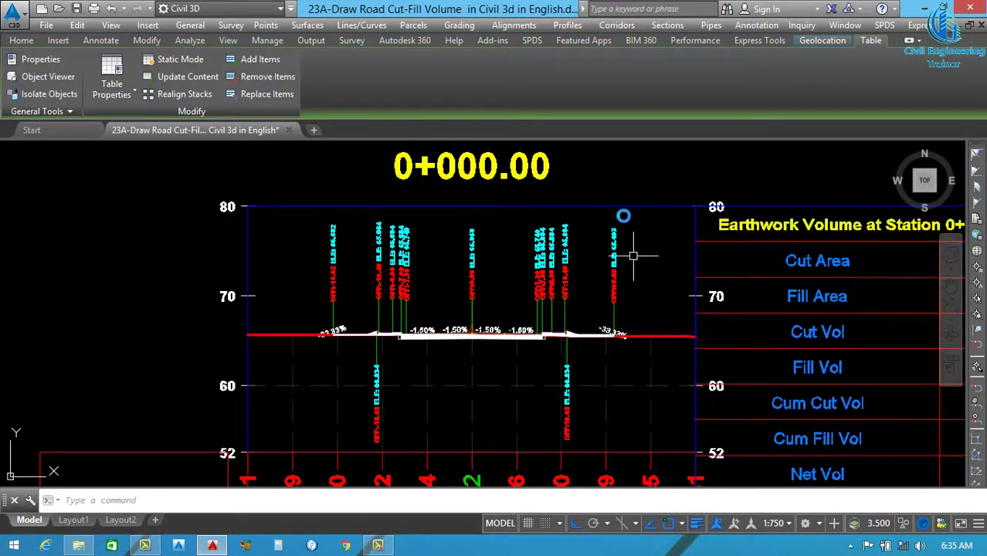
Clear the major tick label text of the right vertical axis in the Road Section section view style and apply the style
{"action": "left_click", "coordinate": [622, 206]}
{"action": "right_click", "coordinate": [622, 206]}
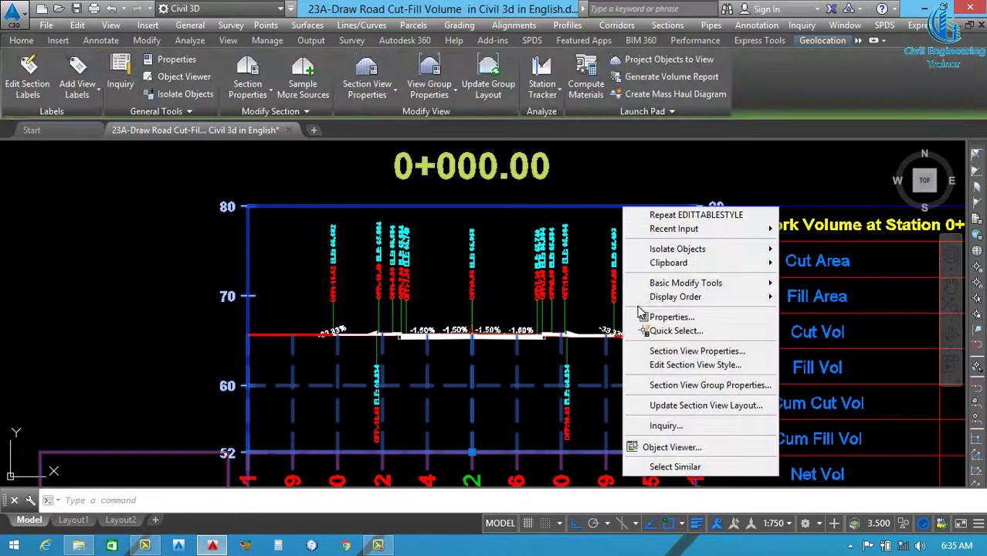
{"action": "left_click", "coordinate": [690, 368]}
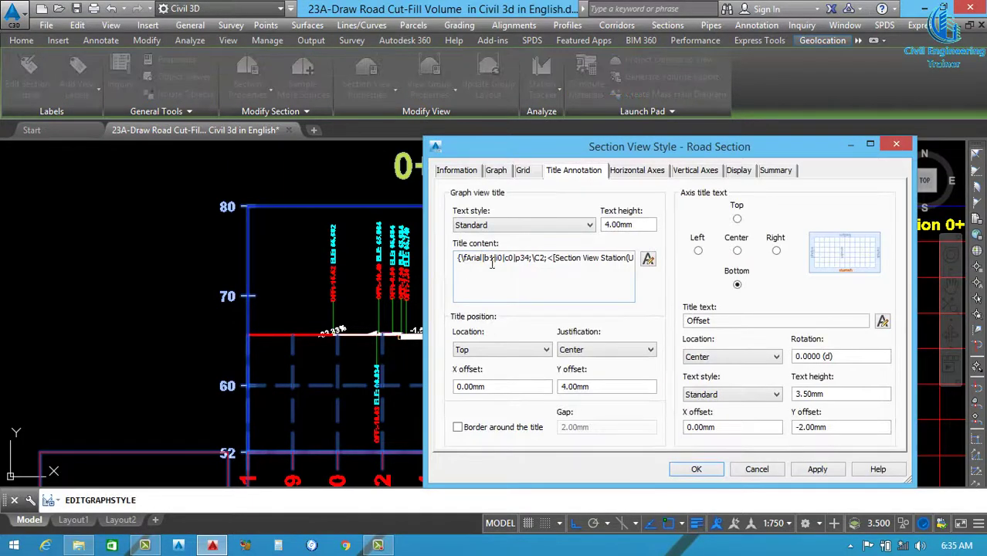
{"action": "left_click", "coordinate": [637, 171]}
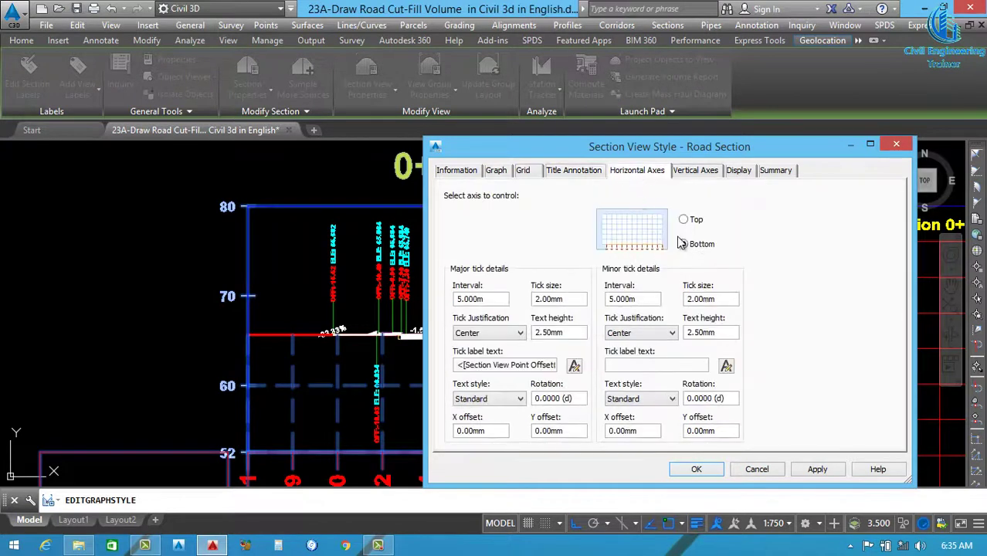
{"action": "left_click", "coordinate": [697, 172]}
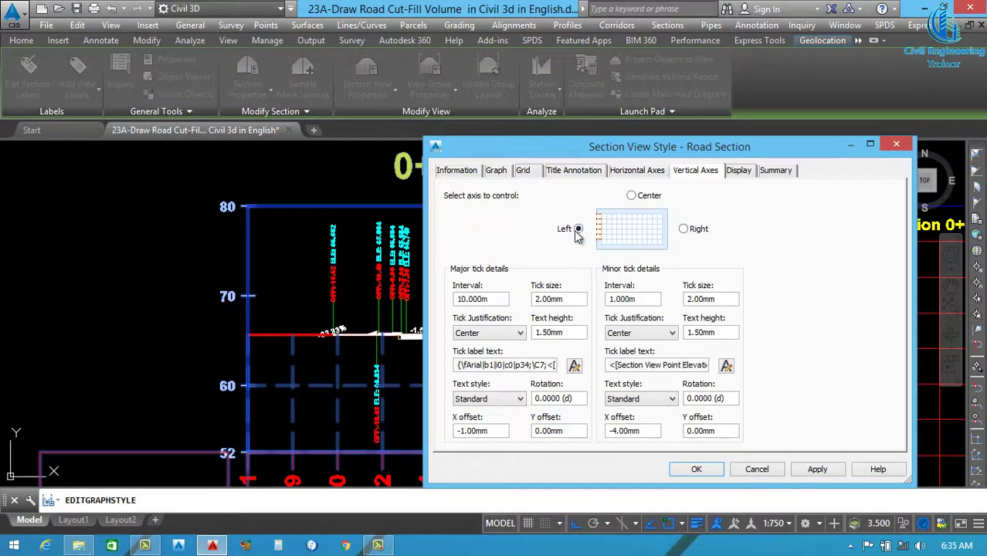
{"action": "left_click", "coordinate": [684, 230]}
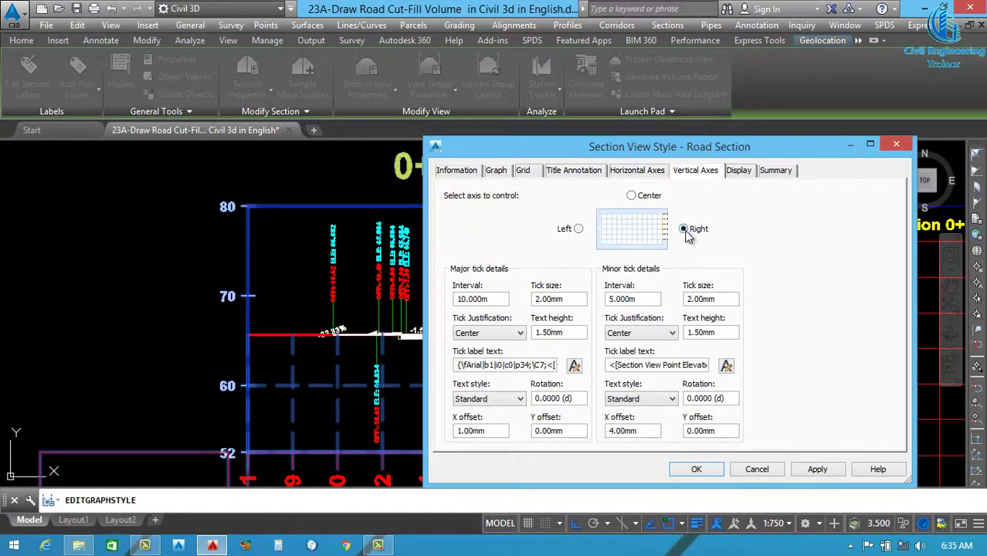
{"action": "left_click", "coordinate": [576, 367]}
{"action": "left_click_drag", "start_coordinate": [625, 164], "coordinate": [435, 155]}
{"action": "key", "text": "Delete"}
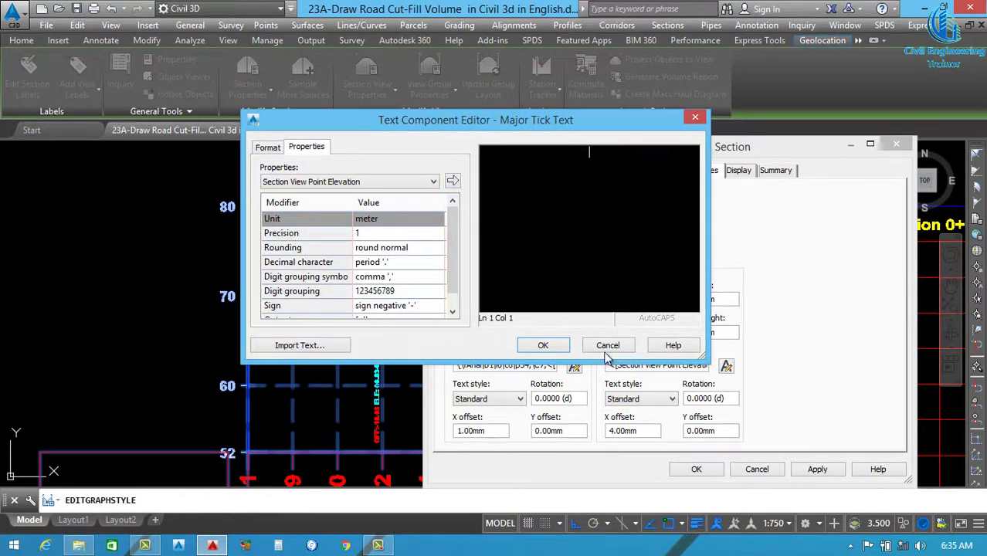
{"action": "left_click", "coordinate": [545, 347]}
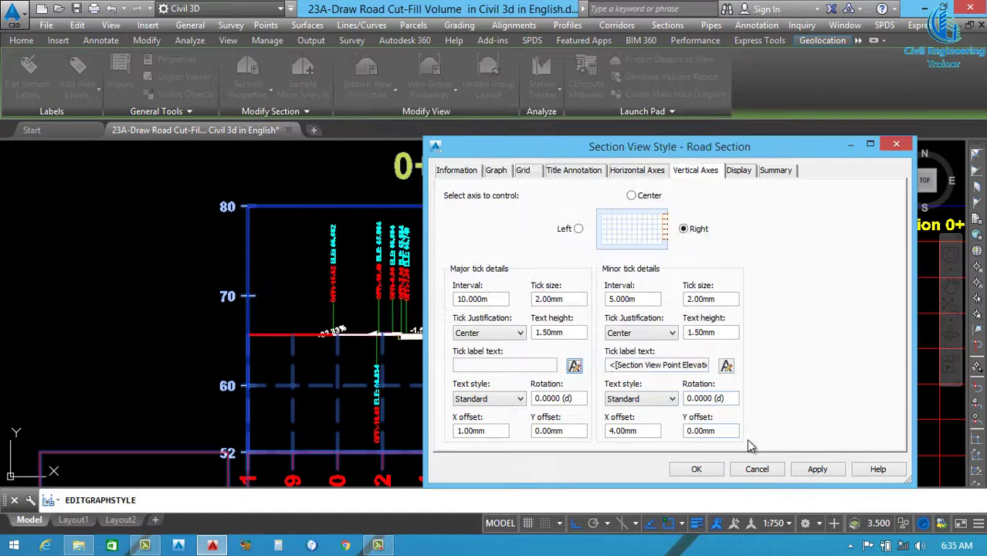
{"action": "left_click", "coordinate": [816, 469]}
{"action": "left_click", "coordinate": [696, 469]}
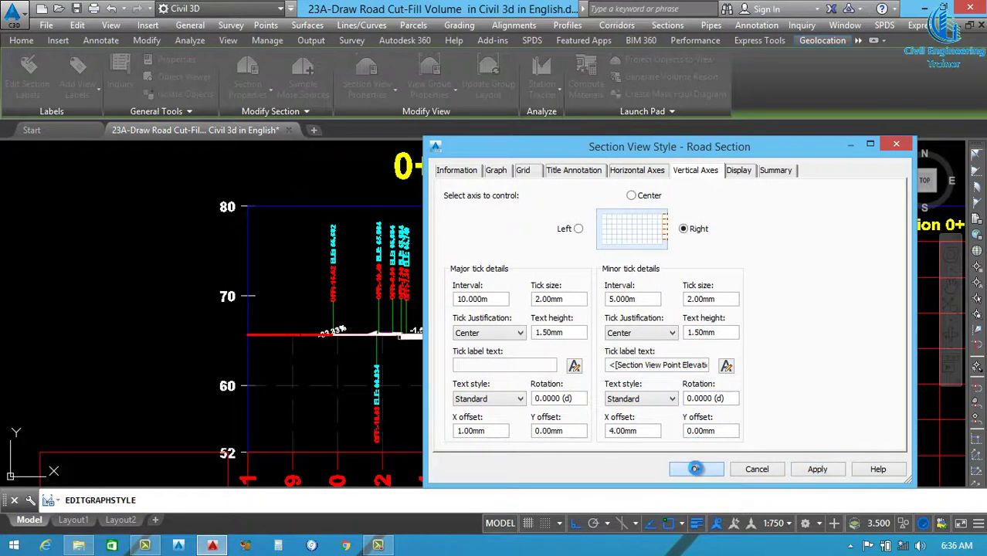
Examine the spacing of all section views with their volume tables and the position of the total volume table
{"action": "scroll", "coordinate": [569, 336], "scroll_direction": "down", "scroll_amount": 5}
{"action": "scroll", "coordinate": [573, 332], "scroll_direction": "up", "scroll_amount": 2}
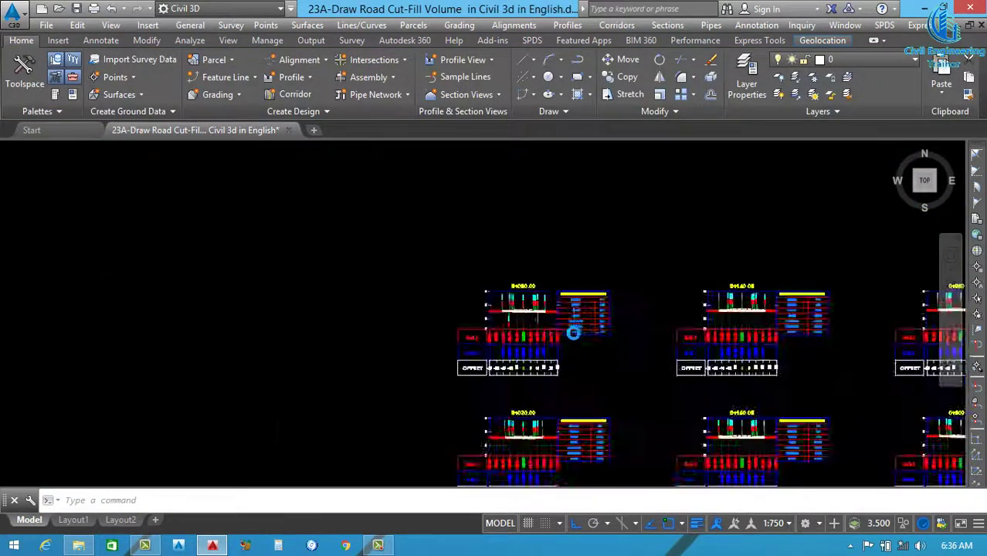
{"action": "scroll", "coordinate": [573, 332], "scroll_direction": "up", "scroll_amount": 2}
{"action": "scroll", "coordinate": [540, 319], "scroll_direction": "down", "scroll_amount": 6}
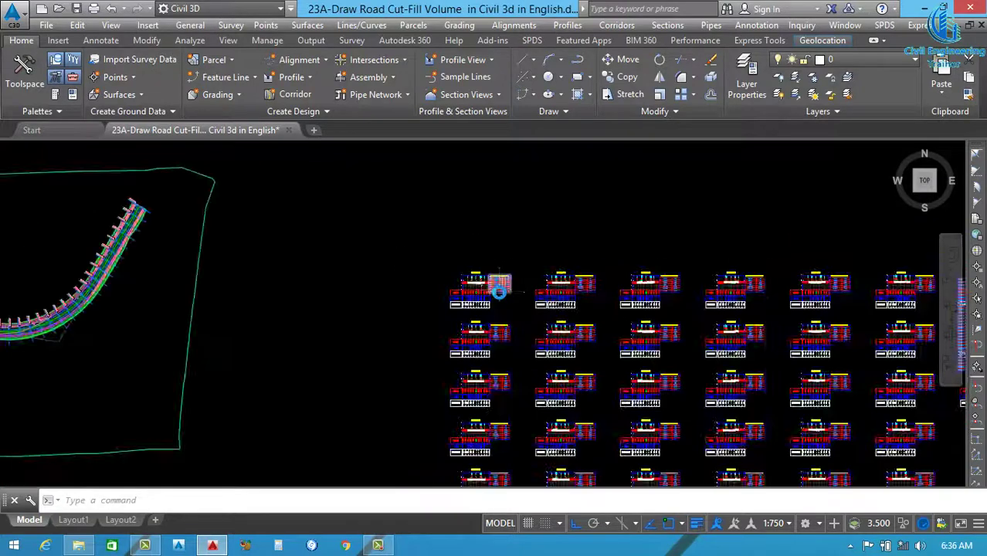
{"action": "scroll", "coordinate": [502, 292], "scroll_direction": "down", "scroll_amount": 5}
{"action": "scroll", "coordinate": [690, 328], "scroll_direction": "up", "scroll_amount": 5}
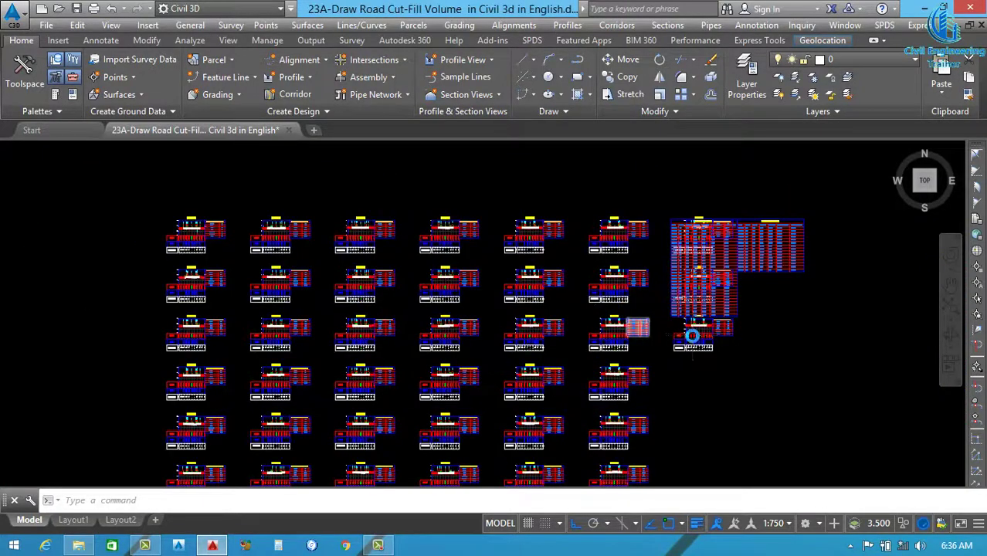
{"action": "scroll", "coordinate": [692, 336], "scroll_direction": "down", "scroll_amount": 3}
{"action": "scroll", "coordinate": [368, 276], "scroll_direction": "up", "scroll_amount": 6}
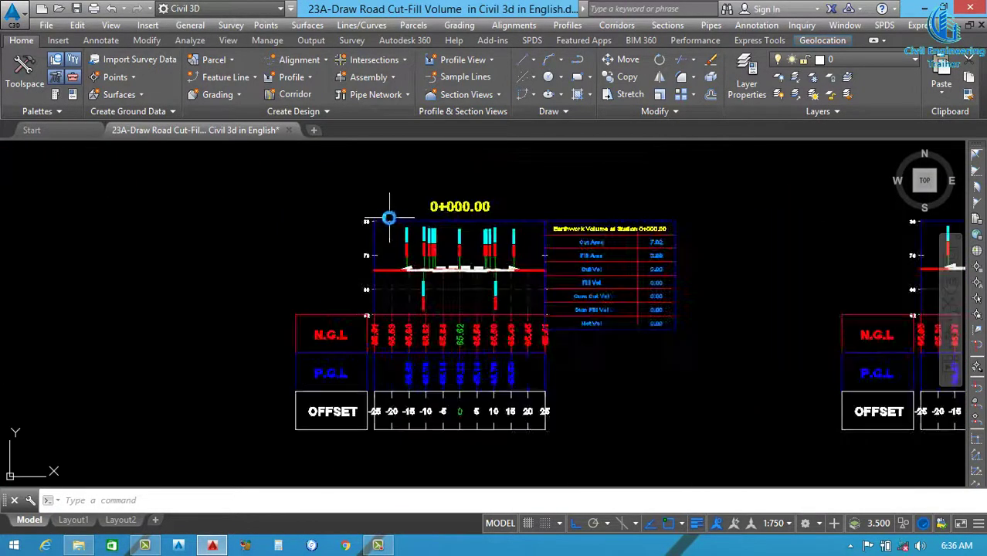
Update the layout of the section view group containing the 0+000.00 section view
{"action": "left_click", "coordinate": [388, 222]}
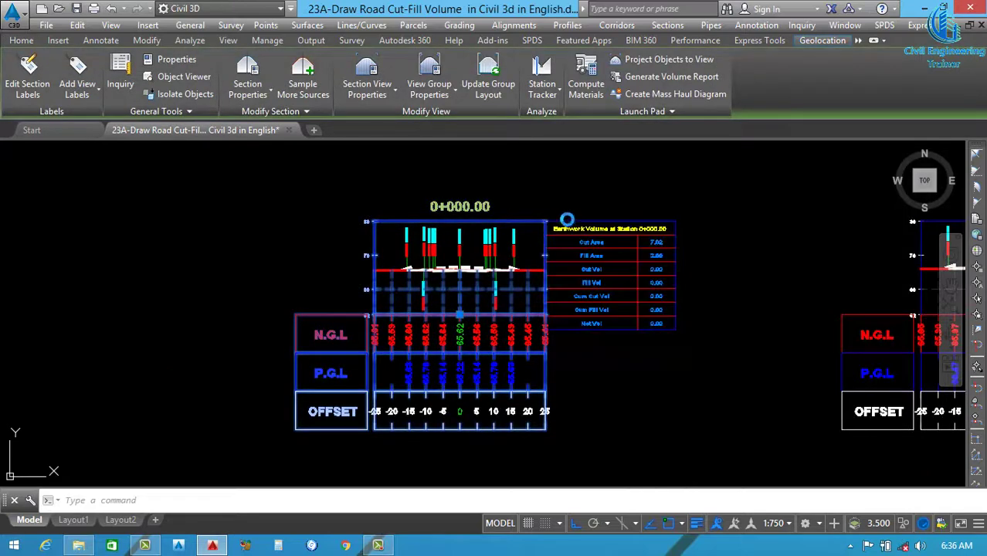
{"action": "left_click", "coordinate": [567, 219]}
{"action": "key", "text": "Escape"}
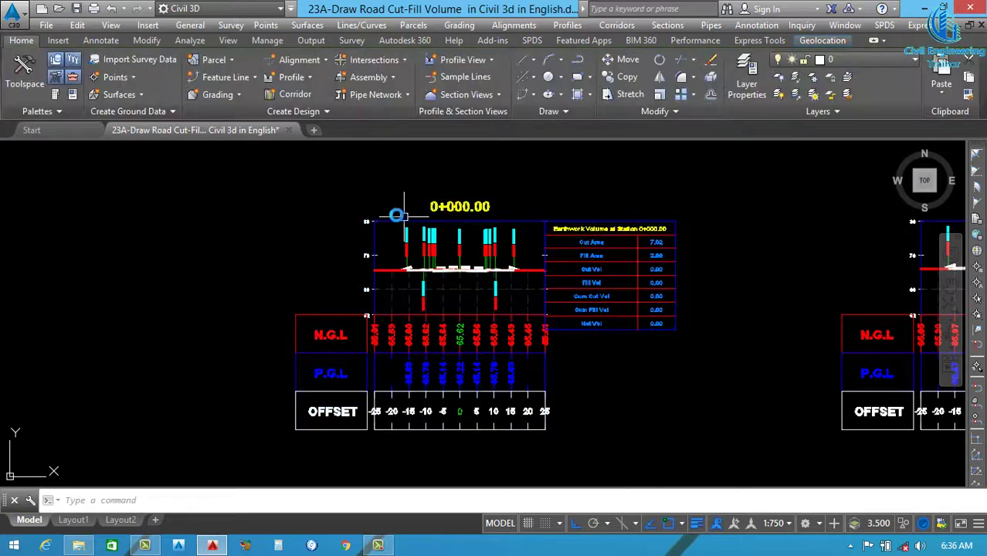
{"action": "left_click", "coordinate": [395, 220]}
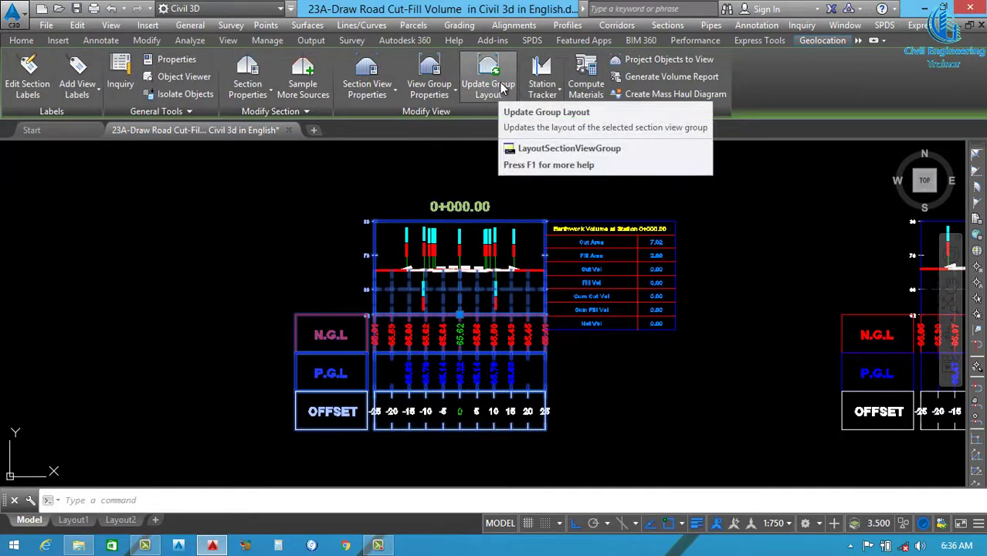
{"action": "left_click", "coordinate": [503, 90]}
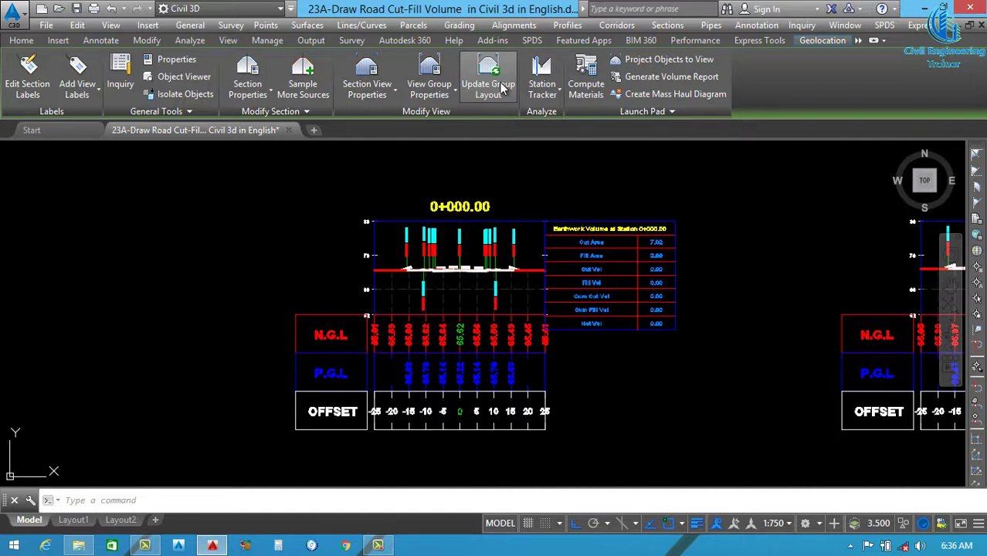
{"action": "left_click", "coordinate": [483, 292]}
{"action": "scroll", "coordinate": [495, 298], "scroll_direction": "down", "scroll_amount": 4}
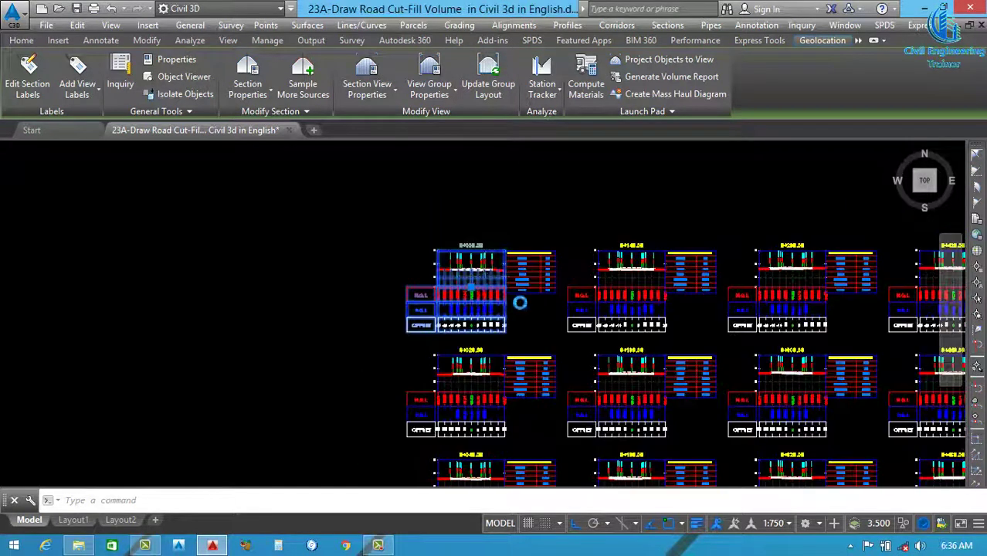
{"action": "scroll", "coordinate": [463, 297], "scroll_direction": "down", "scroll_amount": 5}
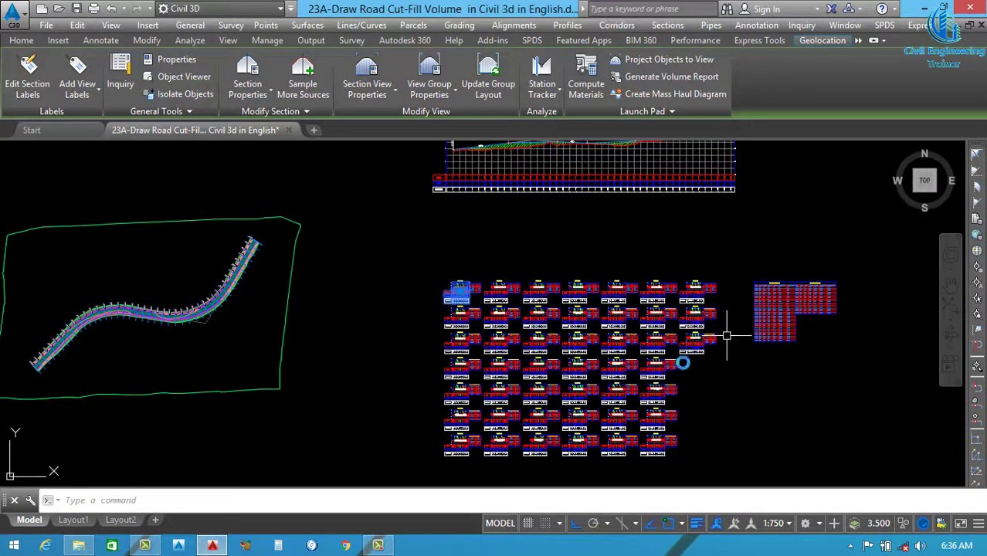
{"action": "key", "text": "Escape"}
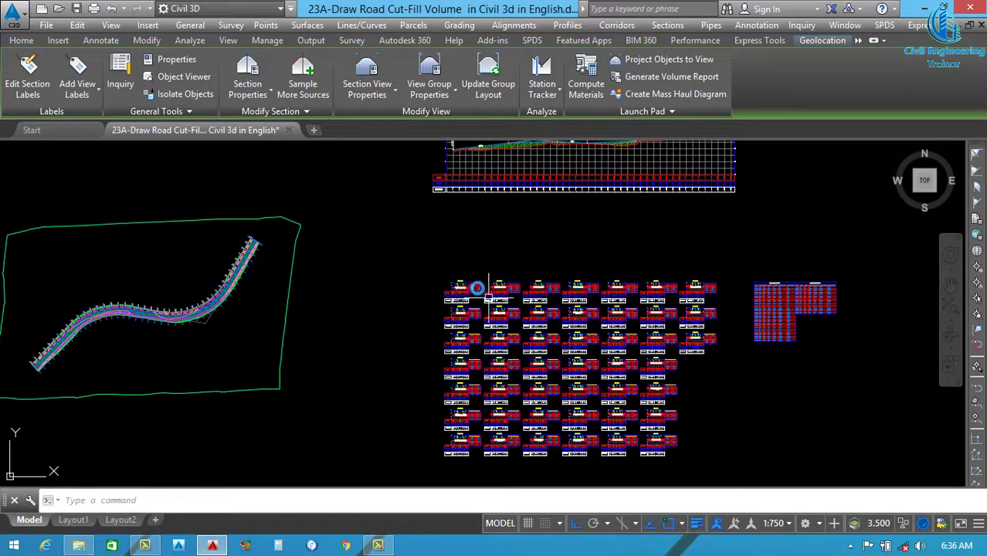
Examine the road cross-section at station 0+000.00 and the total volume table beside the section views
{"action": "scroll", "coordinate": [478, 288], "scroll_direction": "up", "scroll_amount": 6}
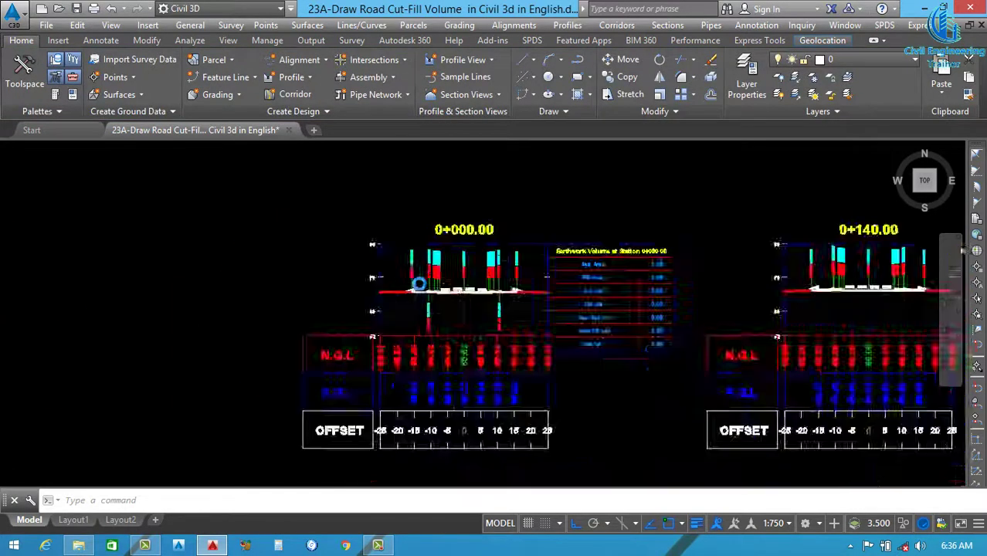
{"action": "scroll", "coordinate": [418, 283], "scroll_direction": "up", "scroll_amount": 4}
{"action": "scroll", "coordinate": [821, 303], "scroll_direction": "up", "scroll_amount": 3}
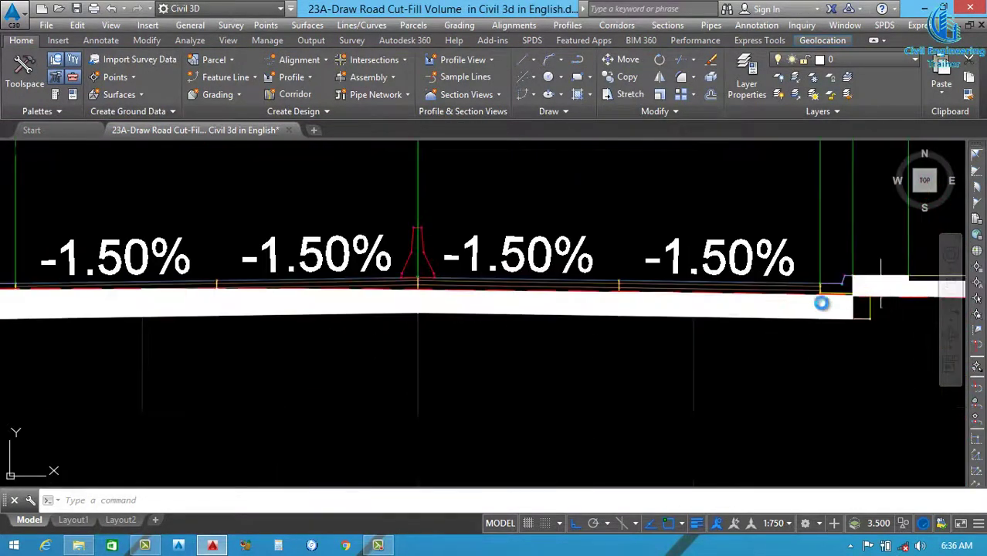
{"action": "scroll", "coordinate": [752, 310], "scroll_direction": "down", "scroll_amount": 7}
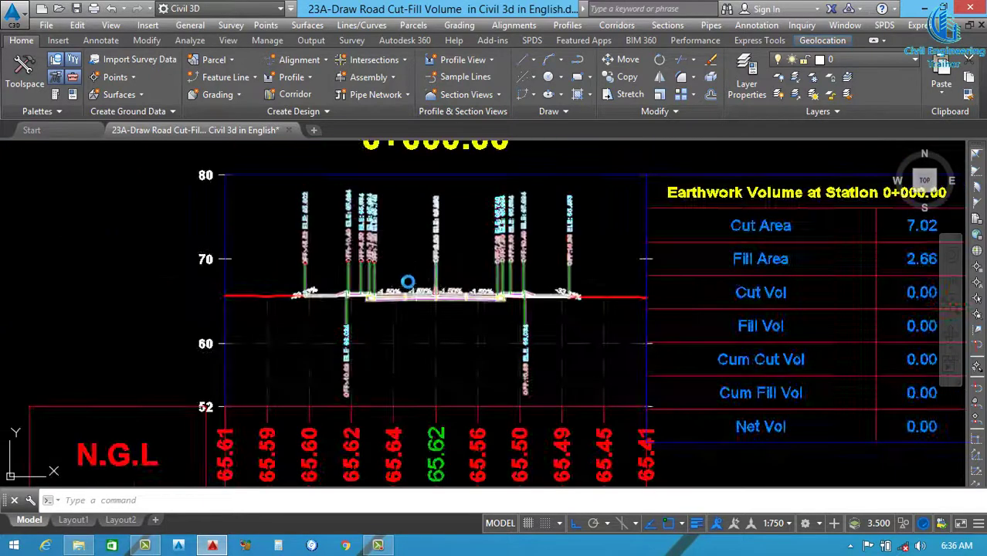
{"action": "scroll", "coordinate": [407, 282], "scroll_direction": "down", "scroll_amount": 6}
{"action": "scroll", "coordinate": [655, 310], "scroll_direction": "down", "scroll_amount": 3}
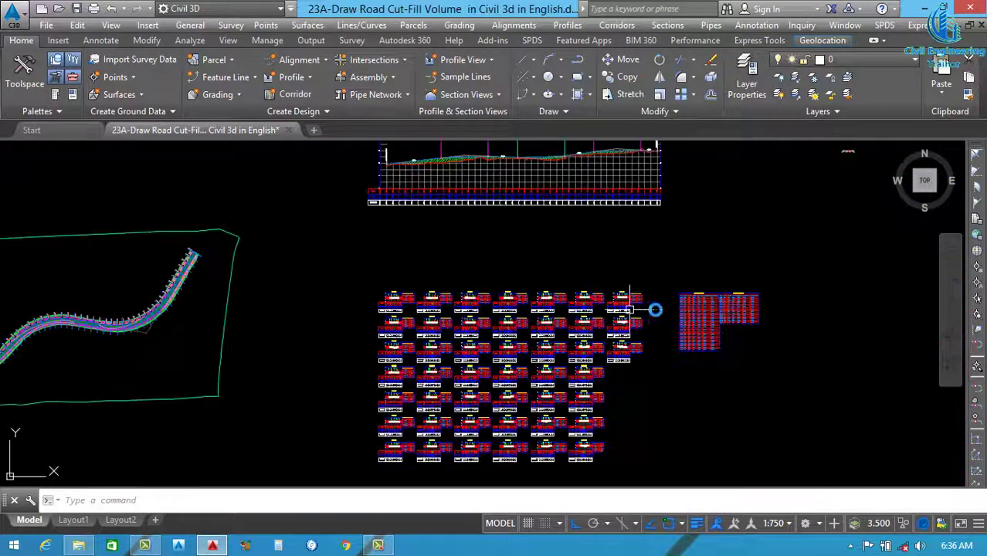
{"action": "scroll", "coordinate": [732, 305], "scroll_direction": "up", "scroll_amount": 3}
{"action": "scroll", "coordinate": [665, 317], "scroll_direction": "up", "scroll_amount": 3}
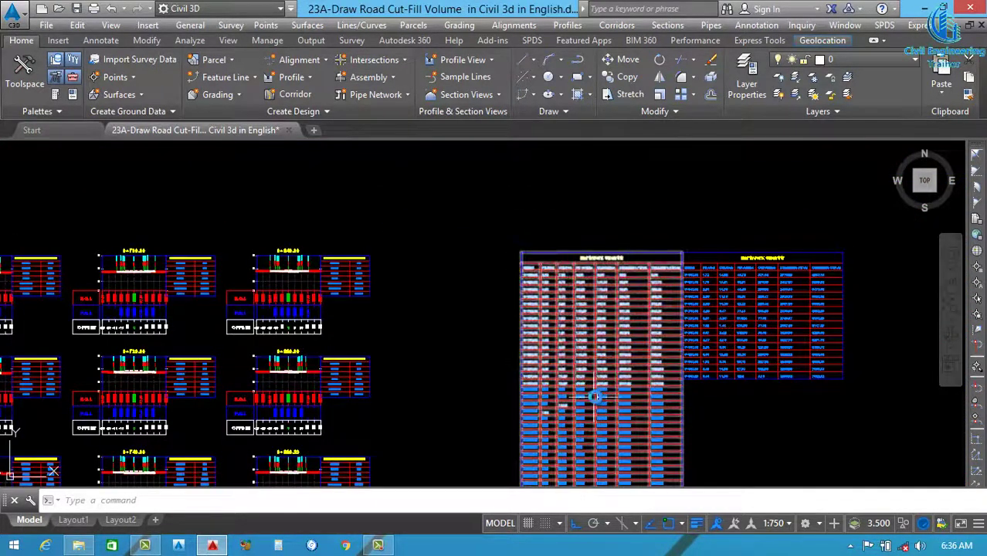
{"action": "scroll", "coordinate": [656, 412], "scroll_direction": "down", "scroll_amount": 3}
{"action": "scroll", "coordinate": [661, 448], "scroll_direction": "up", "scroll_amount": 5}
{"action": "scroll", "coordinate": [684, 385], "scroll_direction": "down", "scroll_amount": 2}
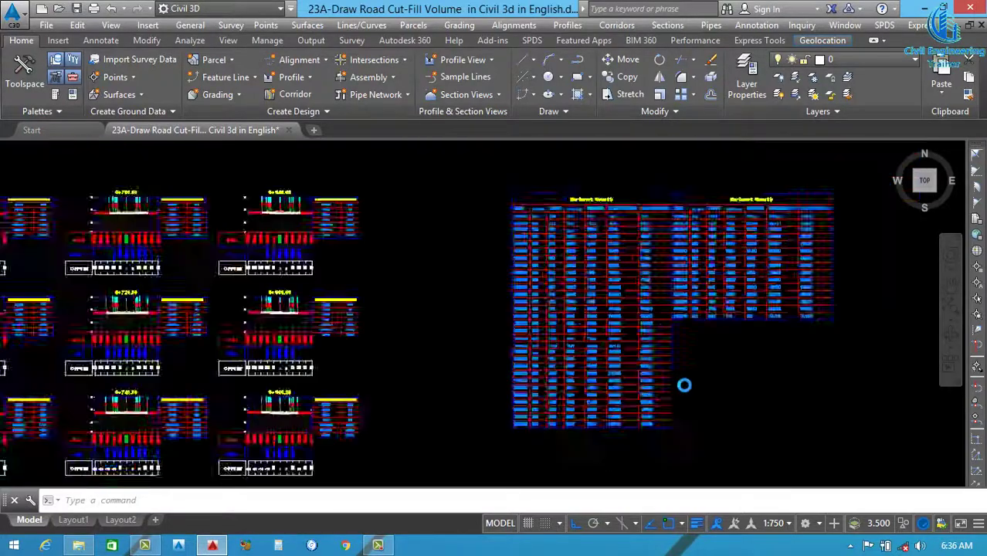
{"action": "scroll", "coordinate": [684, 384], "scroll_direction": "down", "scroll_amount": 5}
Examine how the earthwork volume tables sit beside the section views at stations 0+000.00 and 0+020.00
{"action": "scroll", "coordinate": [324, 311], "scroll_direction": "up", "scroll_amount": 4}
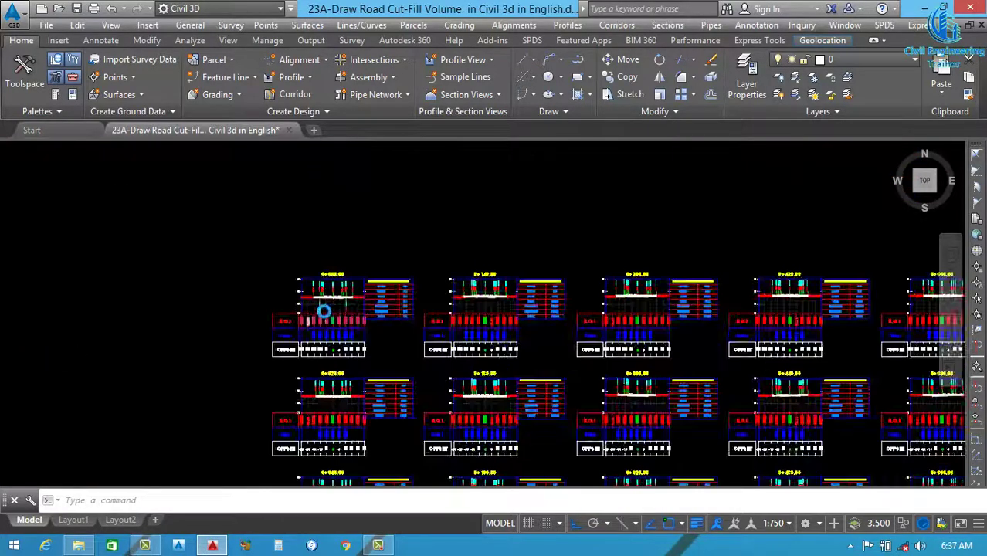
{"action": "scroll", "coordinate": [323, 311], "scroll_direction": "up", "scroll_amount": 4}
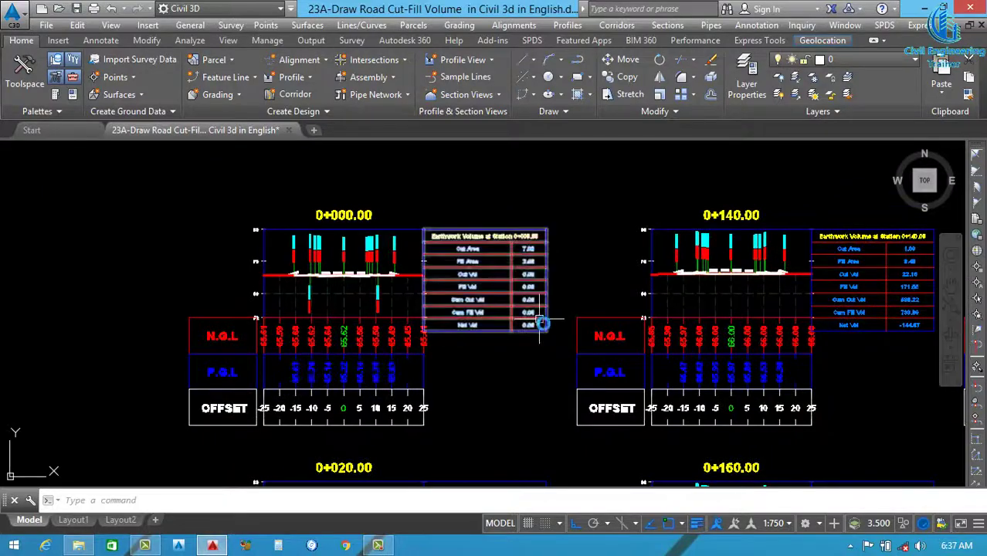
{"action": "scroll", "coordinate": [184, 316], "scroll_direction": "up", "scroll_amount": 2}
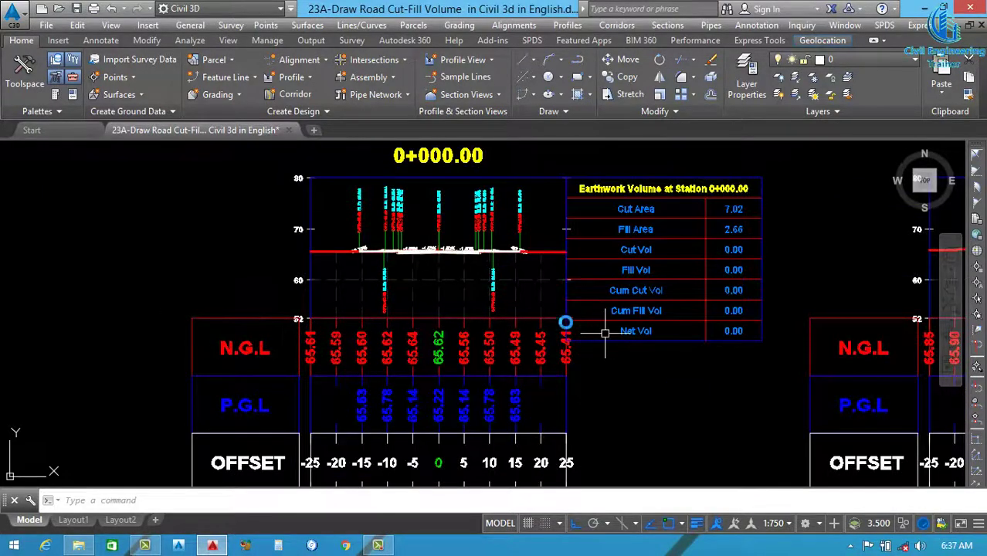
{"action": "scroll", "coordinate": [605, 332], "scroll_direction": "down", "scroll_amount": 6}
{"action": "scroll", "coordinate": [524, 400], "scroll_direction": "up", "scroll_amount": 4}
{"action": "scroll", "coordinate": [456, 340], "scroll_direction": "down", "scroll_amount": 1}
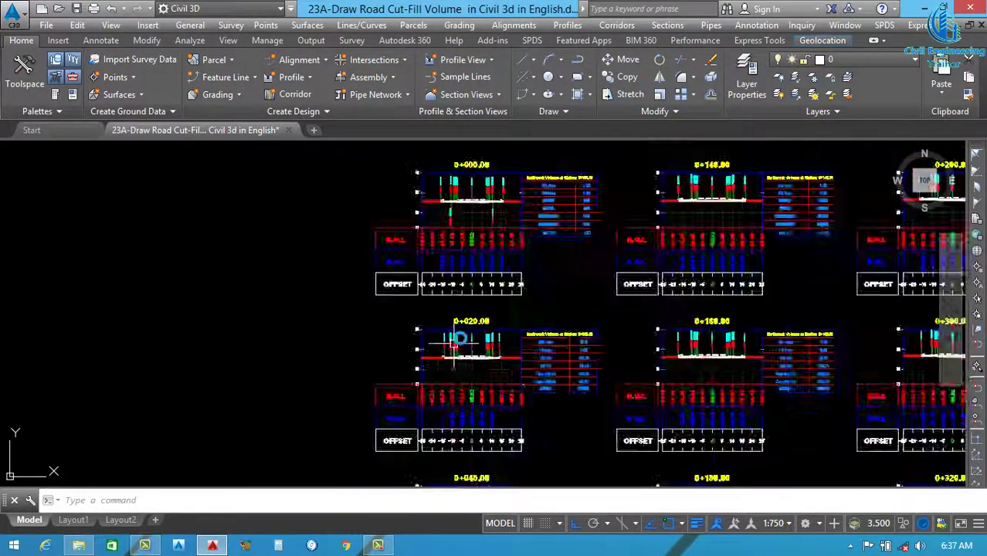
{"action": "scroll", "coordinate": [459, 338], "scroll_direction": "down", "scroll_amount": 5}
{"action": "scroll", "coordinate": [565, 323], "scroll_direction": "up", "scroll_amount": 1}
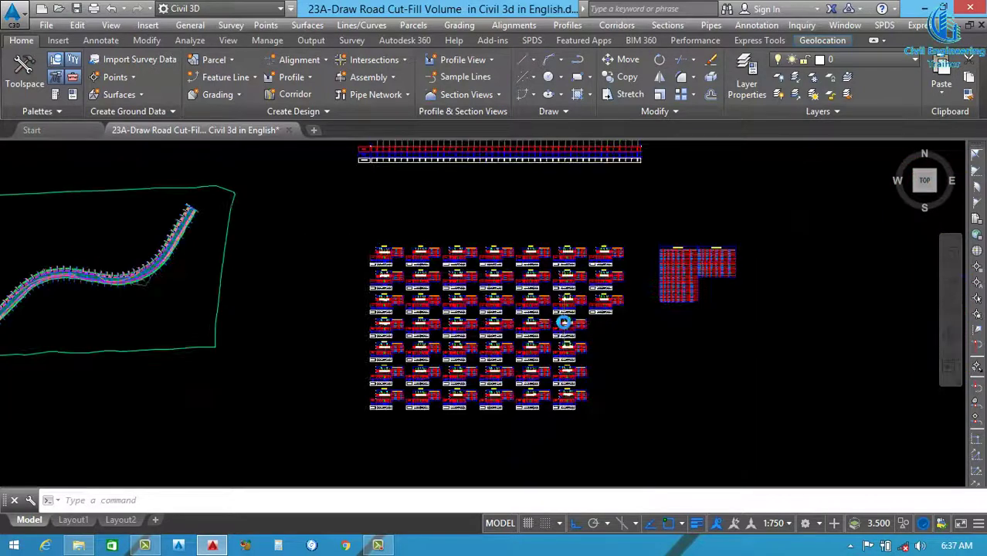
Examine the overall arrangement of the section views, profile view, alignment plan and total volume table
{"action": "scroll", "coordinate": [564, 323], "scroll_direction": "up", "scroll_amount": 1}
{"action": "scroll", "coordinate": [513, 319], "scroll_direction": "down", "scroll_amount": 1}
{"action": "scroll", "coordinate": [514, 320], "scroll_direction": "up", "scroll_amount": 3}
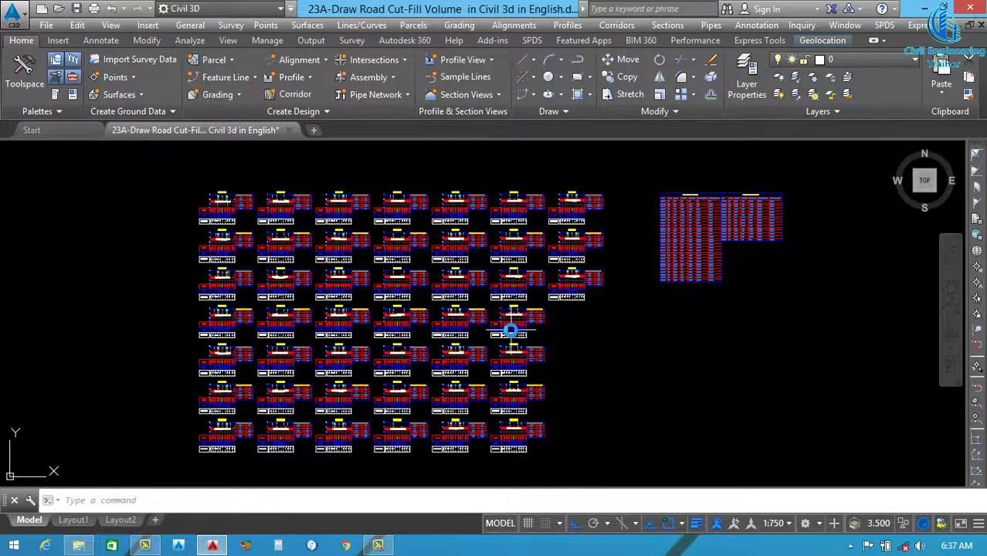
{"action": "scroll", "coordinate": [517, 333], "scroll_direction": "down", "scroll_amount": 5}
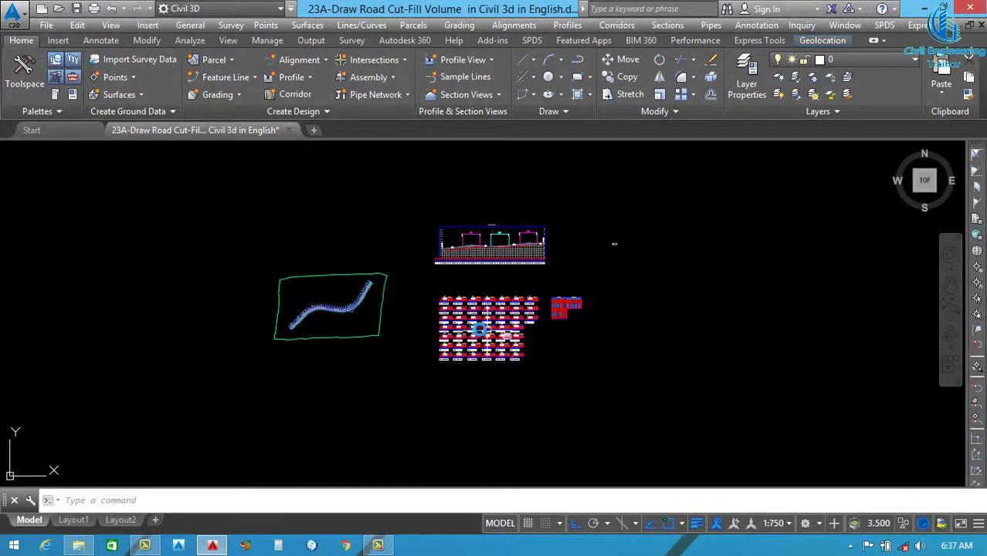
{"action": "scroll", "coordinate": [481, 330], "scroll_direction": "up", "scroll_amount": 3}
{"action": "scroll", "coordinate": [526, 333], "scroll_direction": "down", "scroll_amount": 1}
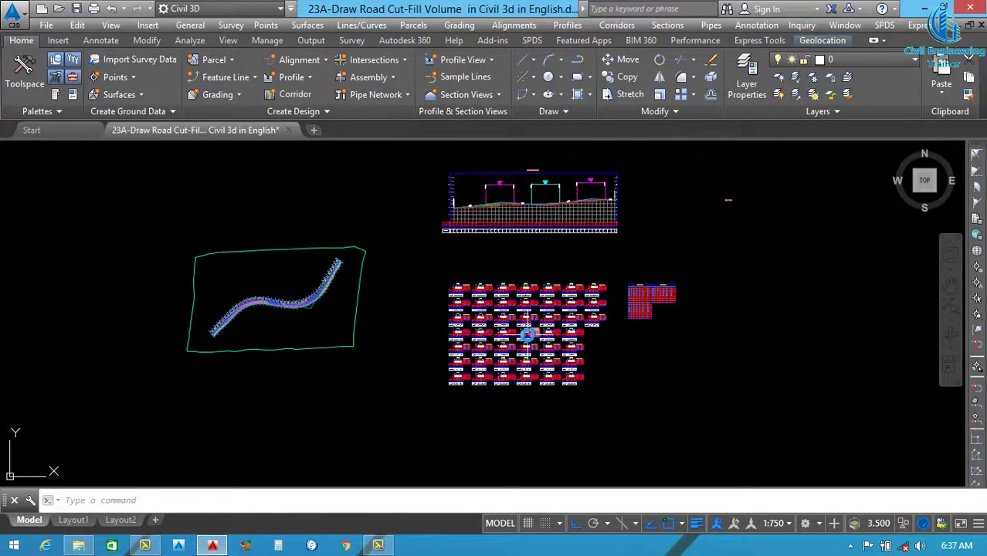
{"action": "scroll", "coordinate": [526, 333], "scroll_direction": "up", "scroll_amount": 2}
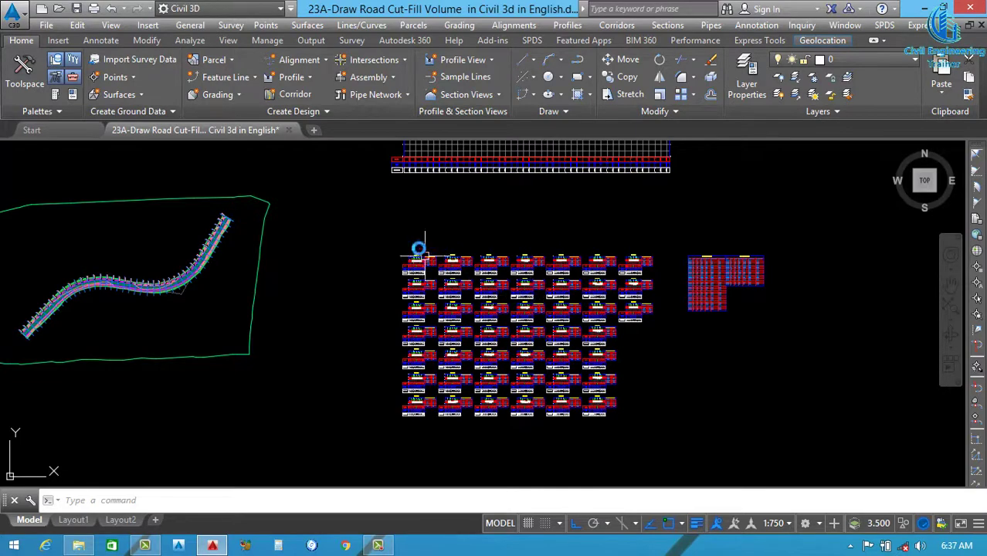
{"action": "scroll", "coordinate": [447, 263], "scroll_direction": "down", "scroll_amount": 1}
Examine the pavement layers, slope labels and hatched areas of the road section at station 0+000.00
{"action": "scroll", "coordinate": [443, 269], "scroll_direction": "up", "scroll_amount": 8}
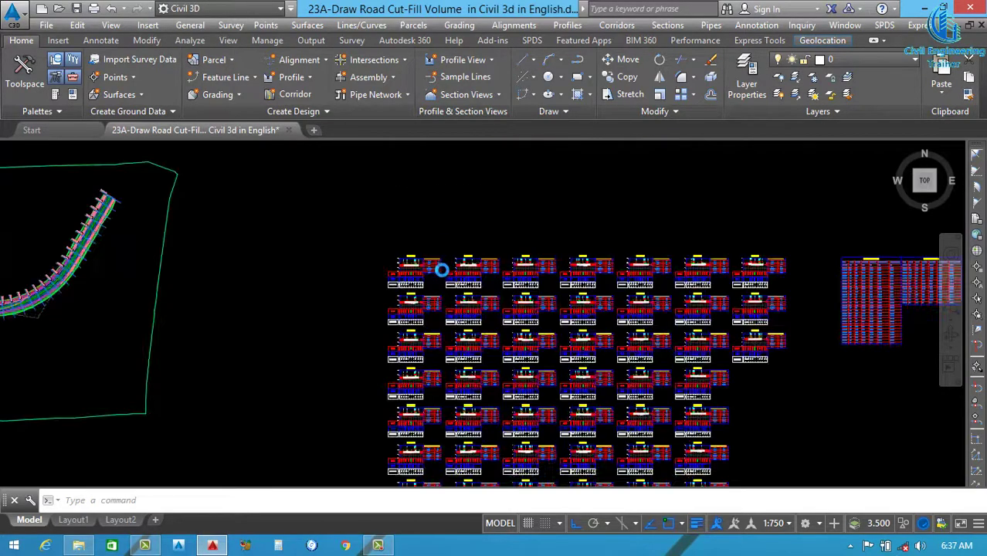
{"action": "scroll", "coordinate": [385, 271], "scroll_direction": "up", "scroll_amount": 10}
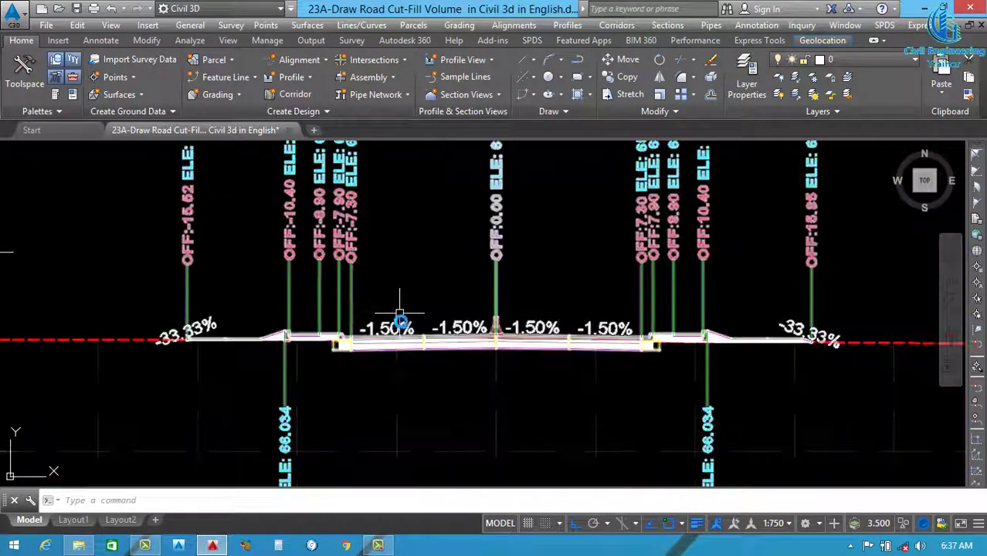
{"action": "scroll", "coordinate": [383, 348], "scroll_direction": "up", "scroll_amount": 5}
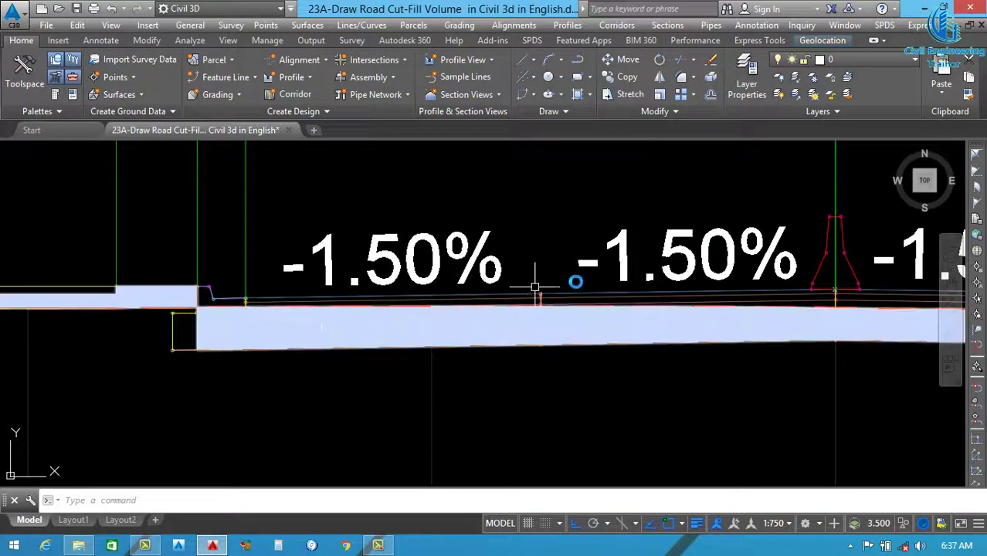
{"action": "scroll", "coordinate": [362, 317], "scroll_direction": "down", "scroll_amount": 5}
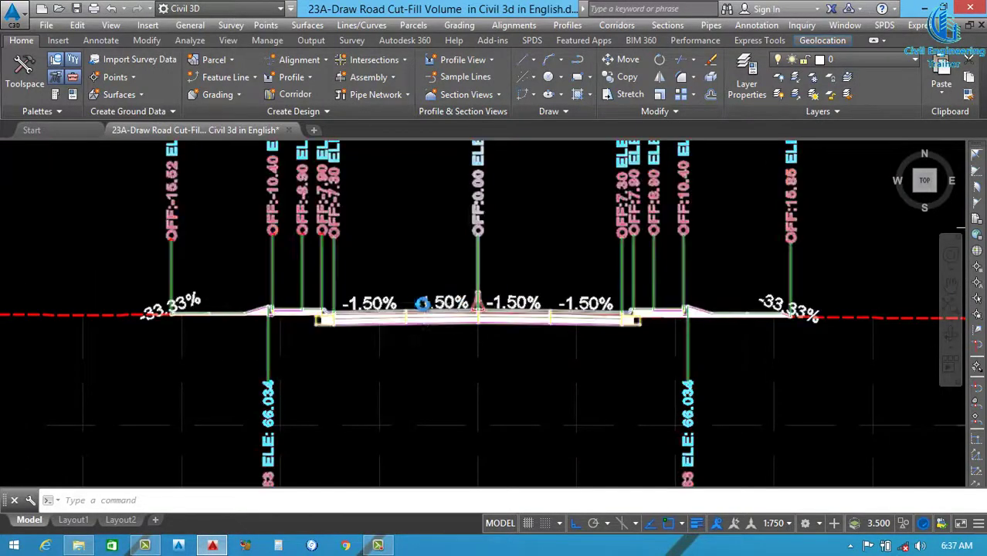
{"action": "scroll", "coordinate": [410, 309], "scroll_direction": "down", "scroll_amount": 3}
{"action": "scroll", "coordinate": [440, 296], "scroll_direction": "down", "scroll_amount": 8}
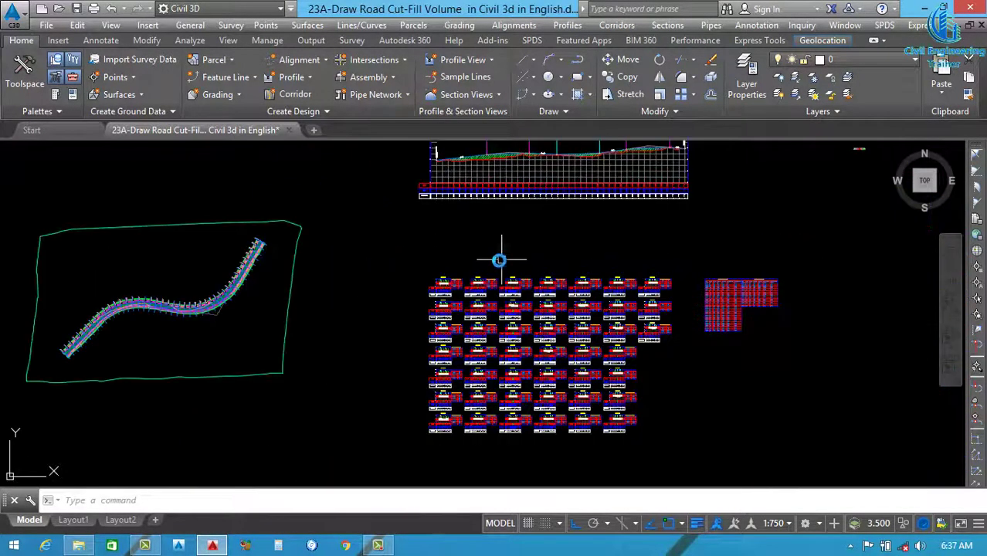
Examine the updated section view grid and the earthwork volume tables at stations 0+000.00 and 0+140.00
{"action": "scroll", "coordinate": [522, 287], "scroll_direction": "up", "scroll_amount": 7}
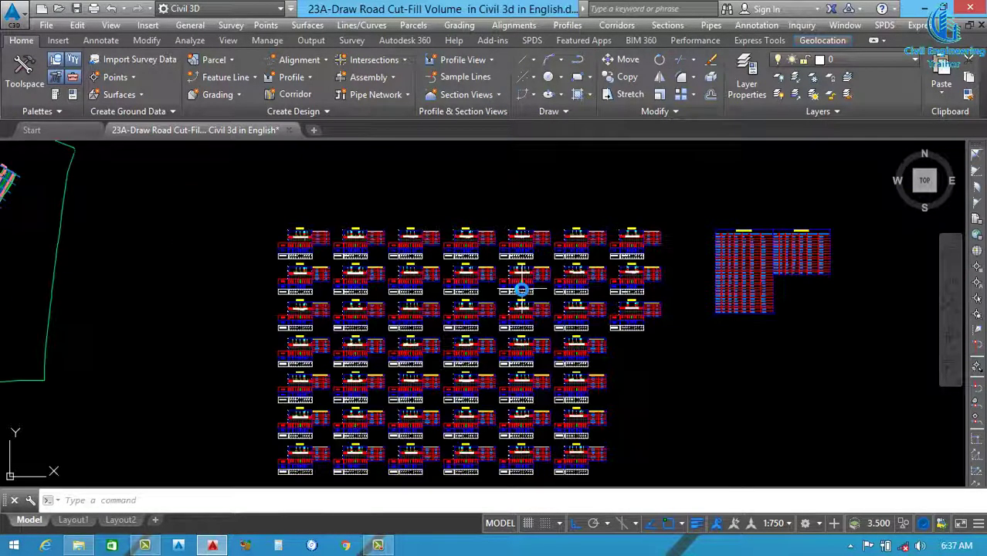
{"action": "scroll", "coordinate": [518, 309], "scroll_direction": "down", "scroll_amount": 3}
{"action": "scroll", "coordinate": [524, 330], "scroll_direction": "up", "scroll_amount": 2}
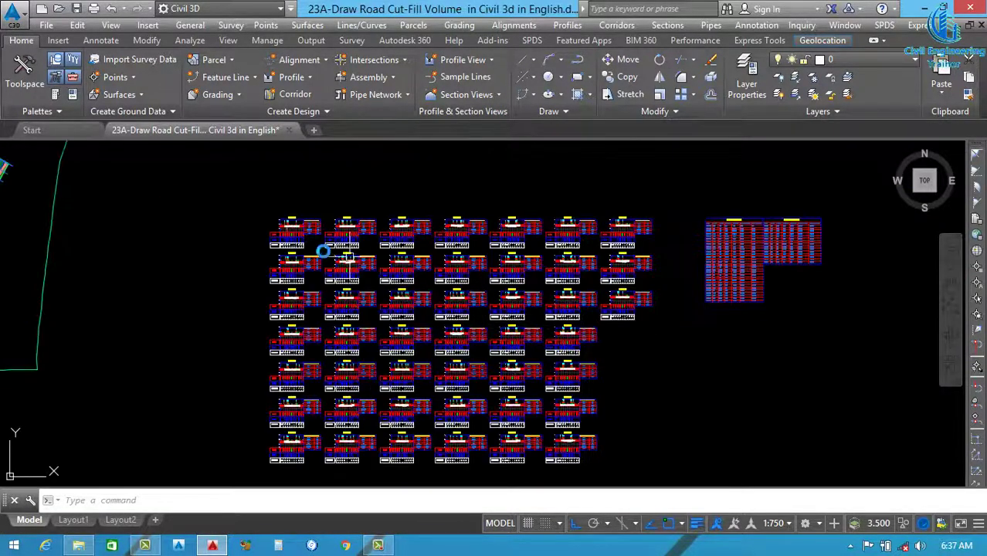
{"action": "scroll", "coordinate": [270, 224], "scroll_direction": "up", "scroll_amount": 5}
{"action": "scroll", "coordinate": [401, 214], "scroll_direction": "up", "scroll_amount": 6}
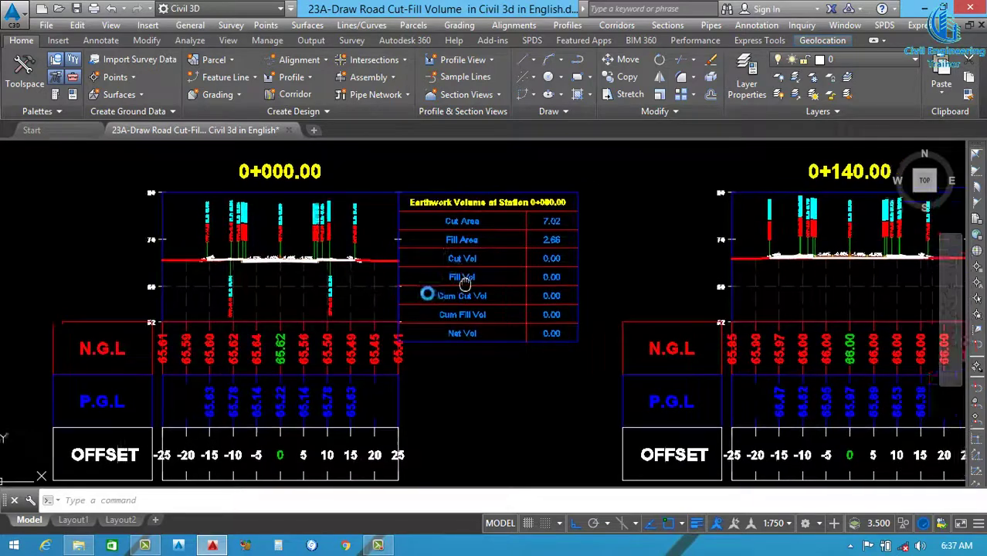
{"action": "scroll", "coordinate": [417, 298], "scroll_direction": "down", "scroll_amount": 4}
{"action": "scroll", "coordinate": [428, 309], "scroll_direction": "down", "scroll_amount": 2}
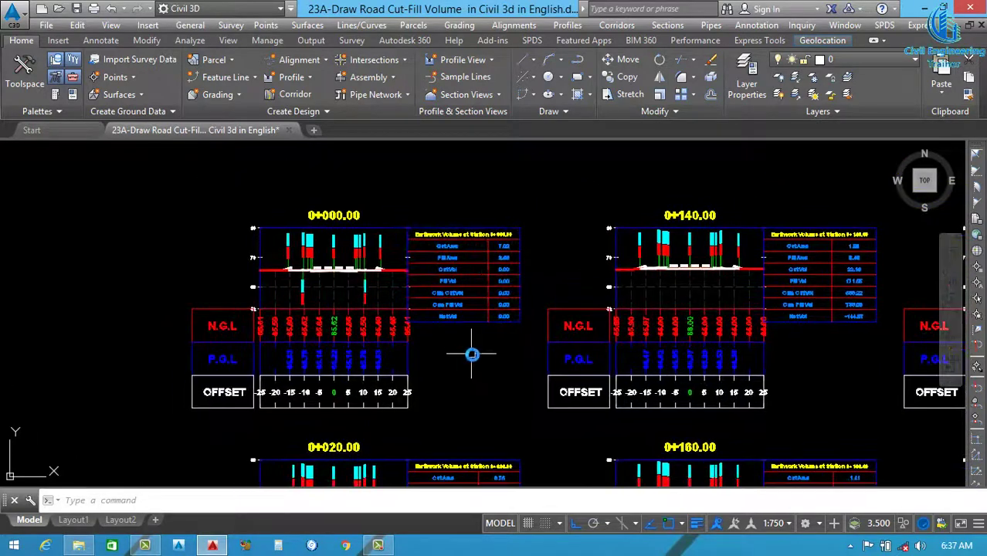